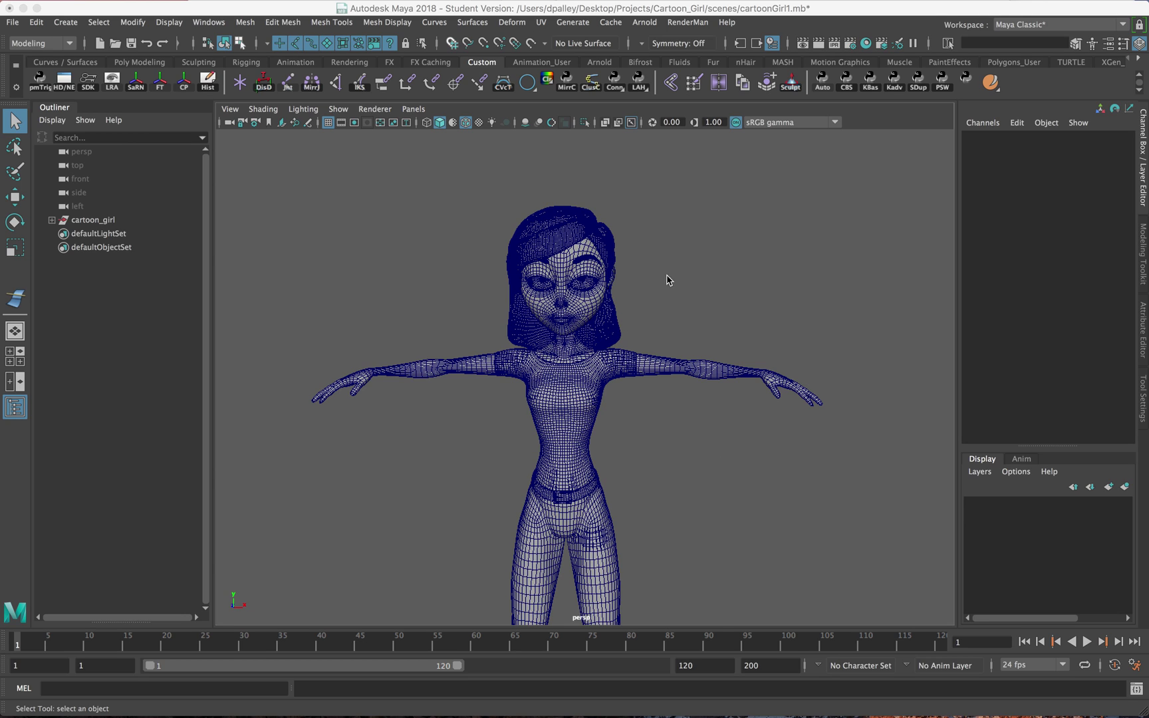
- Duplicate the girl's body mesh and move the copy about 149.3 units along X beside the original
{"action": "middle_click_drag", "start_coordinate": [699, 344], "coordinate": [669, 339], "text": "alt"}
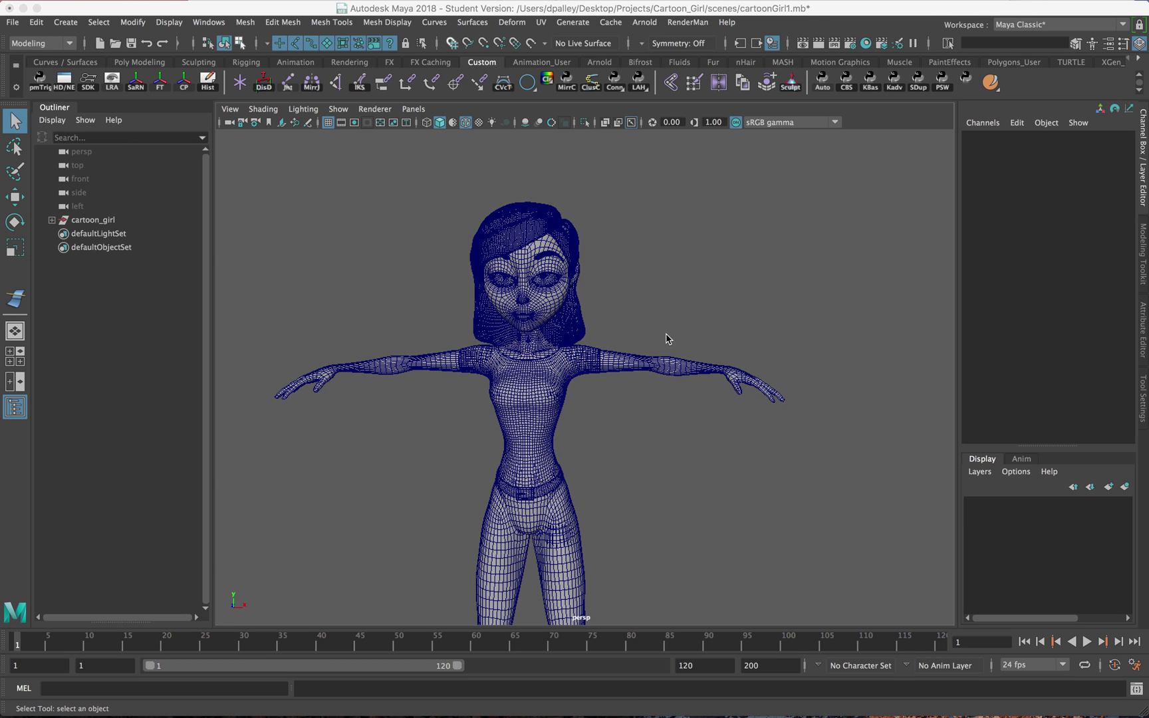
{"action": "left_click", "coordinate": [630, 298]}
{"action": "right_click_drag", "start_coordinate": [630, 297], "coordinate": [729, 314], "text": "alt"}
{"action": "left_click_drag", "start_coordinate": [647, 315], "coordinate": [622, 323], "text": "alt"}
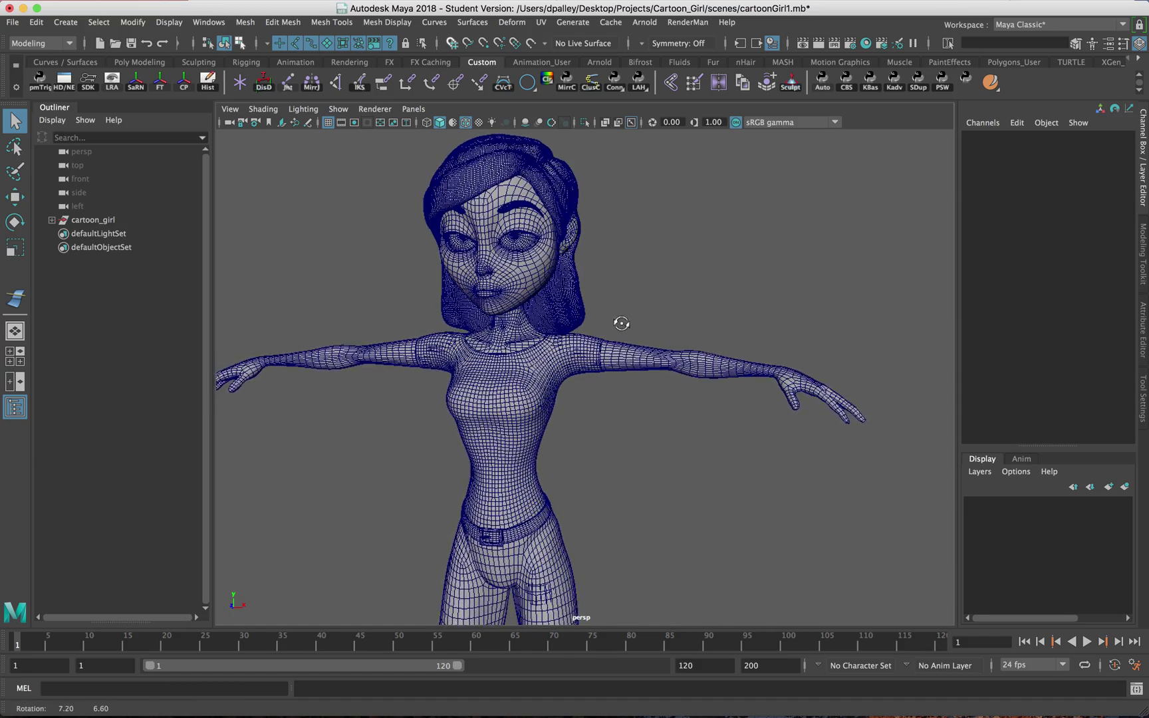
{"action": "middle_click_drag", "start_coordinate": [622, 323], "coordinate": [682, 349], "text": "alt"}
{"action": "right_click_drag", "start_coordinate": [465, 336], "coordinate": [523, 336], "text": "alt"}
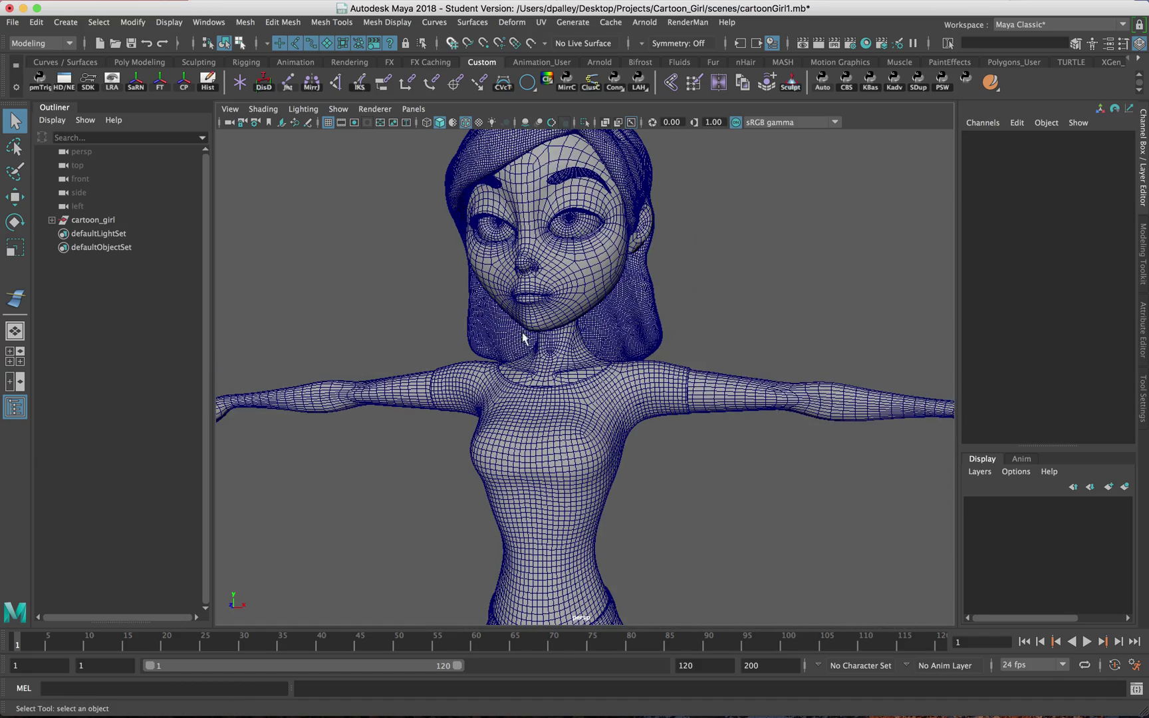
{"action": "left_click", "coordinate": [523, 338]}
{"action": "scroll", "coordinate": [519, 349], "scroll_direction": "down", "scroll_amount": 6}
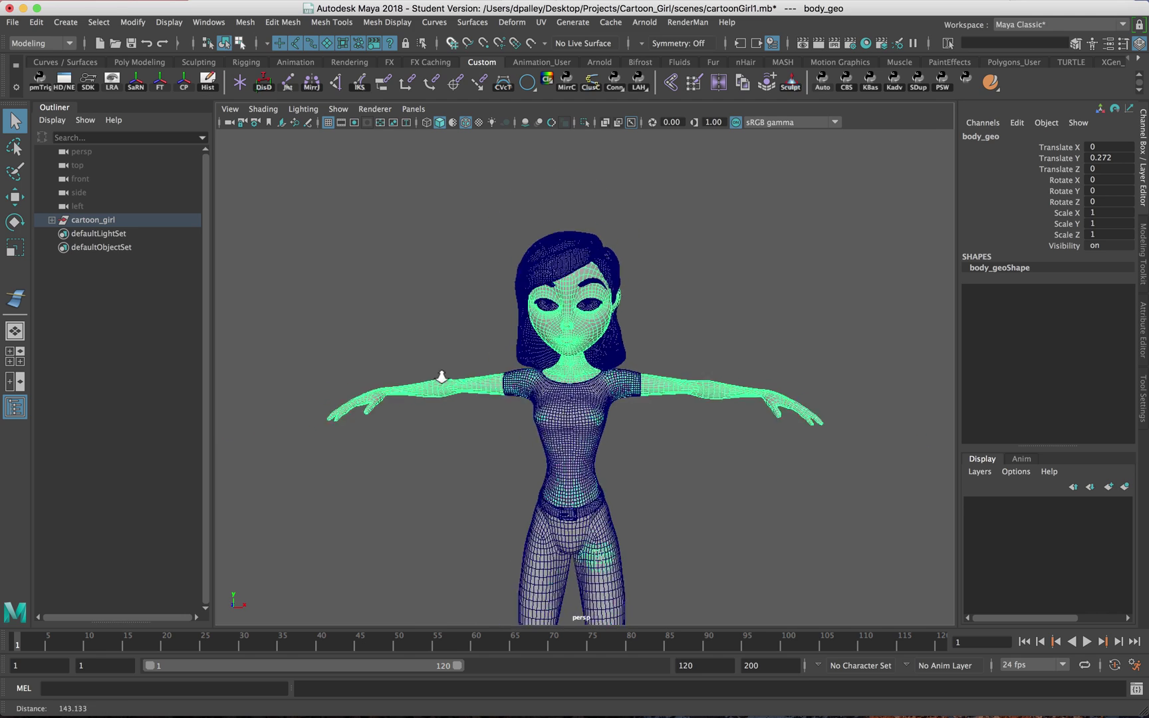
{"action": "scroll", "coordinate": [442, 377], "scroll_direction": "down", "scroll_amount": 5}
{"action": "key", "text": "ctrl+d"}
{"action": "key", "text": "w"}
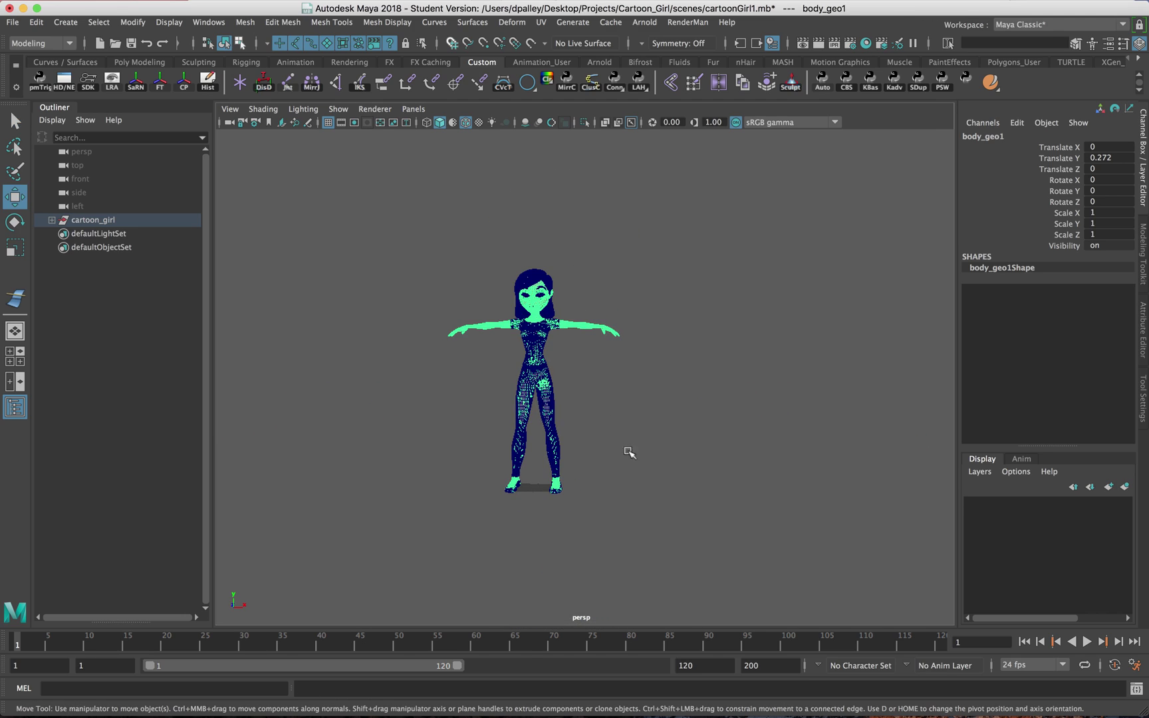
{"action": "left_click_drag", "start_coordinate": [624, 383], "coordinate": [856, 387]}
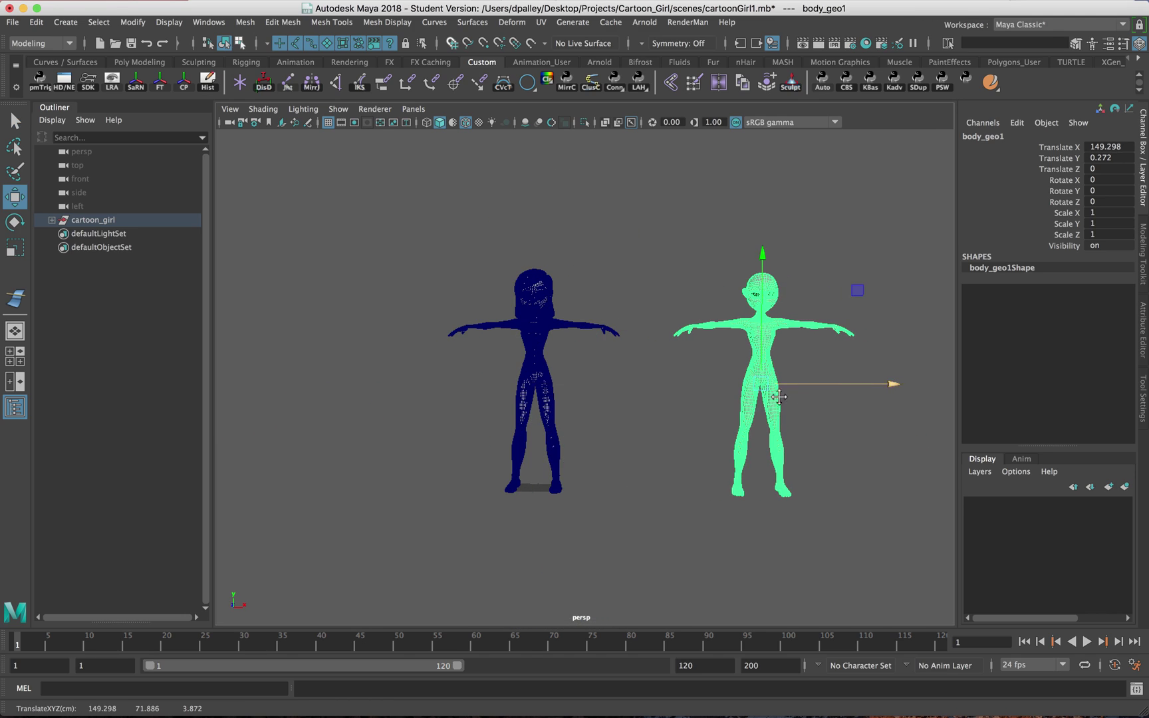
- Undo the body copy's move, its duplication and the selection of the original body mesh
{"action": "middle_click_drag", "start_coordinate": [777, 399], "coordinate": [518, 429], "text": "alt"}
{"action": "right_click_drag", "start_coordinate": [518, 423], "coordinate": [868, 423], "text": "alt"}
{"action": "middle_click_drag", "start_coordinate": [521, 338], "coordinate": [728, 406], "text": "alt"}
{"action": "scroll", "coordinate": [667, 296], "scroll_direction": "up", "scroll_amount": 4}
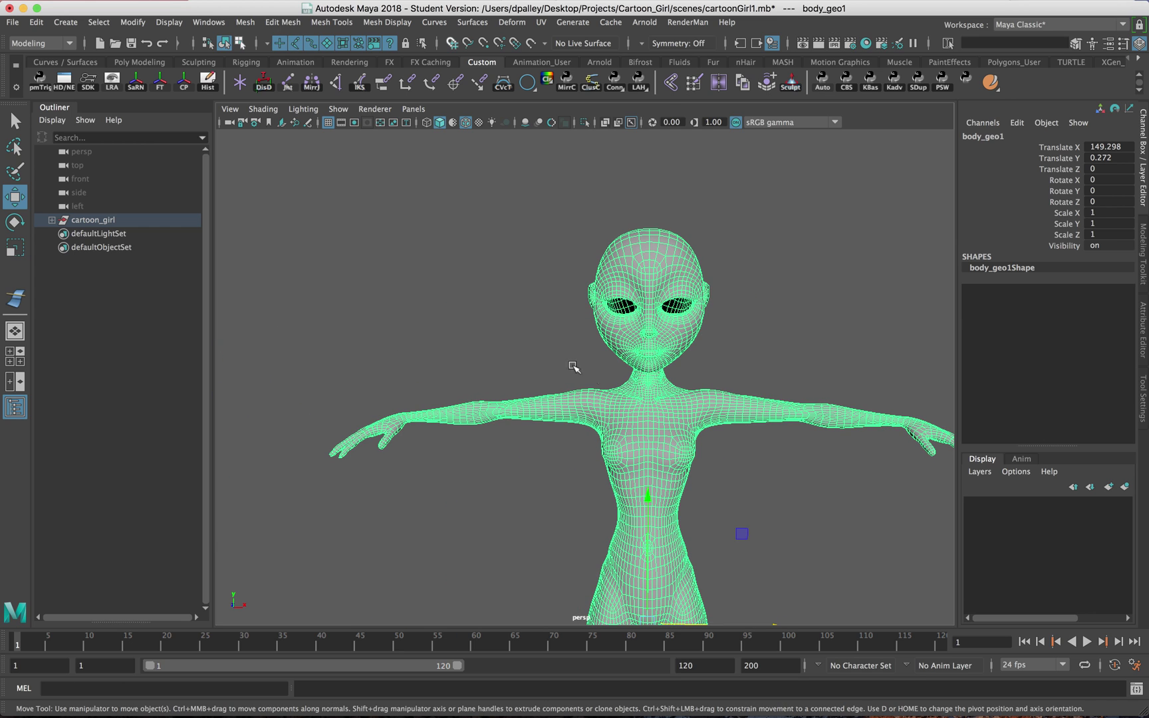
{"action": "key", "text": "z"}
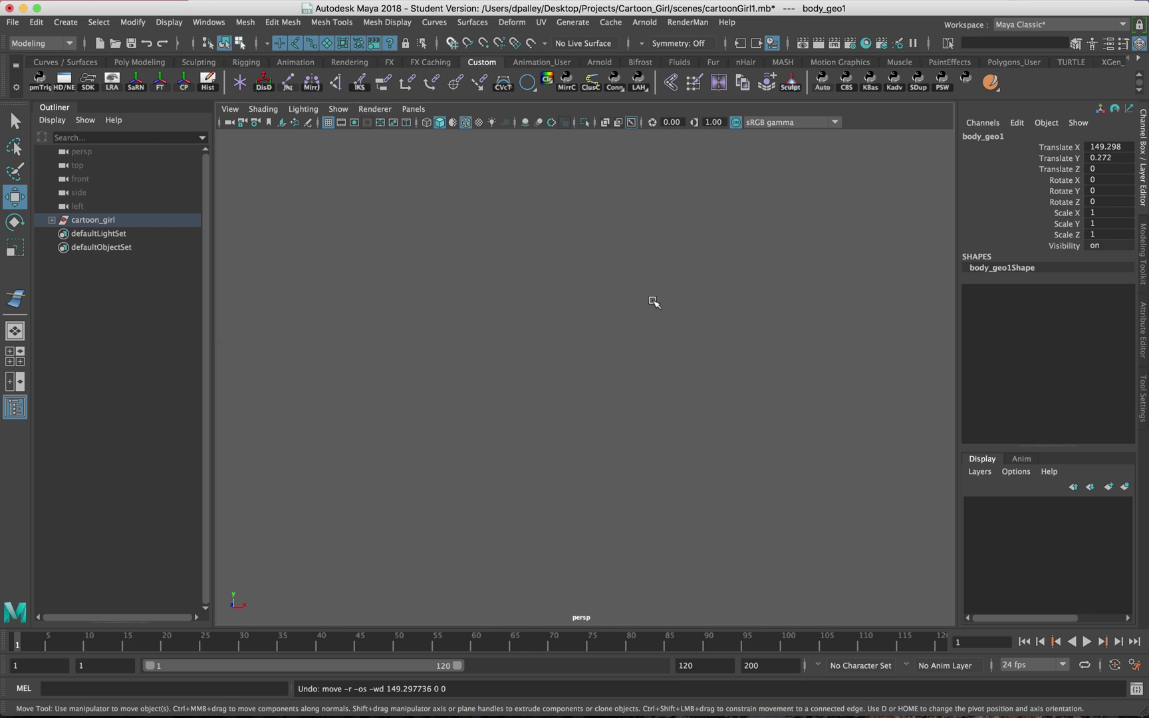
{"action": "middle_click_drag", "start_coordinate": [580, 311], "coordinate": [880, 316], "text": "alt"}
{"action": "key", "text": "z"}
{"action": "key", "text": "z"}
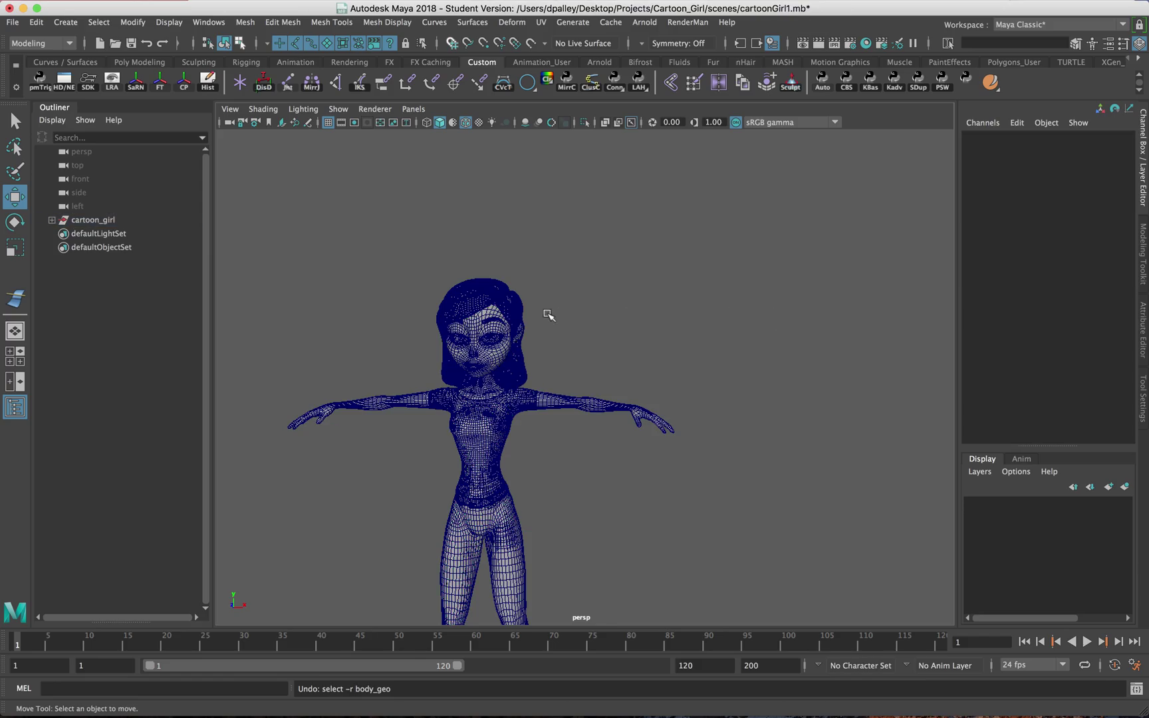
- Select the girl's body mesh and examine its face and neck topology from several angles
{"action": "middle_click_drag", "start_coordinate": [549, 313], "coordinate": [644, 319], "text": "alt"}
{"action": "right_click_drag", "start_coordinate": [644, 319], "coordinate": [857, 347], "text": "alt"}
{"action": "left_click", "coordinate": [576, 341]}
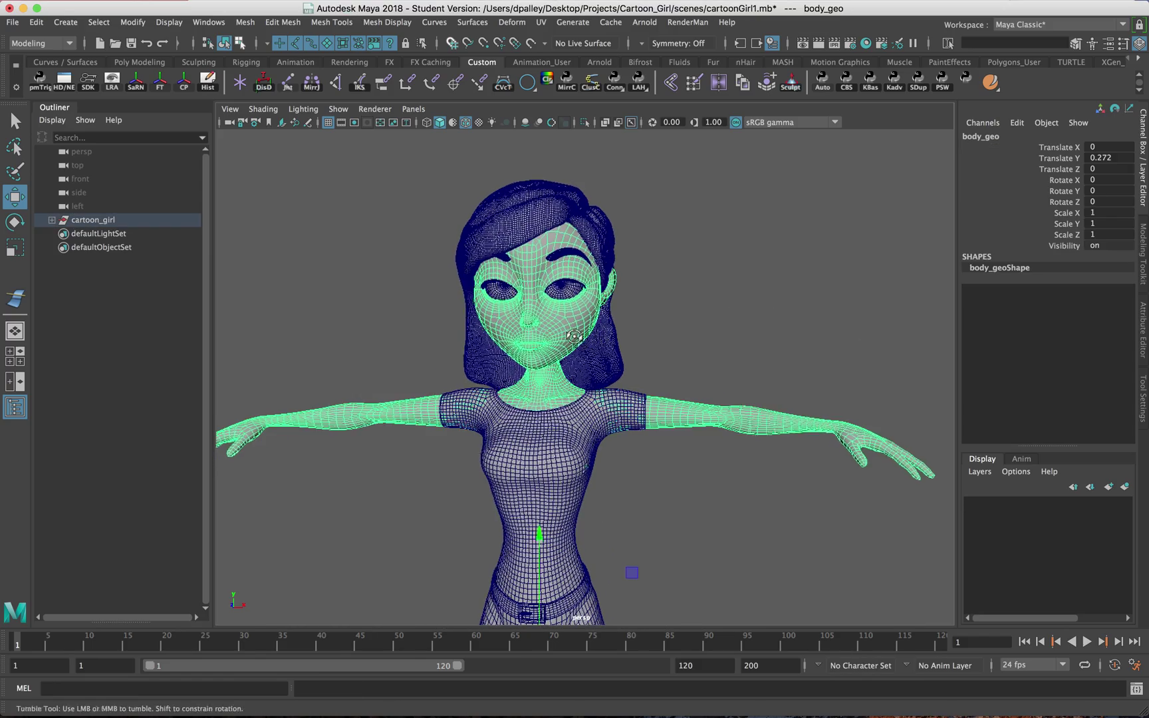
{"action": "scroll", "coordinate": [687, 334], "scroll_direction": "up", "scroll_amount": 5}
{"action": "left_click_drag", "start_coordinate": [621, 345], "coordinate": [588, 359], "text": "alt"}
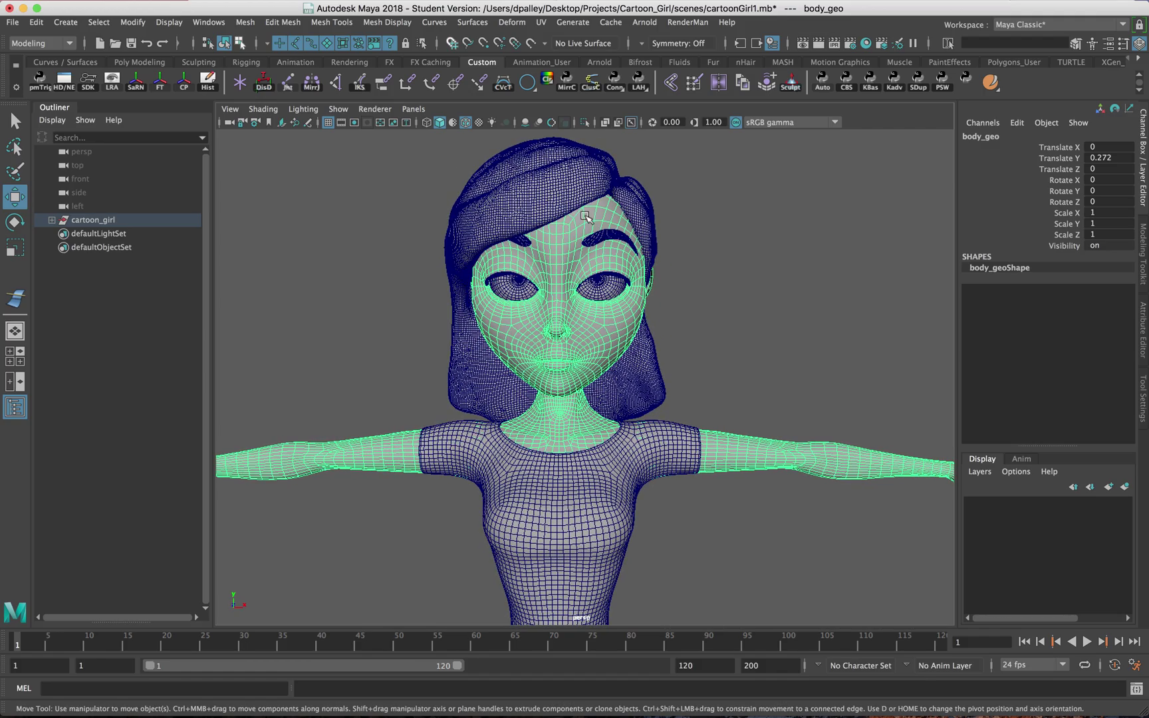
{"action": "left_click_drag", "start_coordinate": [586, 216], "coordinate": [498, 323], "text": "alt"}
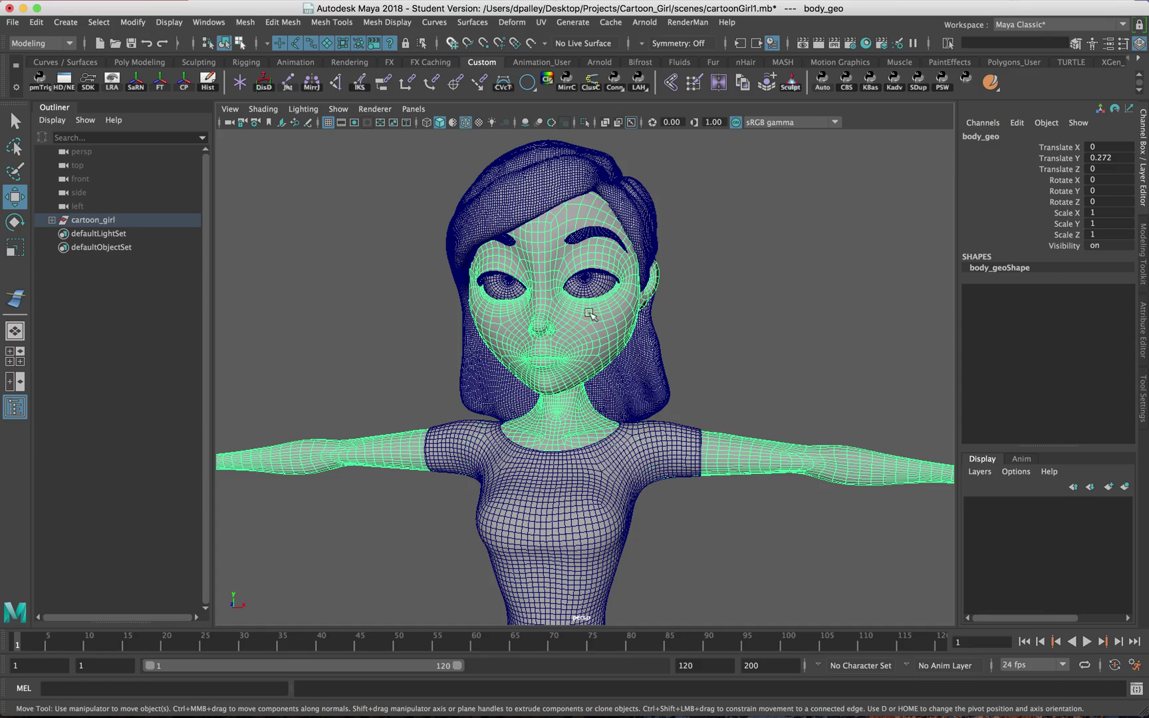
{"action": "left_click_drag", "start_coordinate": [590, 312], "coordinate": [608, 297], "text": "alt"}
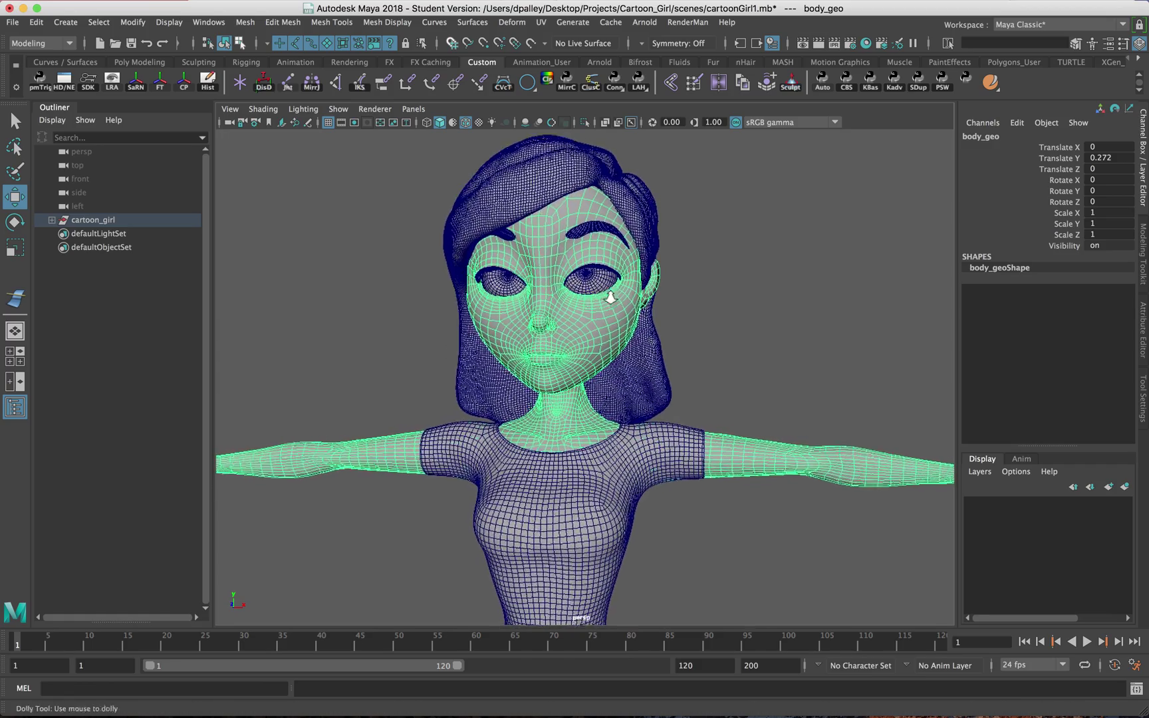
{"action": "right_click_drag", "start_coordinate": [607, 297], "coordinate": [621, 296], "text": "alt"}
{"action": "left_click_drag", "start_coordinate": [622, 297], "coordinate": [616, 326], "text": "alt"}
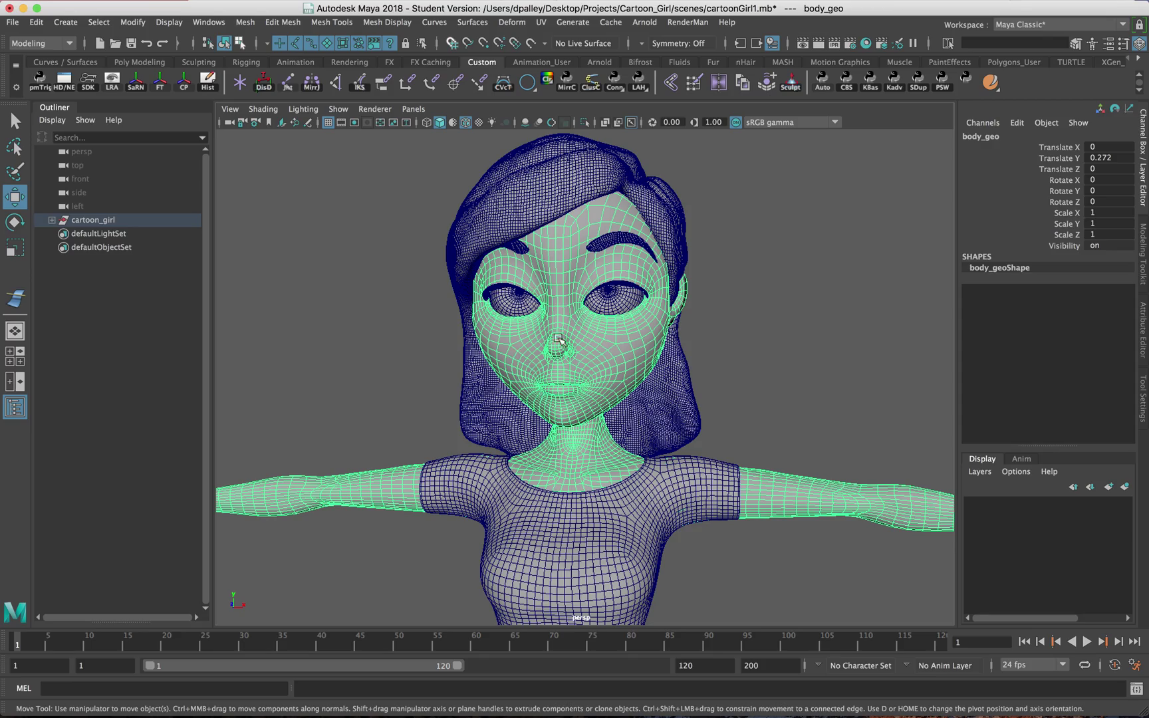
{"action": "left_click_drag", "start_coordinate": [559, 339], "coordinate": [635, 378], "text": "alt"}
{"action": "right_click_drag", "start_coordinate": [644, 370], "coordinate": [516, 360], "text": "alt"}
{"action": "left_click_drag", "start_coordinate": [849, 397], "coordinate": [668, 385], "text": "alt"}
{"action": "right_click_drag", "start_coordinate": [668, 386], "coordinate": [712, 392], "text": "alt"}
{"action": "left_click_drag", "start_coordinate": [713, 392], "coordinate": [684, 362], "text": "alt"}
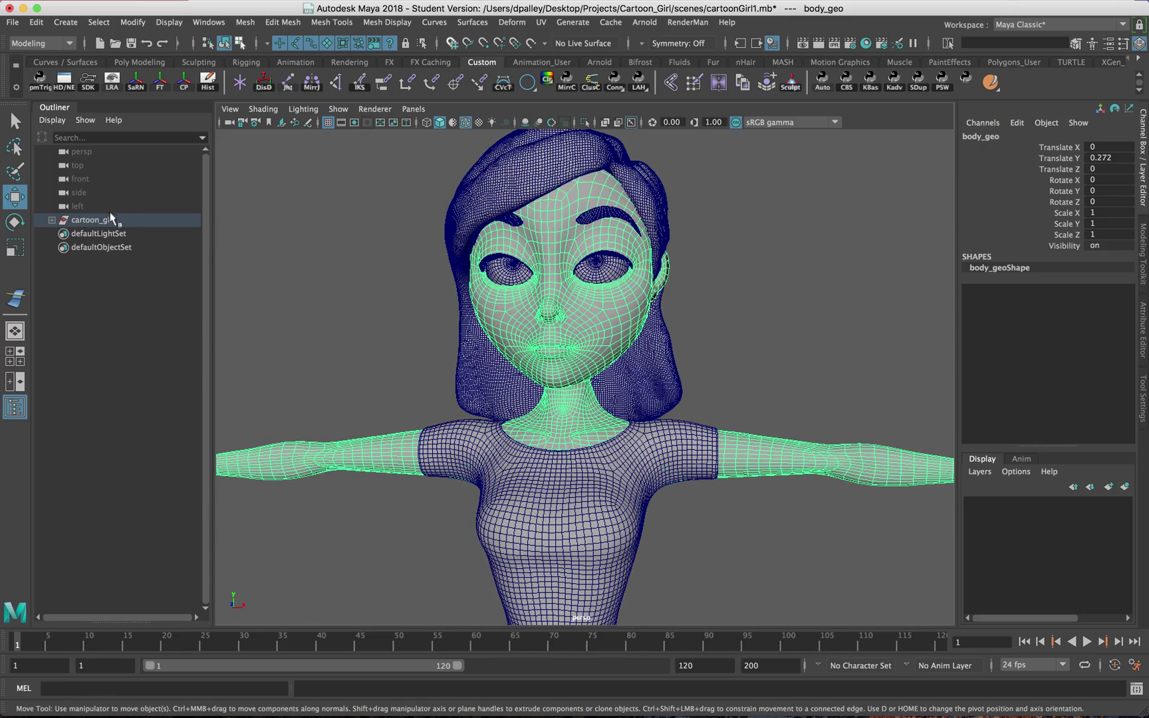
- Expand cartoon_girl and its geometry_grp, and hide the xtra_geo group
{"action": "left_click", "coordinate": [50, 220]}
{"action": "left_click", "coordinate": [59, 234]}
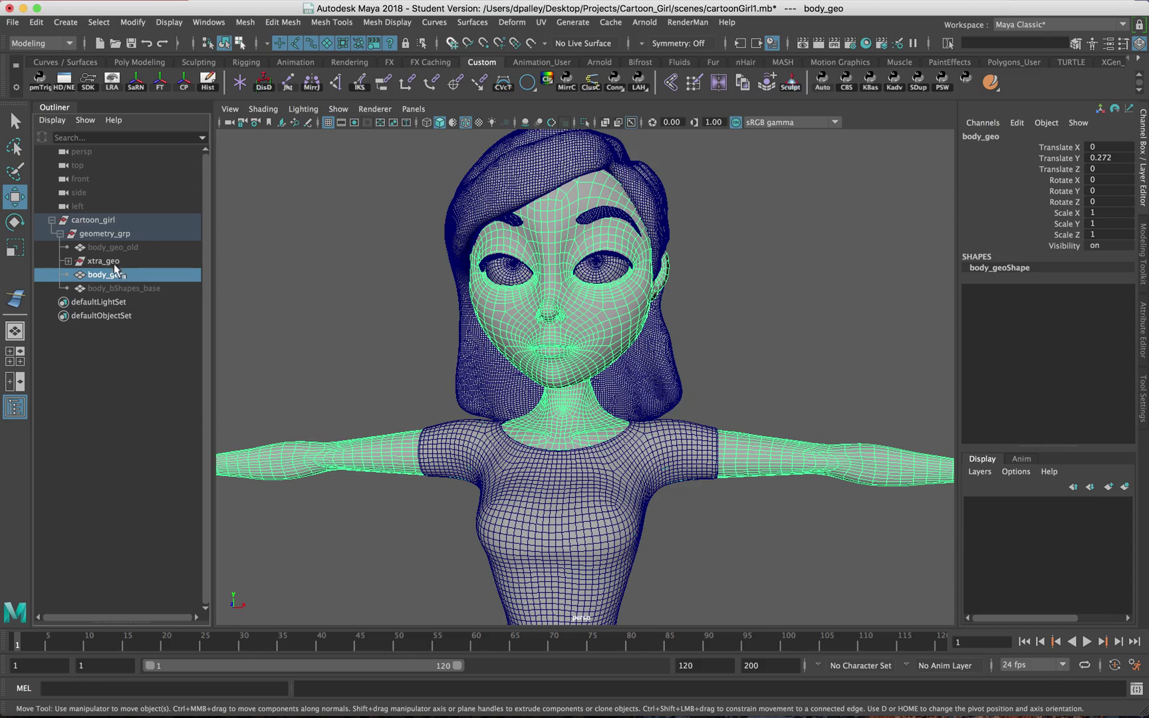
{"action": "left_click", "coordinate": [118, 261]}
{"action": "key", "text": "ctrl+h"}
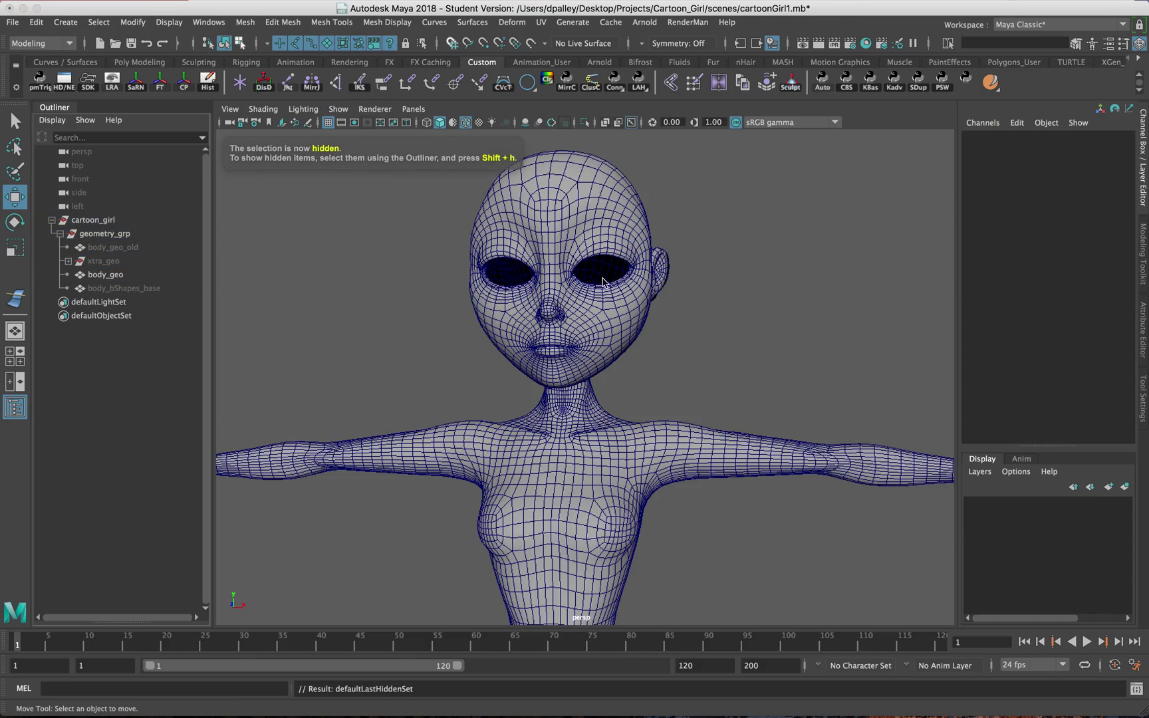
- Switch body_geo to face selection and select all faces of the head and upper neck
{"action": "left_click", "coordinate": [609, 318]}
{"action": "scroll", "coordinate": [685, 315], "scroll_direction": "up", "scroll_amount": 6}
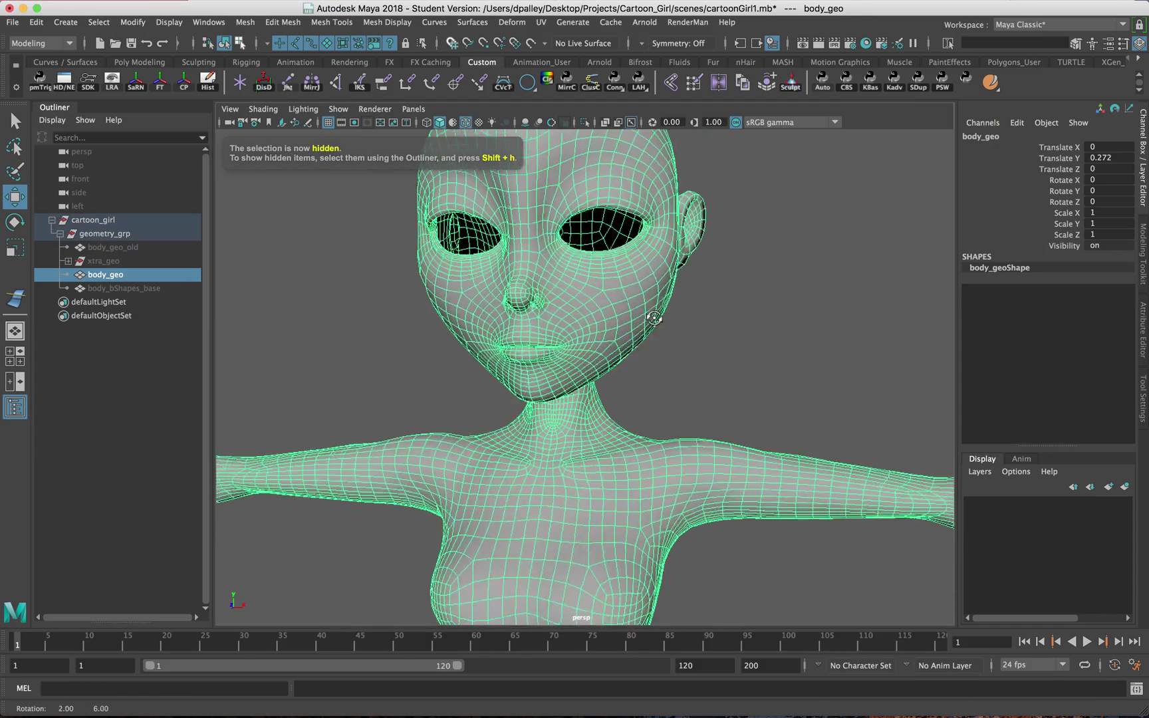
{"action": "scroll", "coordinate": [568, 323], "scroll_direction": "down", "scroll_amount": 5}
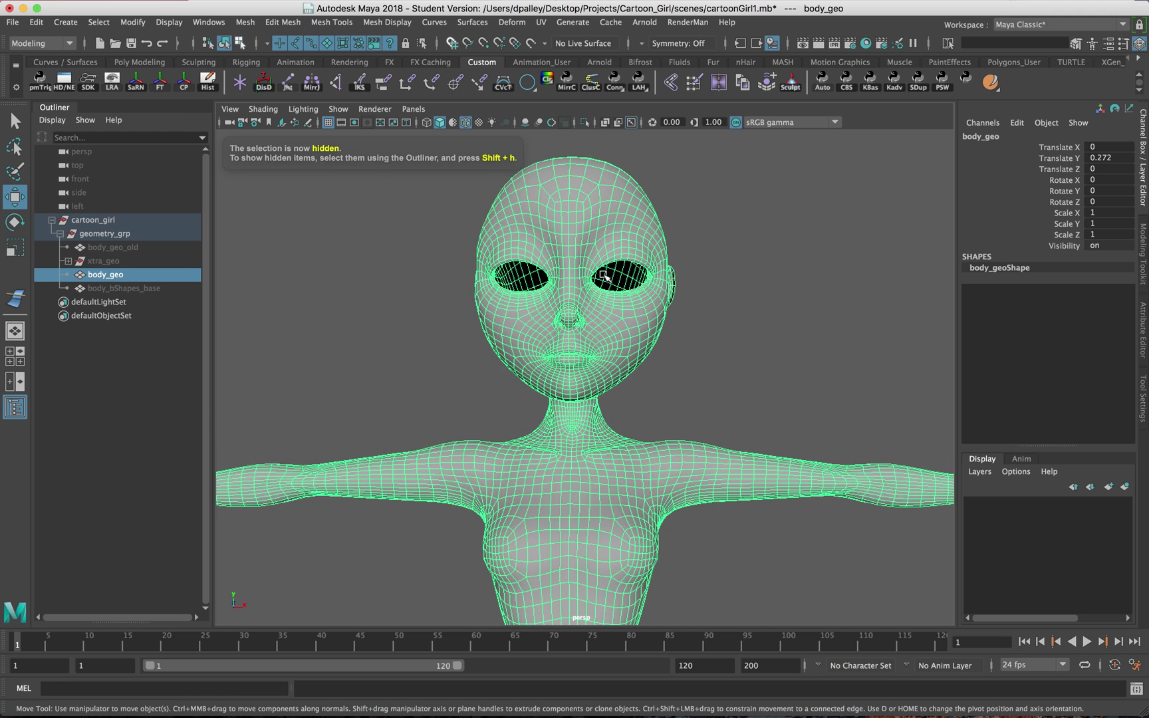
{"action": "right_click", "coordinate": [577, 197]}
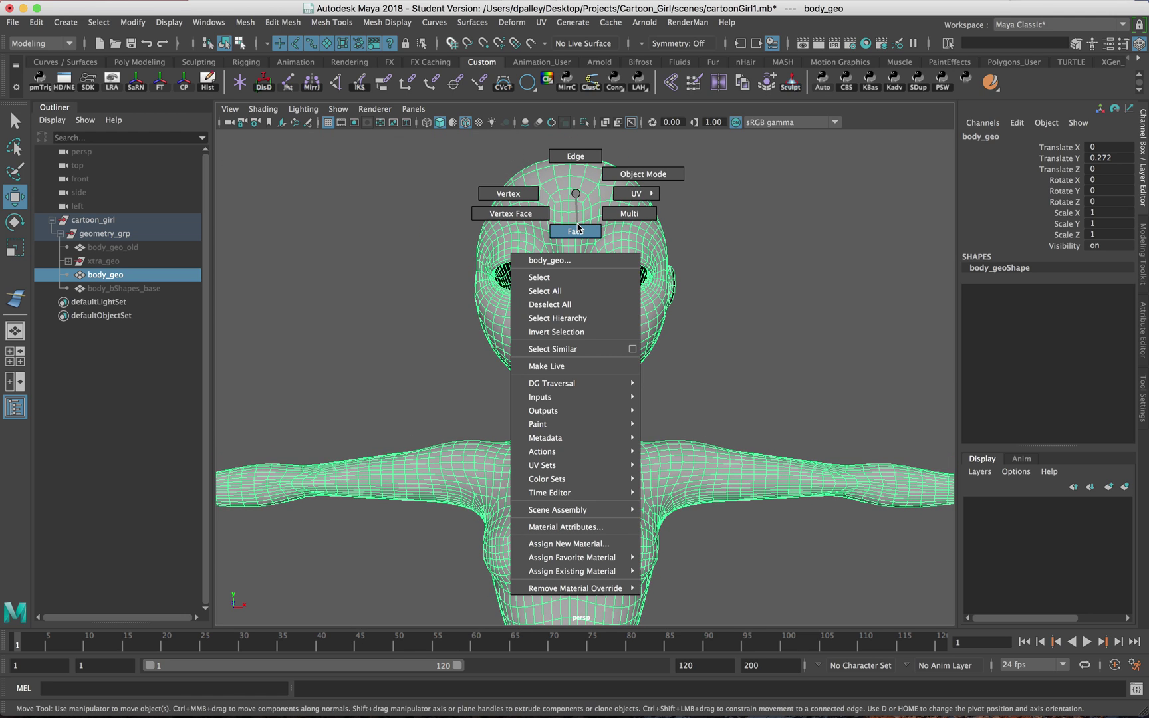
{"action": "right_click_drag", "start_coordinate": [578, 228], "coordinate": [577, 230]}
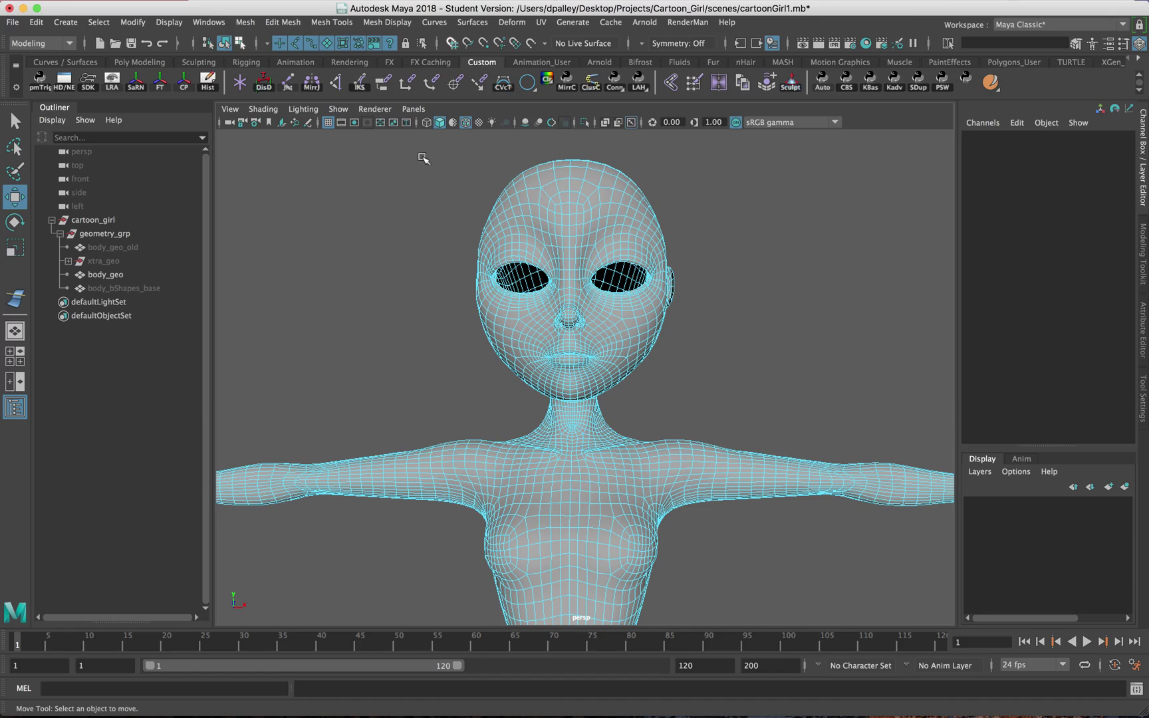
{"action": "left_click_drag", "start_coordinate": [420, 156], "coordinate": [813, 423]}
- Examine the boundary of the face selection around the base of the neck from the front and side
{"action": "left_click_drag", "start_coordinate": [759, 389], "coordinate": [673, 364], "text": "alt"}
{"action": "right_click_drag", "start_coordinate": [674, 364], "coordinate": [652, 341], "text": "alt"}
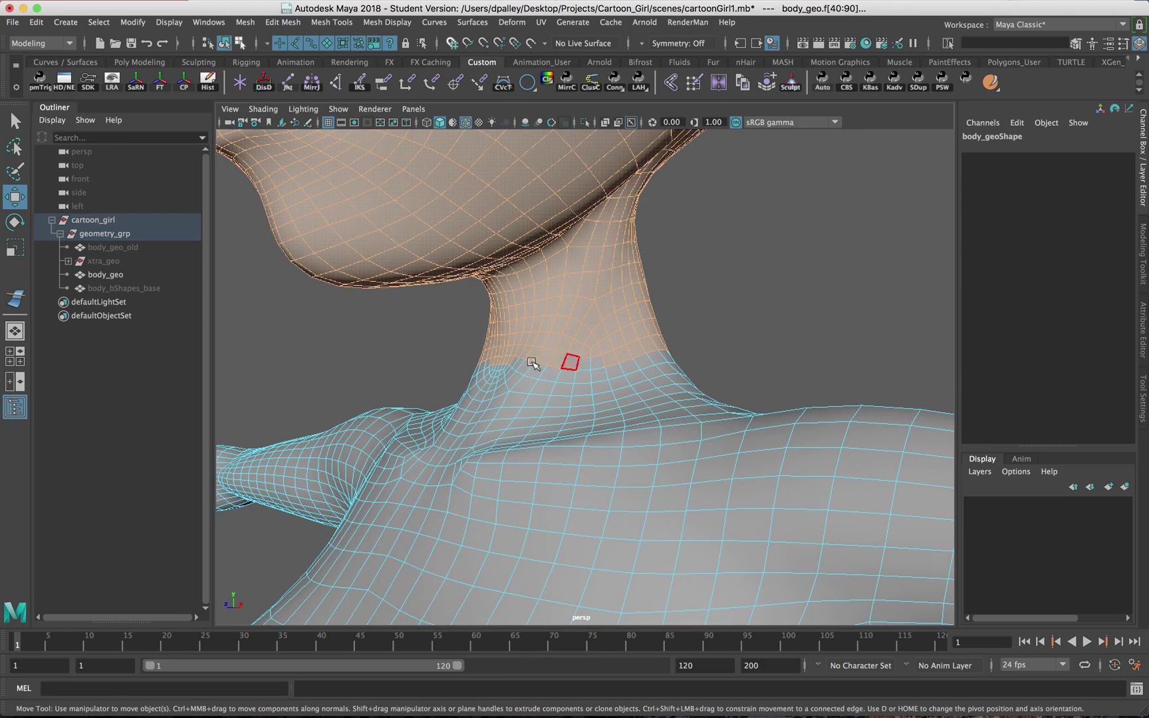
{"action": "left_click_drag", "start_coordinate": [520, 363], "coordinate": [551, 364], "text": "alt"}
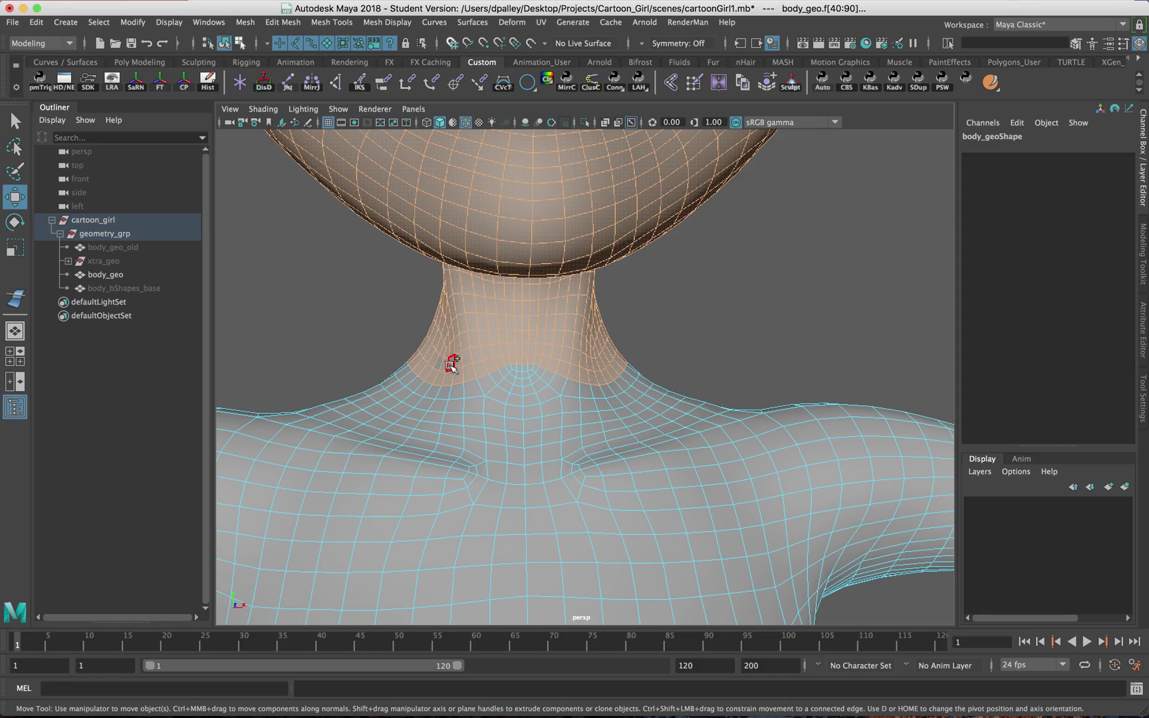
{"action": "left_click_drag", "start_coordinate": [418, 368], "coordinate": [689, 360], "text": "alt"}
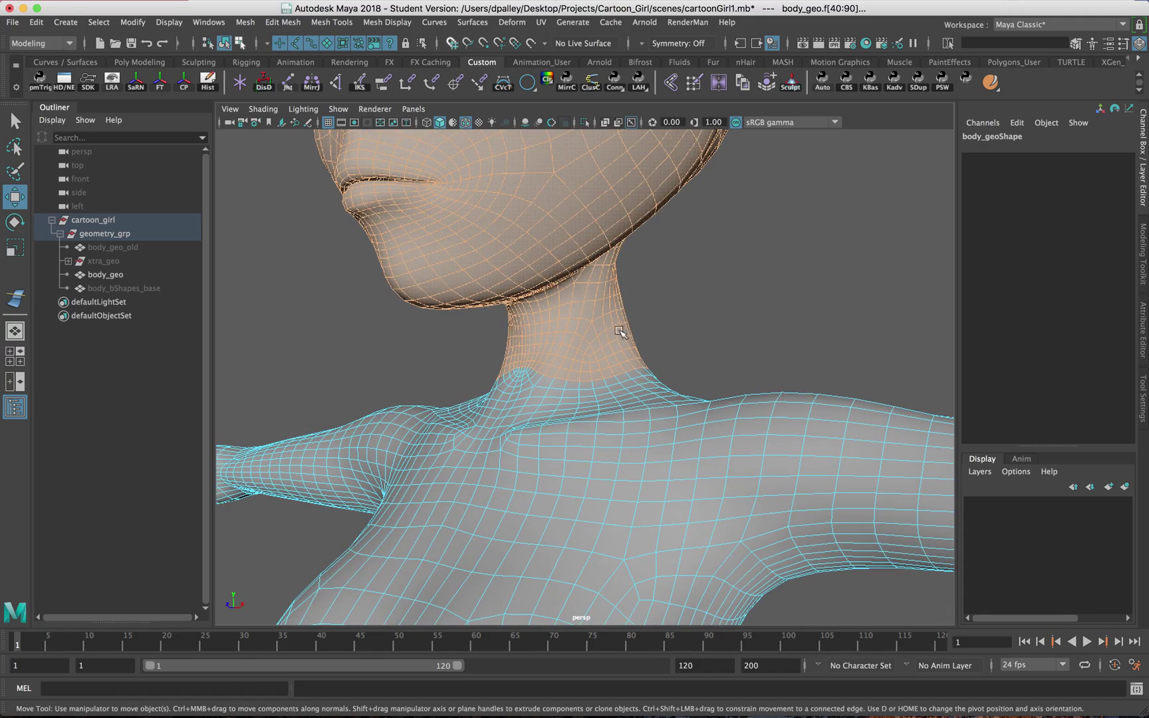
{"action": "left_click_drag", "start_coordinate": [594, 263], "coordinate": [589, 261], "text": "alt"}
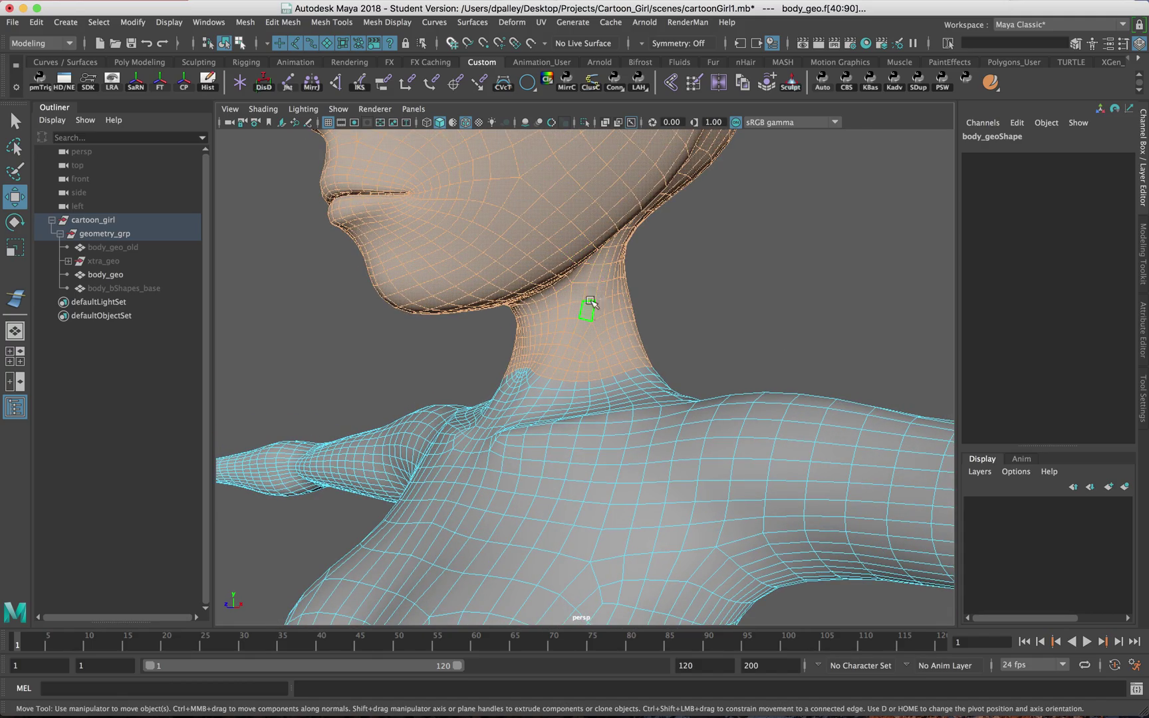
{"action": "left_click_drag", "start_coordinate": [608, 306], "coordinate": [620, 336], "text": "alt"}
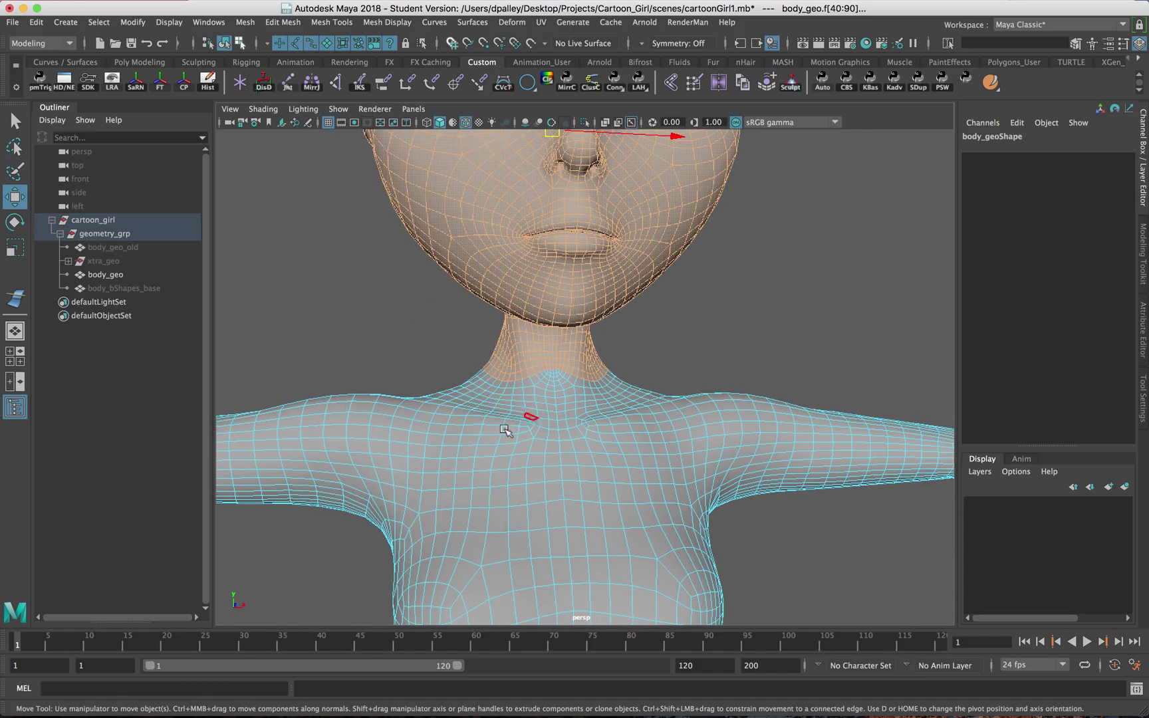
{"action": "left_click_drag", "start_coordinate": [505, 433], "coordinate": [539, 379], "text": "alt"}
{"action": "right_click_drag", "start_coordinate": [539, 380], "coordinate": [457, 367], "text": "alt"}
{"action": "middle_click_drag", "start_coordinate": [457, 368], "coordinate": [446, 186], "text": "alt"}
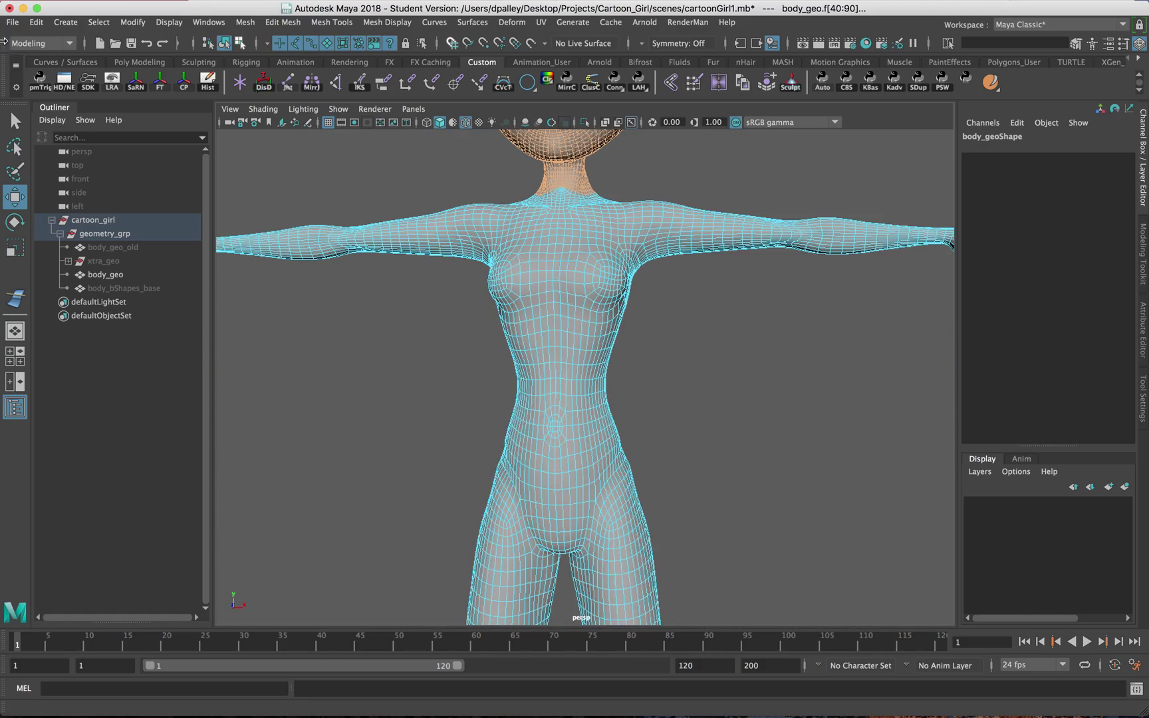
- Extract the selected head and neck faces into a separate mesh, and return to object selection
{"action": "key", "text": "f"}
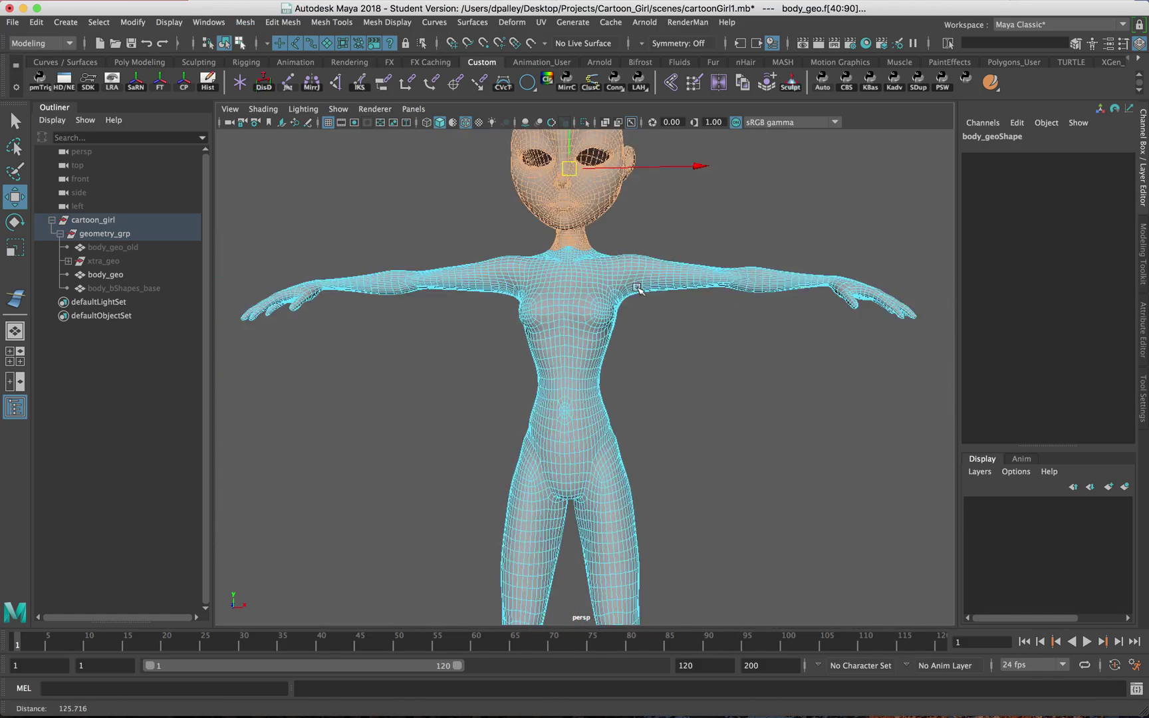
{"action": "left_click", "coordinate": [244, 22]}
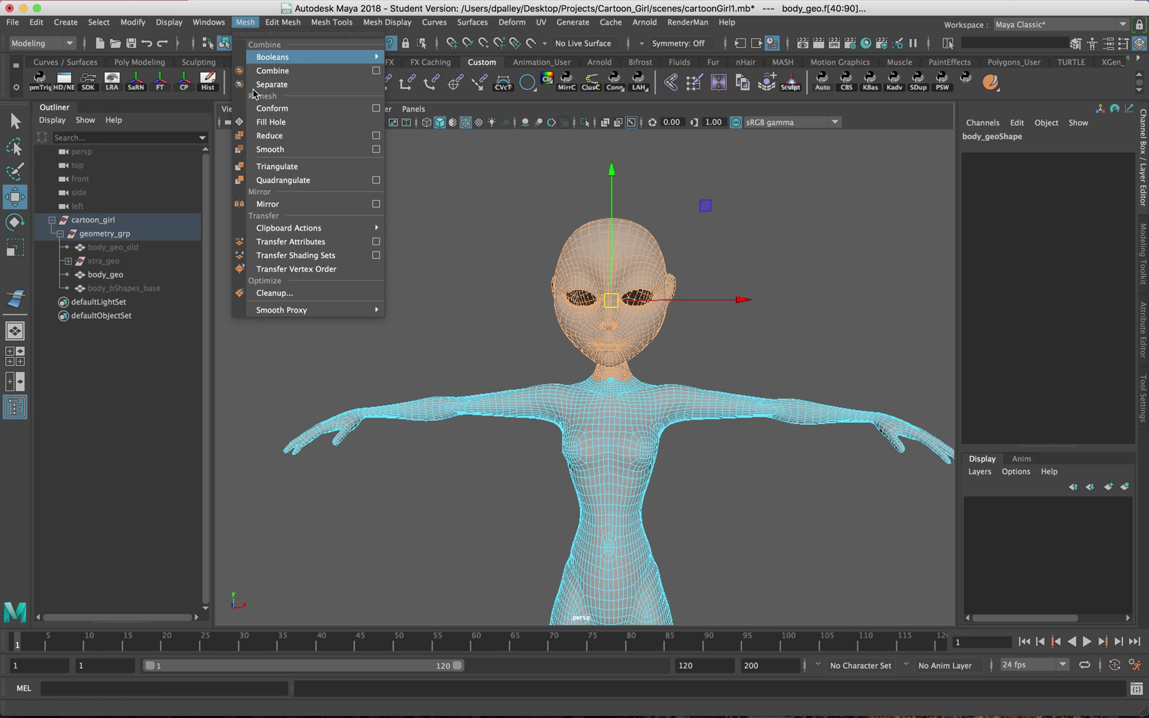
{"action": "mouse_move", "coordinate": [284, 20]}
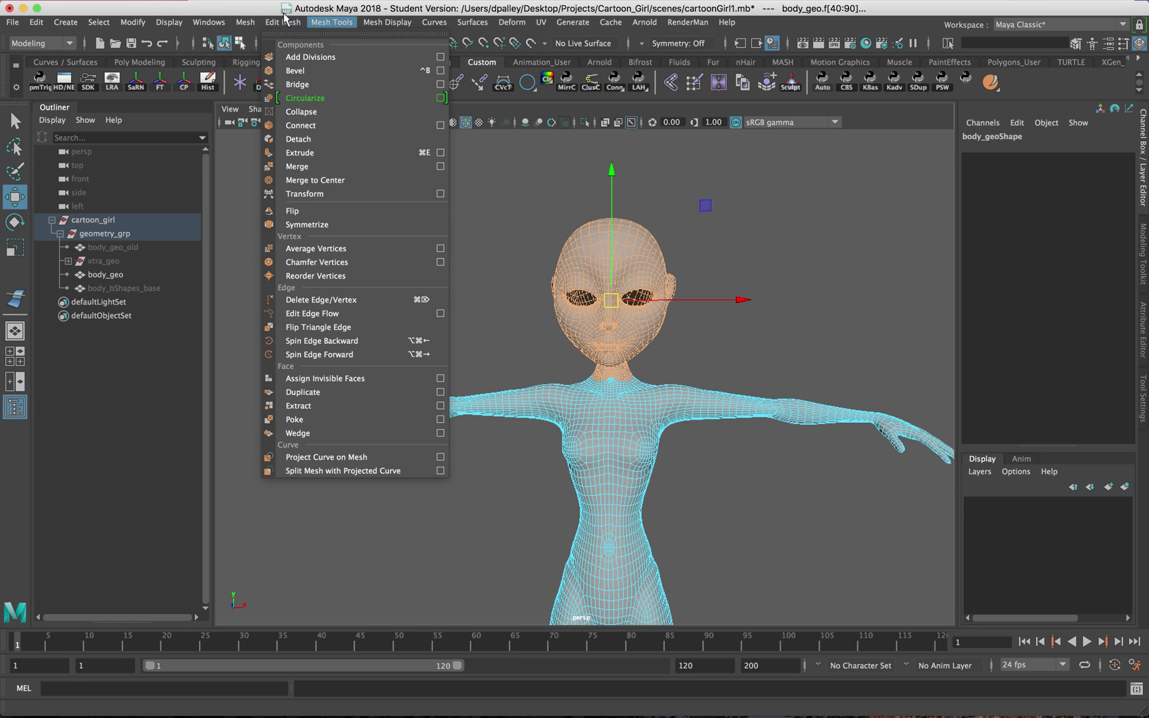
{"action": "left_click", "coordinate": [326, 406]}
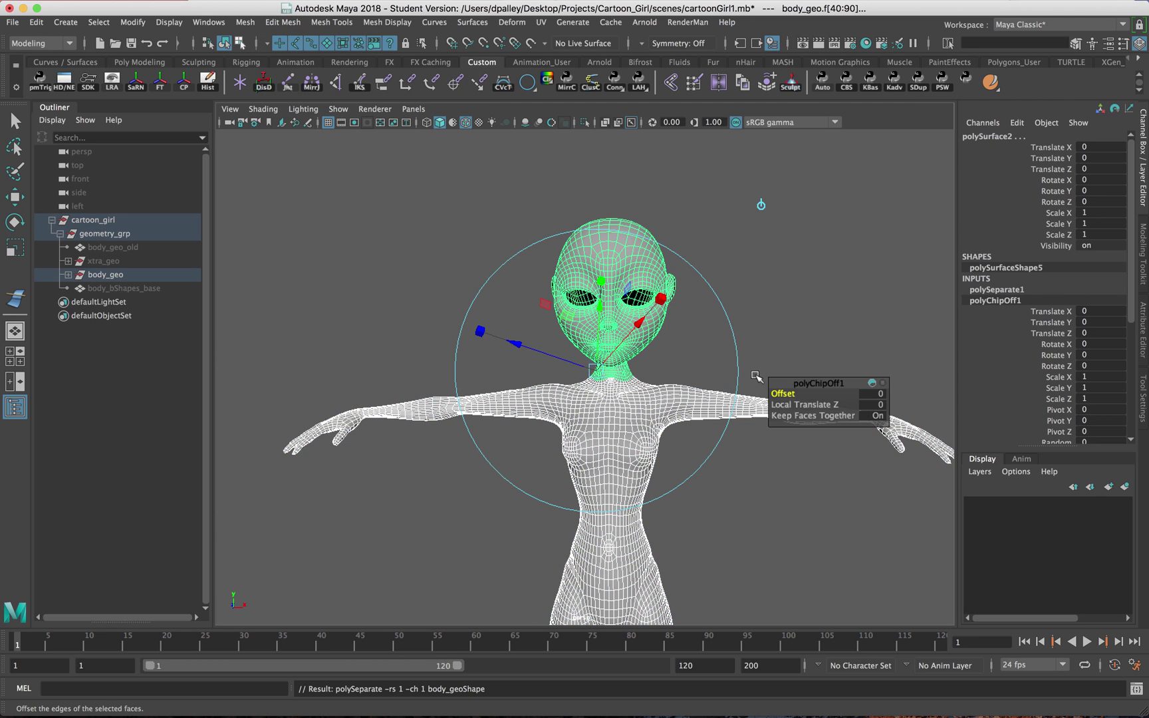
{"action": "middle_click_drag", "start_coordinate": [782, 309], "coordinate": [669, 263], "text": "alt"}
{"action": "left_click", "coordinate": [692, 274]}
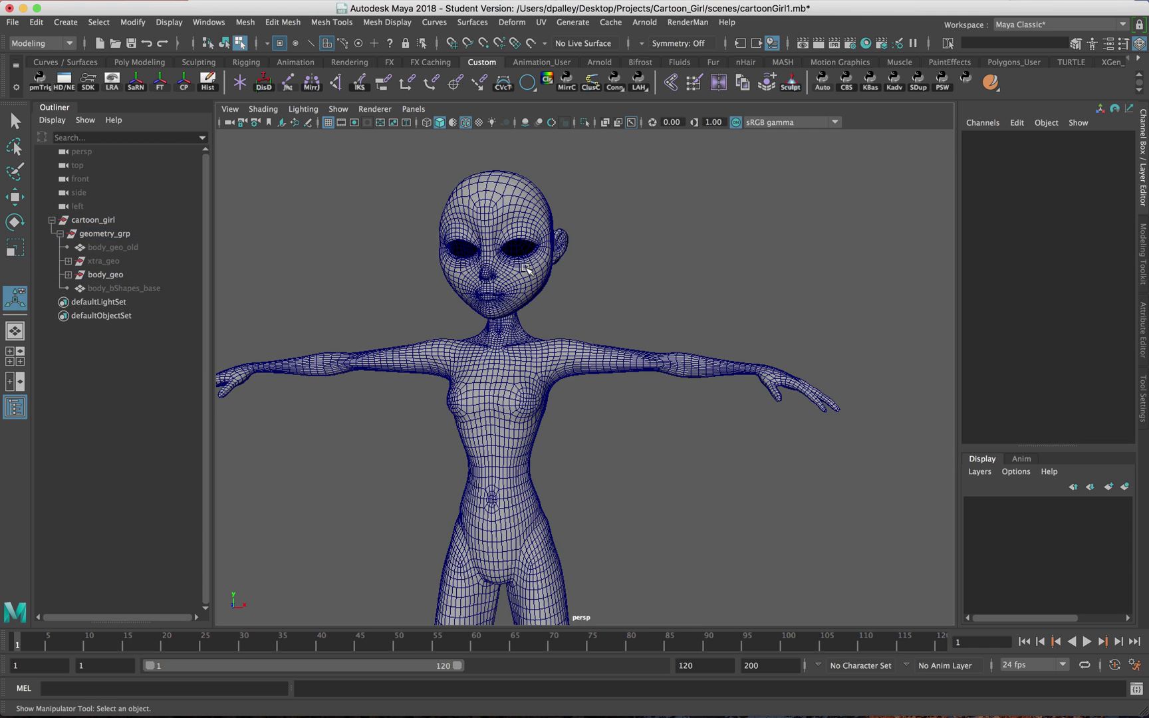
{"action": "mouse_move", "coordinate": [526, 268]}
{"action": "right_mouse_down"}
{"action": "mouse_move", "coordinate": [536, 263]}
{"action": "mouse_move", "coordinate": [535, 284]}
{"action": "right_mouse_up"}
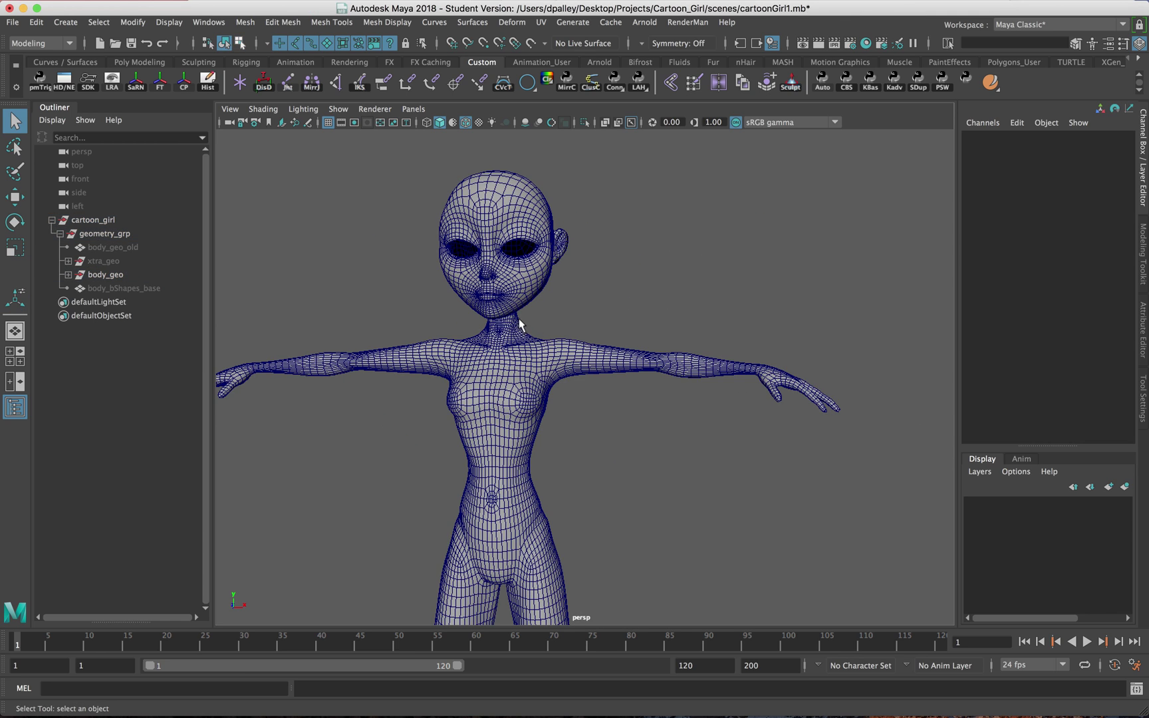
- Select the extracted head mesh with the Move tool and bring its pivot near the feet into view
{"action": "left_click_drag", "start_coordinate": [519, 319], "coordinate": [578, 336], "text": "alt"}
{"action": "left_click", "coordinate": [519, 292]}
{"action": "key", "text": "w"}
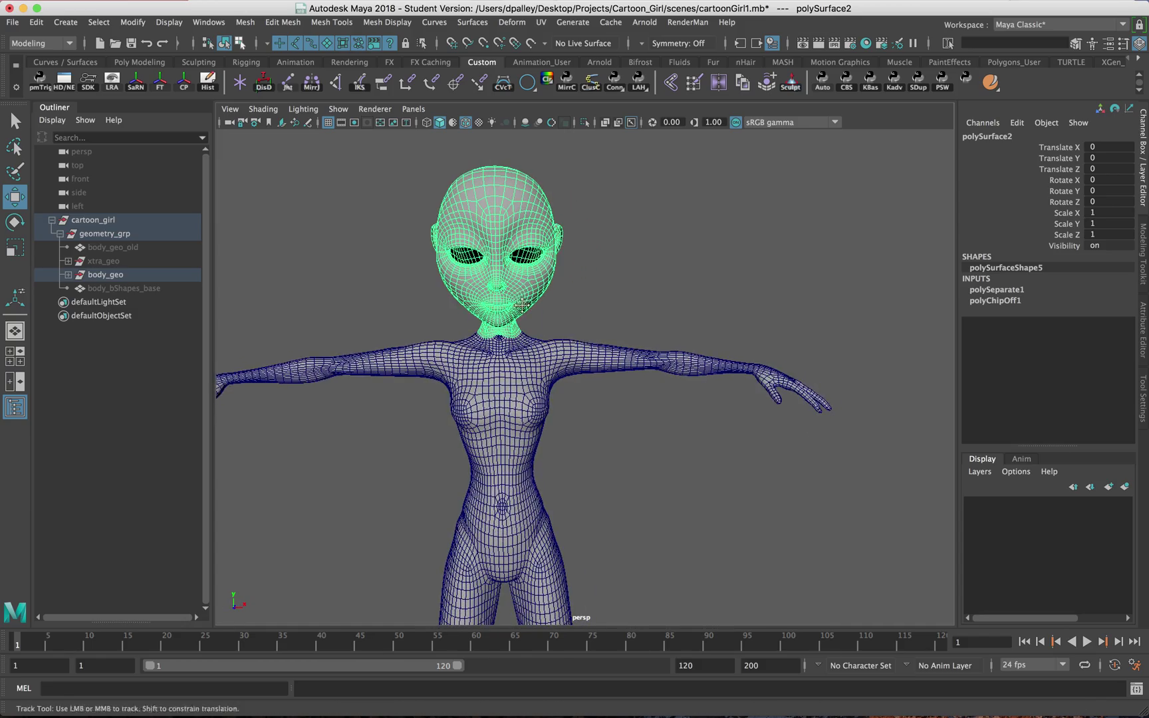
{"action": "middle_click_drag", "start_coordinate": [522, 305], "coordinate": [585, 372], "text": "alt"}
{"action": "left_click_drag", "start_coordinate": [585, 372], "coordinate": [533, 336], "text": "alt"}
{"action": "right_click_drag", "start_coordinate": [533, 336], "coordinate": [429, 385], "text": "alt"}
{"action": "left_click_drag", "start_coordinate": [629, 421], "coordinate": [656, 421], "text": "alt"}
{"action": "middle_click_drag", "start_coordinate": [689, 465], "coordinate": [673, 324], "text": "alt"}
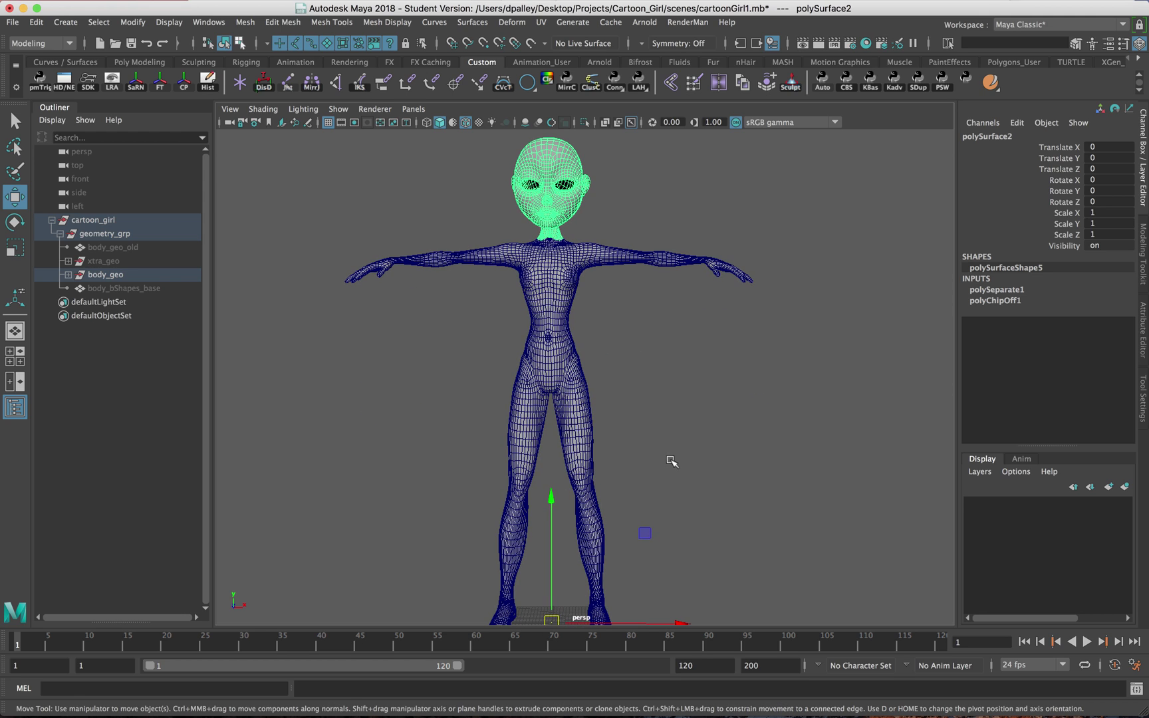
- Duplicate the extracted head mesh and move the copy about 94.7 units along X, clear of the body
{"action": "key", "text": "ctrl+d"}
{"action": "right_click_drag", "start_coordinate": [724, 539], "coordinate": [678, 590], "text": "alt"}
{"action": "left_click_drag", "start_coordinate": [681, 579], "coordinate": [936, 579]}
{"action": "middle_click_drag", "start_coordinate": [731, 518], "coordinate": [629, 600], "text": "alt"}
{"action": "mouse_move", "coordinate": [649, 554]}
{"action": "left_mouse_down", "text": "alt"}
{"action": "mouse_move", "coordinate": [637, 554]}
{"action": "mouse_move", "coordinate": [646, 553]}
{"action": "left_mouse_up", "text": "alt"}
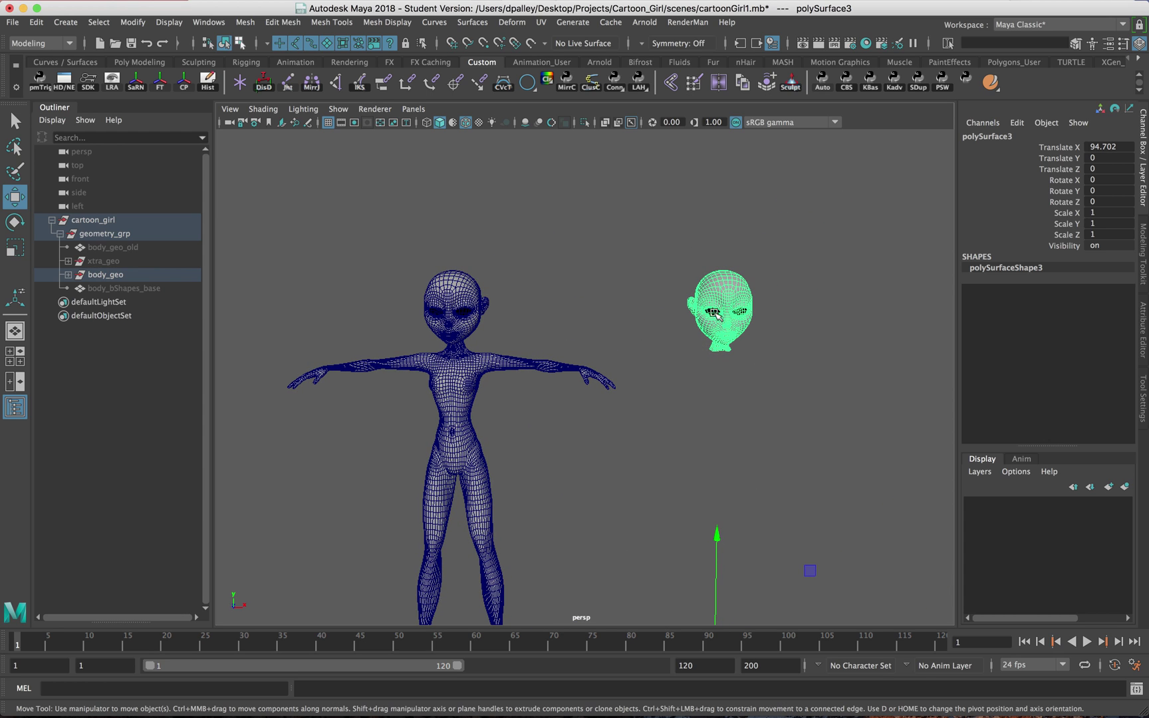
- Examine the seam between the original head mesh and the body around the neck from several angles
{"action": "left_click_drag", "start_coordinate": [749, 357], "coordinate": [661, 373], "text": "alt"}
{"action": "right_click_drag", "start_coordinate": [660, 373], "coordinate": [860, 395], "text": "alt"}
{"action": "left_click_drag", "start_coordinate": [665, 378], "coordinate": [602, 369], "text": "alt"}
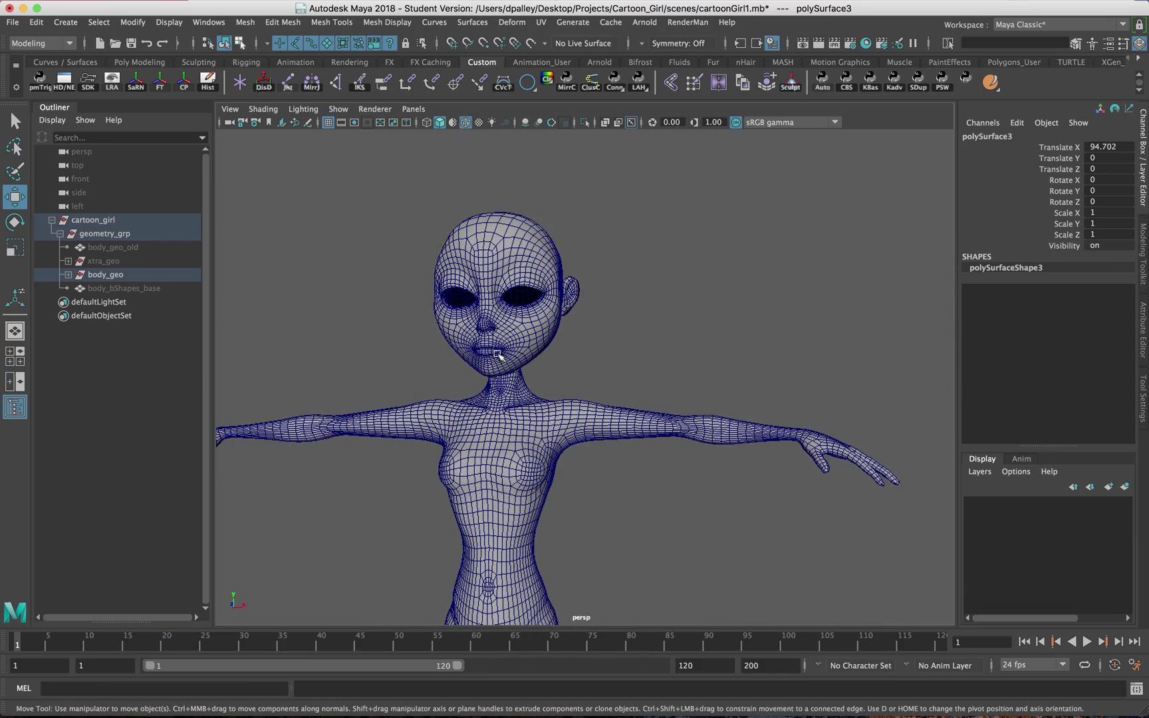
{"action": "left_click", "coordinate": [498, 358]}
{"action": "middle_click_drag", "start_coordinate": [497, 374], "coordinate": [610, 364], "text": "alt"}
{"action": "right_click_drag", "start_coordinate": [611, 364], "coordinate": [629, 345], "text": "alt"}
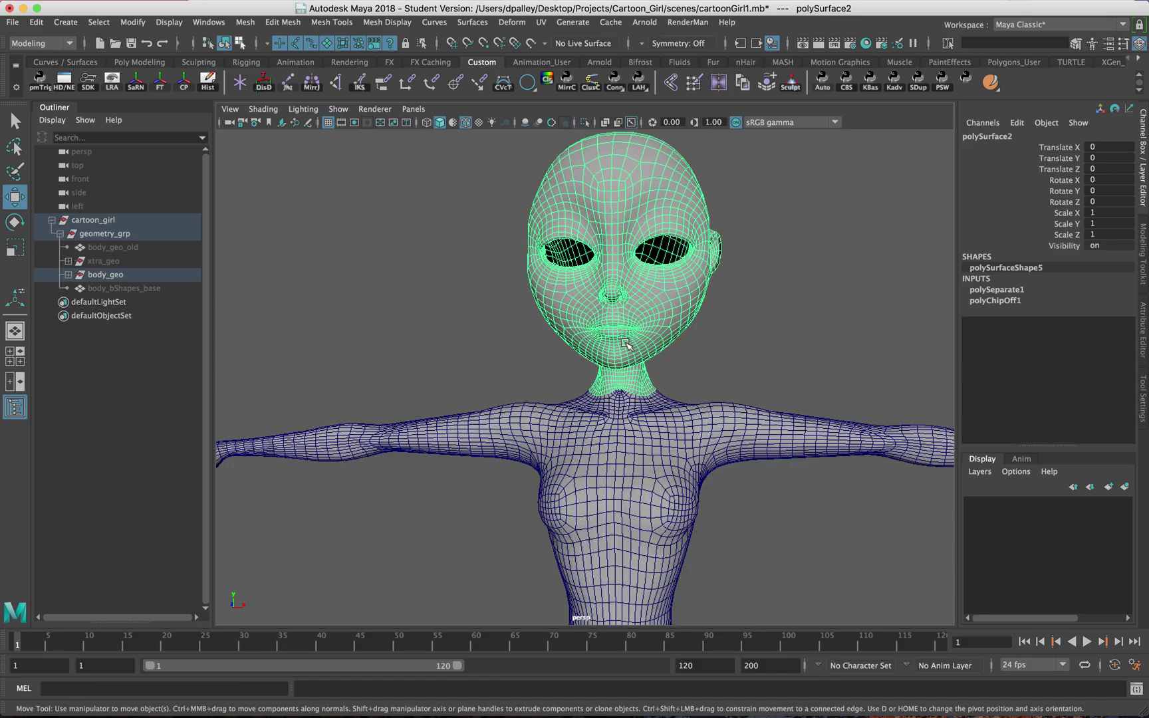
{"action": "mouse_move", "coordinate": [628, 345]}
{"action": "left_mouse_down", "text": "alt"}
{"action": "mouse_move", "coordinate": [530, 332]}
{"action": "mouse_move", "coordinate": [631, 336]}
{"action": "left_mouse_up", "text": "alt"}
{"action": "right_click_drag", "start_coordinate": [631, 336], "coordinate": [790, 354], "text": "alt"}
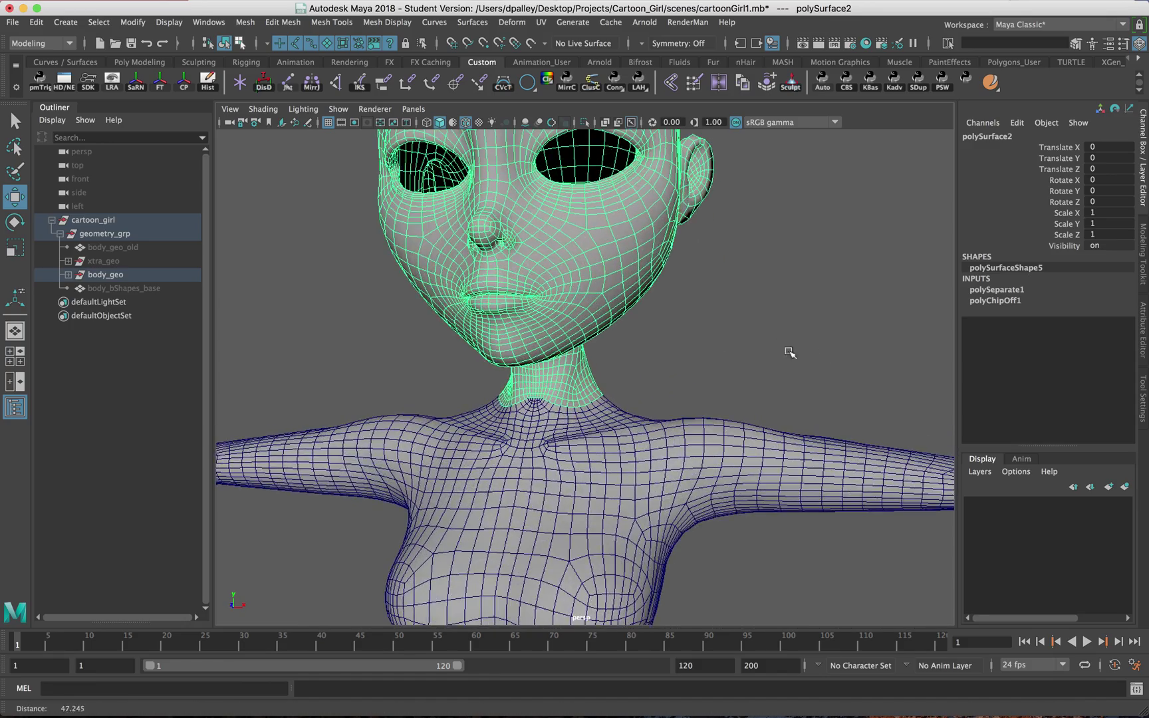
{"action": "left_click_drag", "start_coordinate": [790, 353], "coordinate": [648, 345], "text": "alt"}
{"action": "right_click_drag", "start_coordinate": [648, 344], "coordinate": [801, 364], "text": "alt"}
{"action": "left_click_drag", "start_coordinate": [622, 353], "coordinate": [672, 356], "text": "alt"}
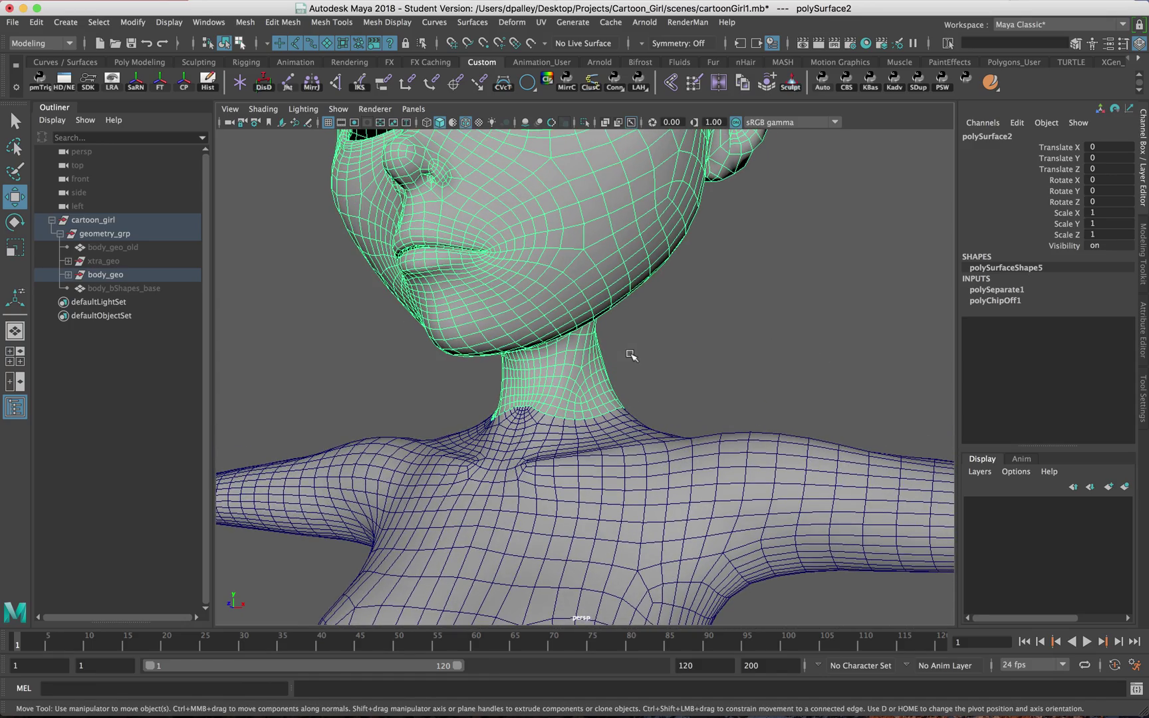
{"action": "left_click", "coordinate": [692, 353]}
{"action": "right_click_drag", "start_coordinate": [693, 352], "coordinate": [623, 343], "text": "alt"}
{"action": "left_click_drag", "start_coordinate": [623, 344], "coordinate": [616, 354], "text": "alt"}
{"action": "right_click_drag", "start_coordinate": [616, 353], "coordinate": [536, 349], "text": "alt"}
{"action": "left_click_drag", "start_coordinate": [647, 363], "coordinate": [576, 375], "text": "alt"}
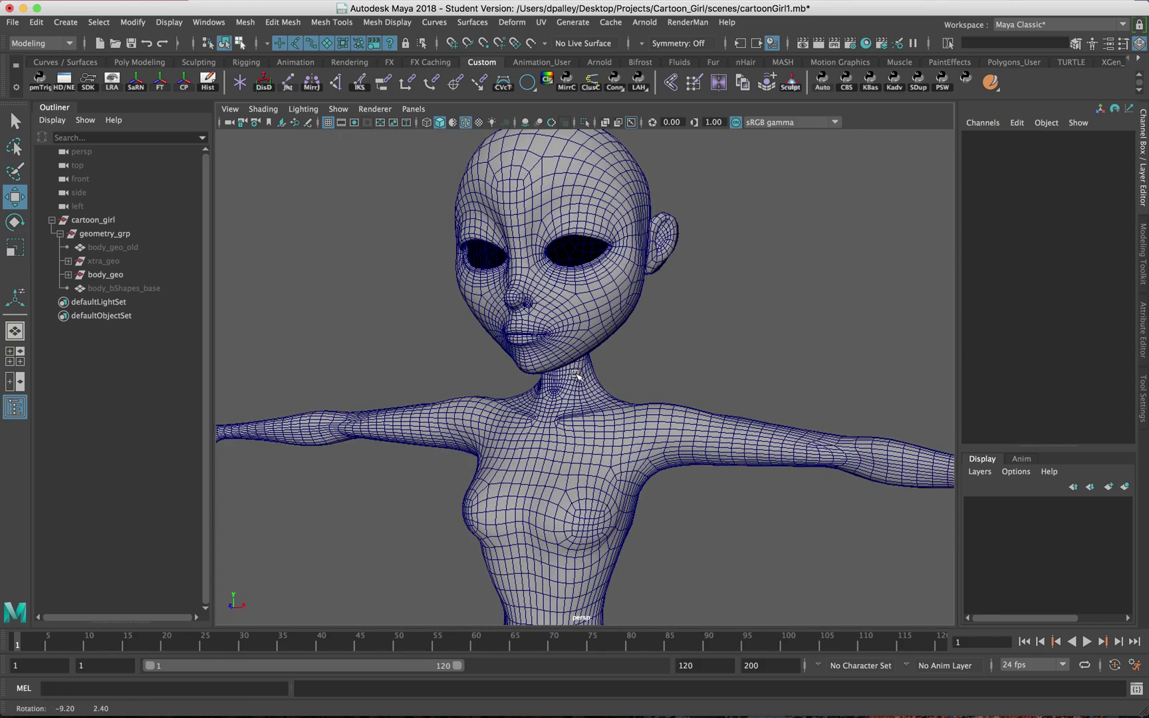
{"action": "left_click", "coordinate": [566, 309]}
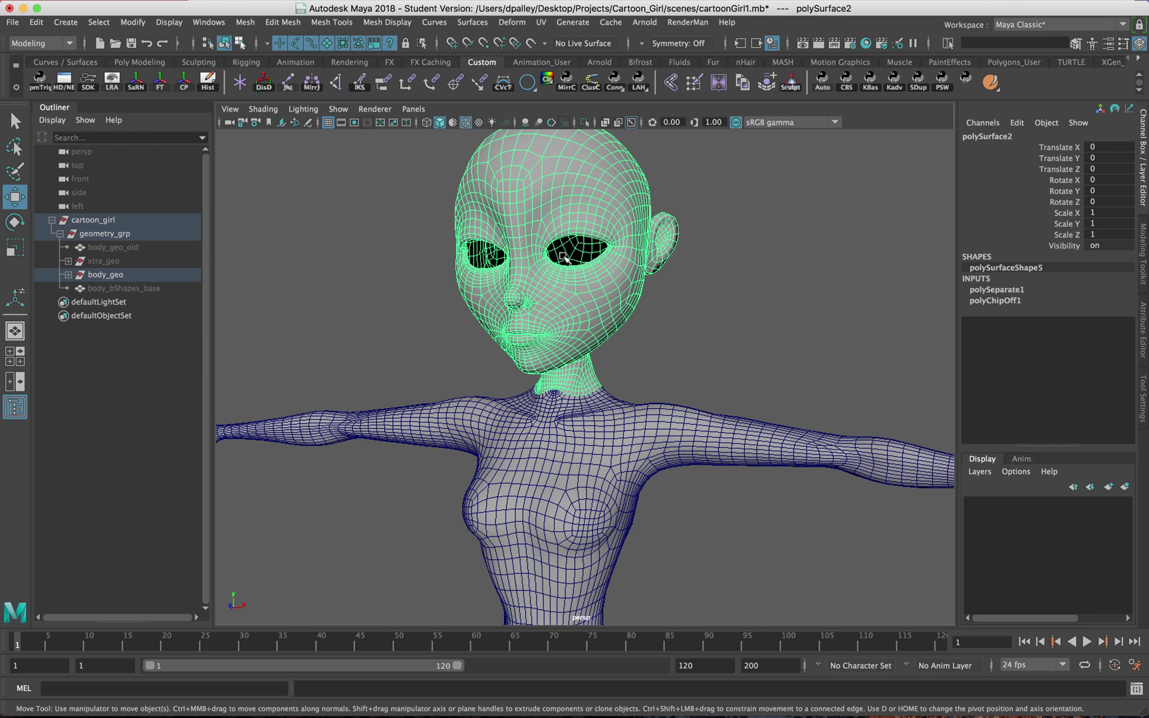
{"action": "left_click_drag", "start_coordinate": [563, 258], "coordinate": [539, 312], "text": "alt"}
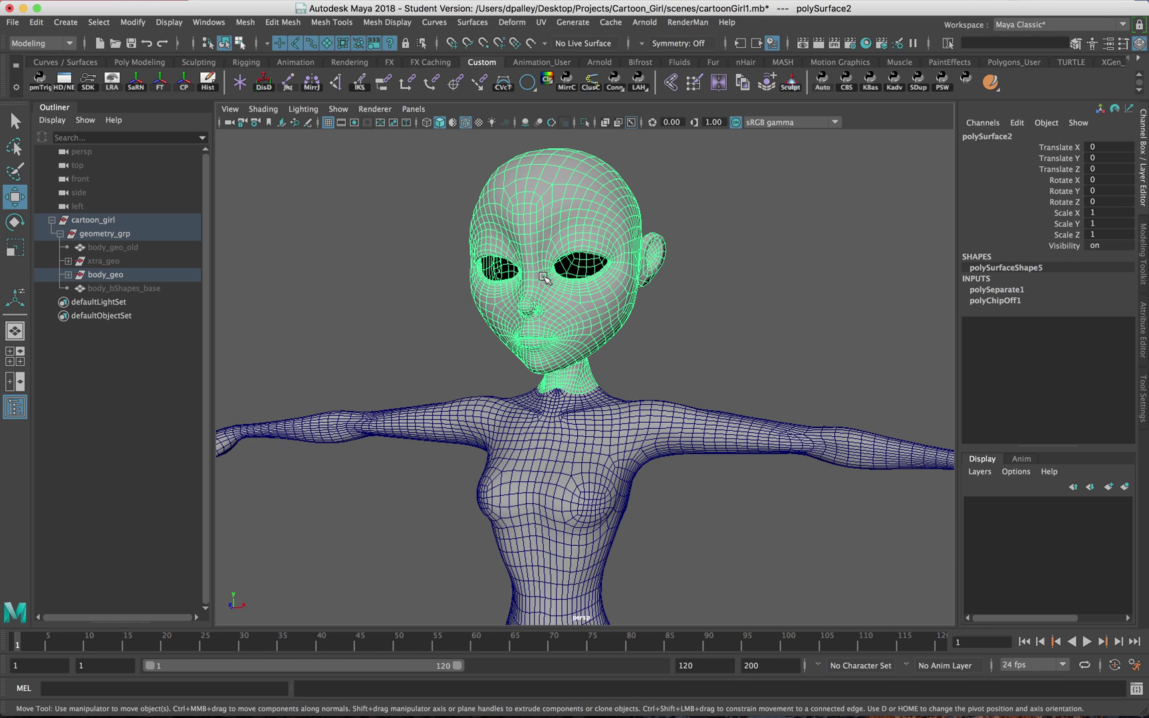
{"action": "left_click", "coordinate": [568, 409]}
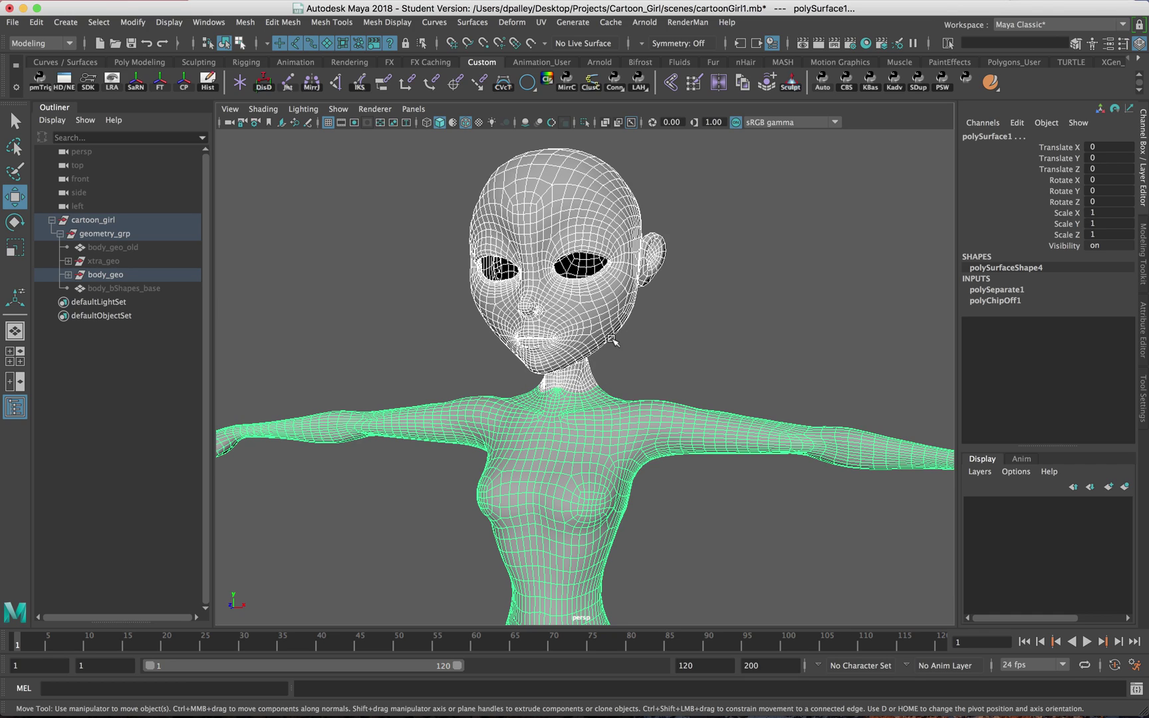
{"action": "left_click_drag", "start_coordinate": [613, 341], "coordinate": [661, 338], "text": "alt"}
{"action": "left_click", "coordinate": [668, 331]}
- Select the original head mesh together with the body mesh and combine them into a single mesh
{"action": "left_click", "coordinate": [605, 314]}
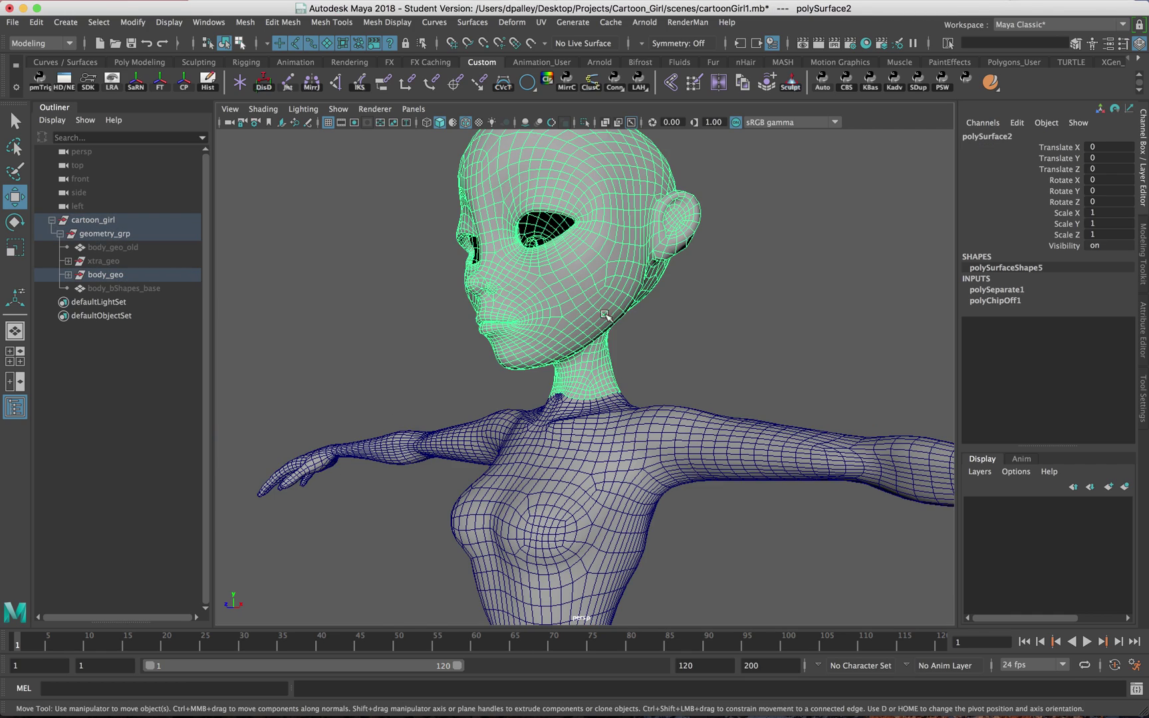
{"action": "scroll", "coordinate": [605, 314], "scroll_direction": "up", "scroll_amount": 3}
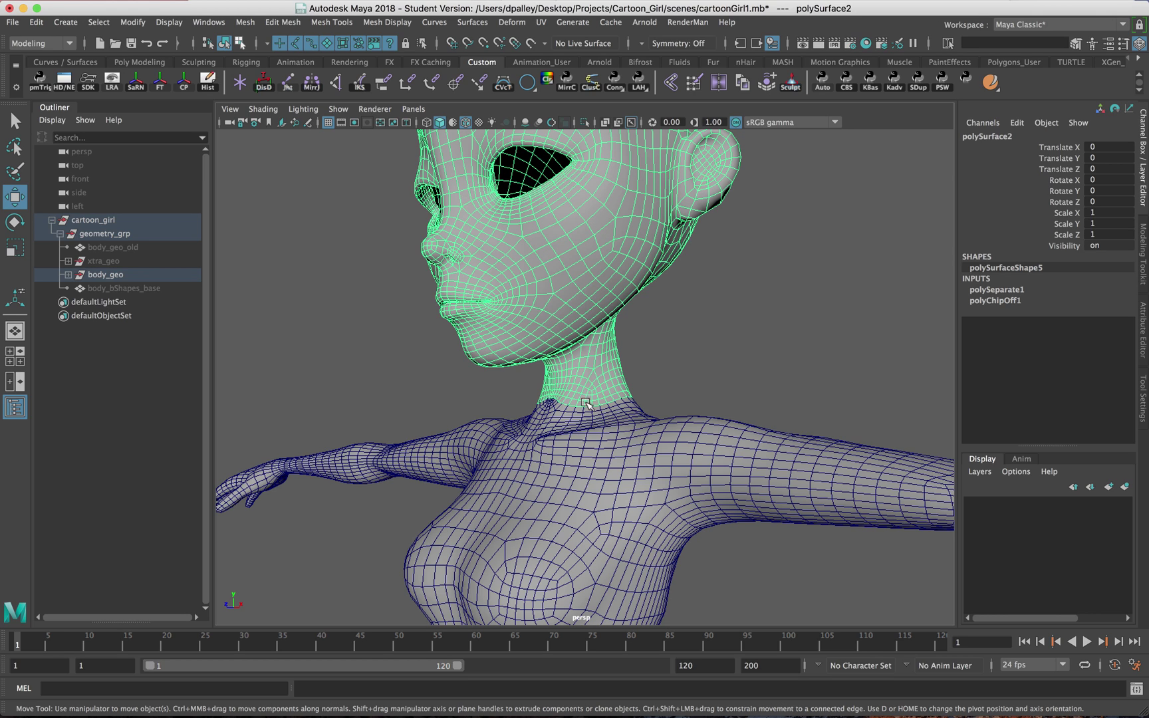
{"action": "left_click", "coordinate": [610, 461]}
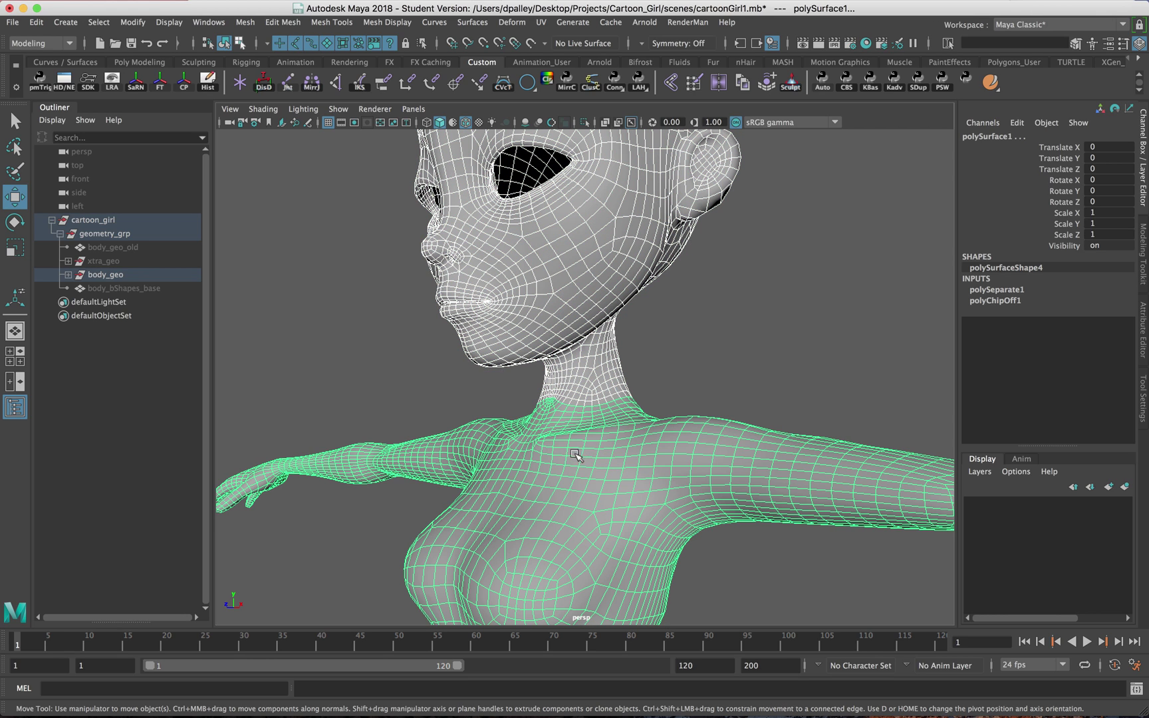
{"action": "scroll", "coordinate": [419, 444], "scroll_direction": "up", "scroll_amount": 3}
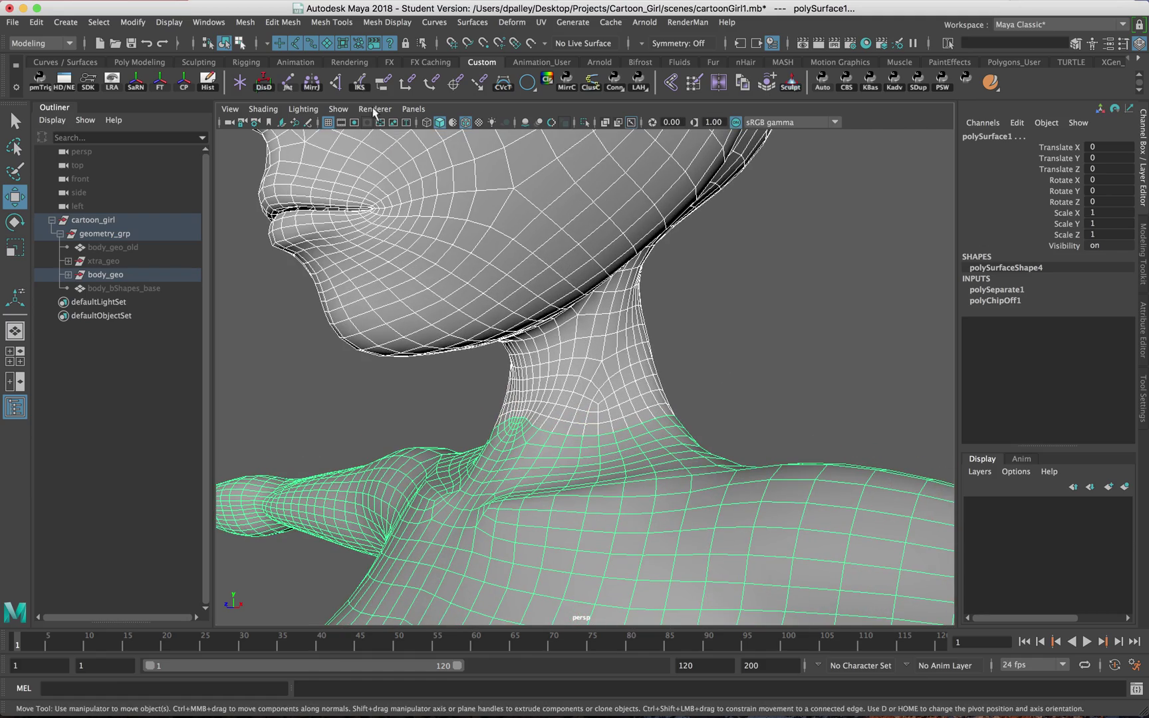
{"action": "left_click", "coordinate": [245, 22]}
{"action": "left_click", "coordinate": [273, 70]}
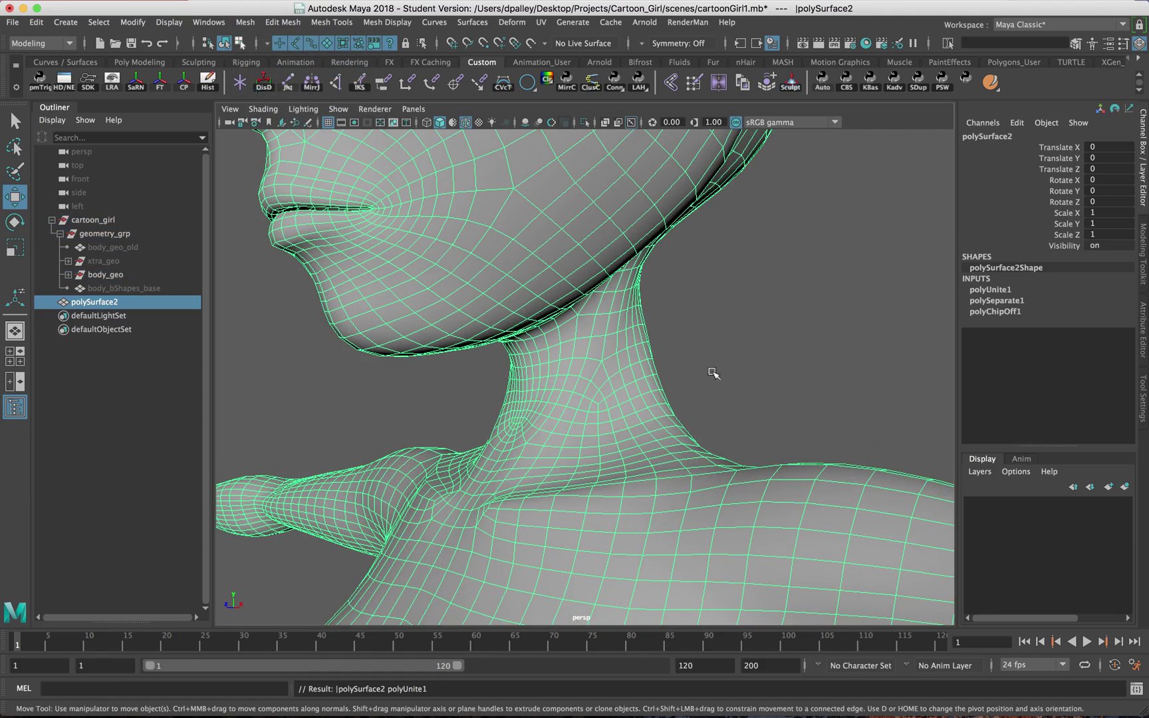
- Switch the combined mesh to vertex selection with the neck seam in close view
{"action": "left_click_drag", "start_coordinate": [713, 377], "coordinate": [685, 364], "text": "alt"}
{"action": "middle_click_drag", "start_coordinate": [608, 346], "coordinate": [633, 298], "text": "alt"}
{"action": "left_click_drag", "start_coordinate": [633, 298], "coordinate": [577, 299], "text": "alt"}
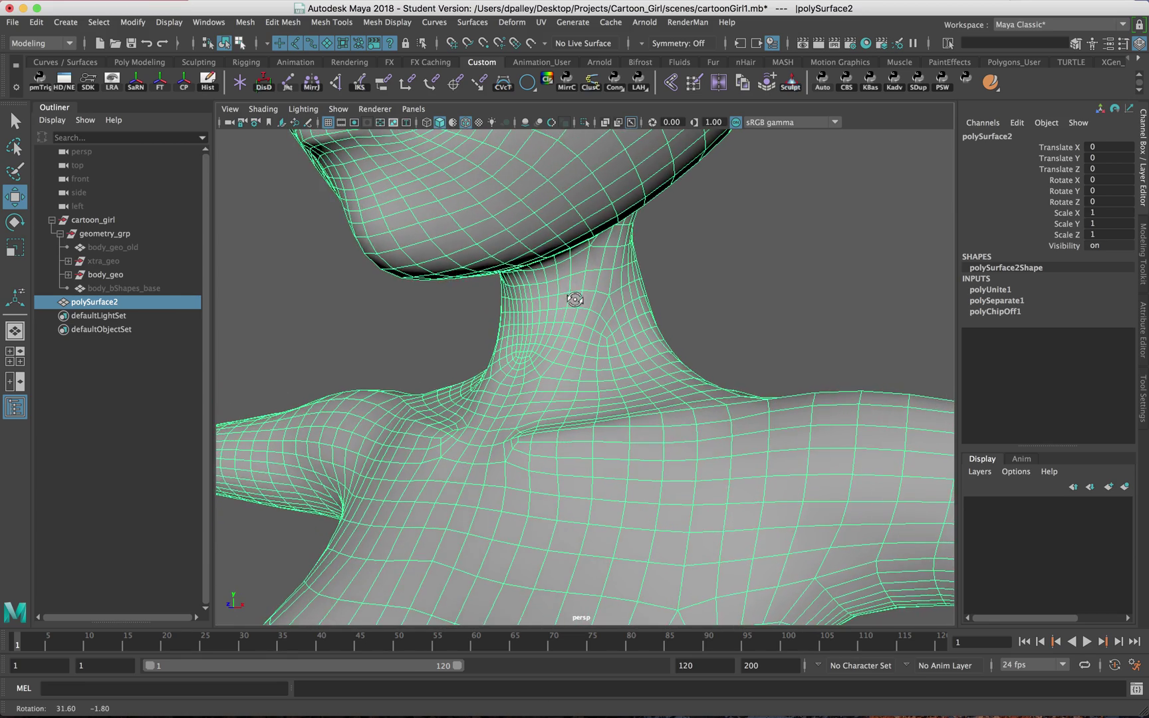
{"action": "right_click_drag", "start_coordinate": [698, 333], "coordinate": [764, 335], "text": "alt"}
{"action": "right_click_drag", "start_coordinate": [592, 327], "coordinate": [545, 314]}
{"action": "left_click", "coordinate": [608, 340]}
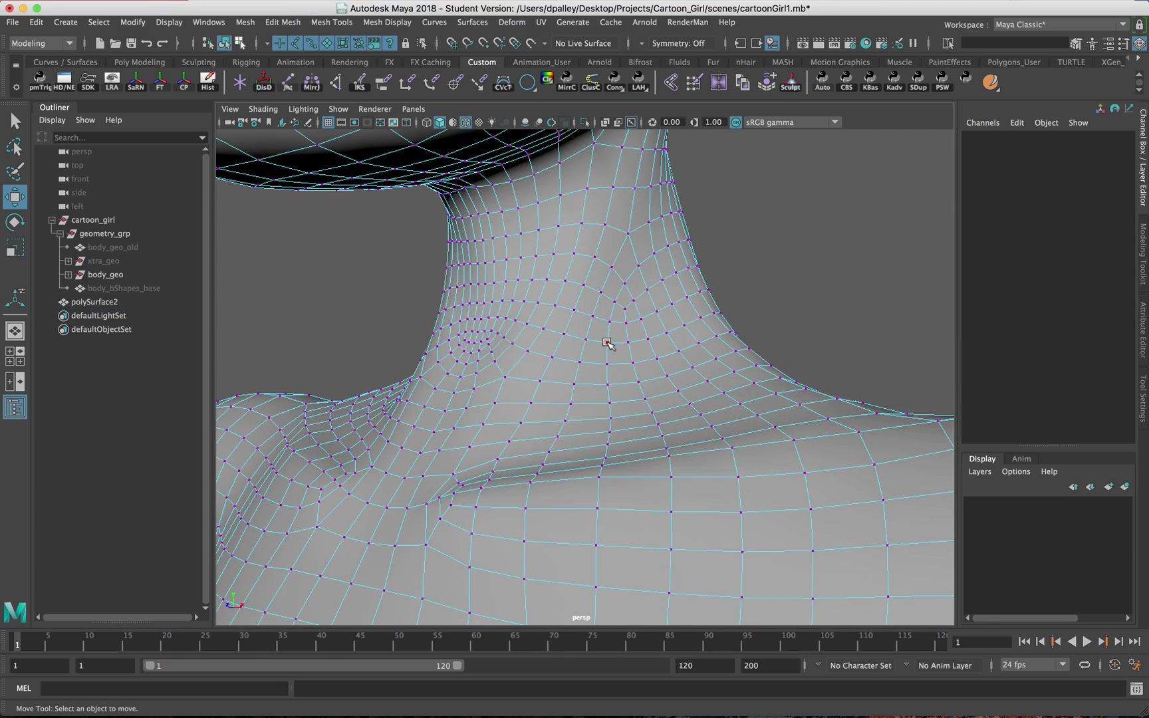
- Try pulling a vertex on the neck seam away from the surface, and undo the moves
{"action": "mouse_move", "coordinate": [613, 340]}
{"action": "left_mouse_down"}
{"action": "mouse_move", "coordinate": [670, 344]}
{"action": "mouse_move", "coordinate": [580, 371]}
{"action": "mouse_move", "coordinate": [598, 319]}
{"action": "mouse_move", "coordinate": [610, 325]}
{"action": "left_mouse_up"}
{"action": "key", "text": "ctrl+z"}
{"action": "left_click", "coordinate": [608, 362]}
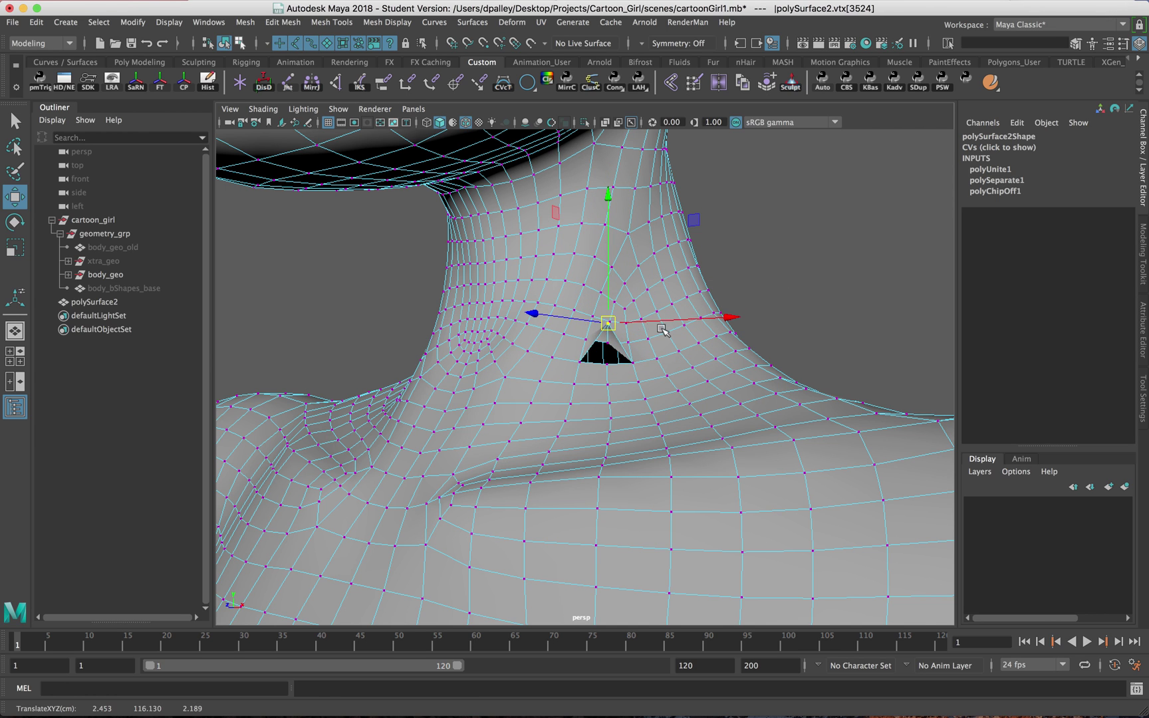
{"action": "key", "text": "ctrl+z"}
- Select the whole loop of vertices along the seam at the base of the neck
{"action": "right_click_drag", "start_coordinate": [673, 330], "coordinate": [724, 352], "text": "alt"}
{"action": "scroll", "coordinate": [723, 353], "scroll_direction": "up", "scroll_amount": 10}
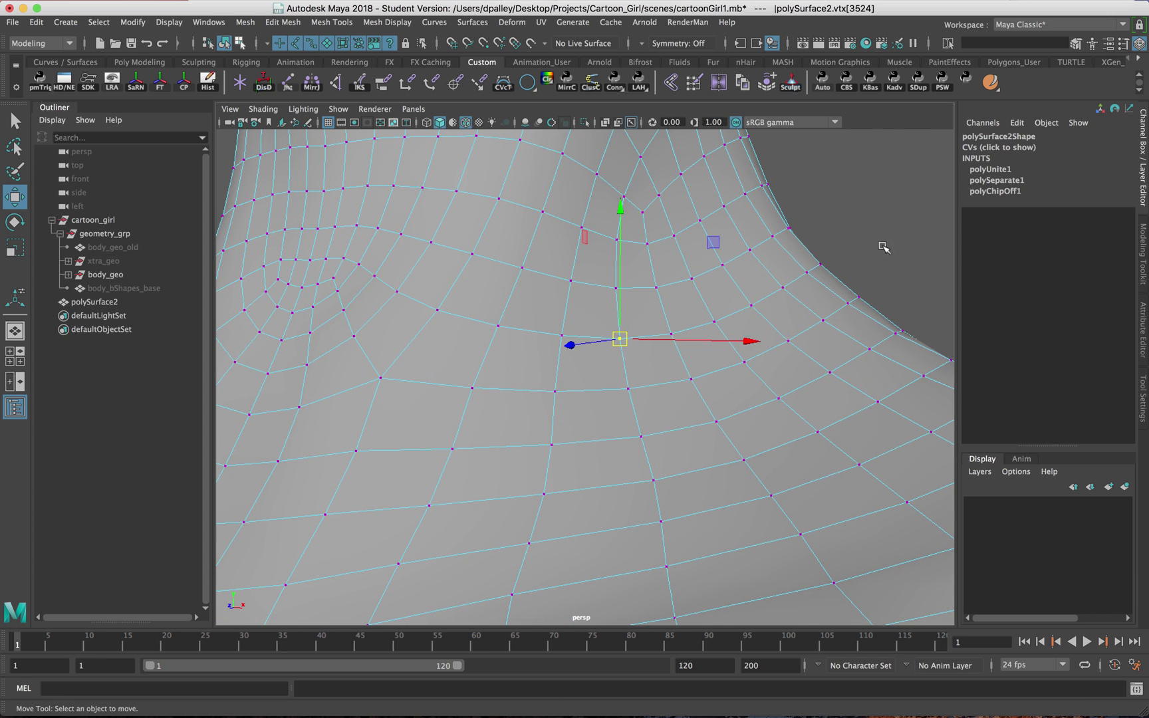
{"action": "left_click", "coordinate": [834, 312]}
{"action": "right_click_drag", "start_coordinate": [834, 311], "coordinate": [837, 311], "text": "alt"}
{"action": "left_click", "coordinate": [634, 323]}
{"action": "middle_click_drag", "start_coordinate": [667, 315], "coordinate": [609, 343], "text": "alt"}
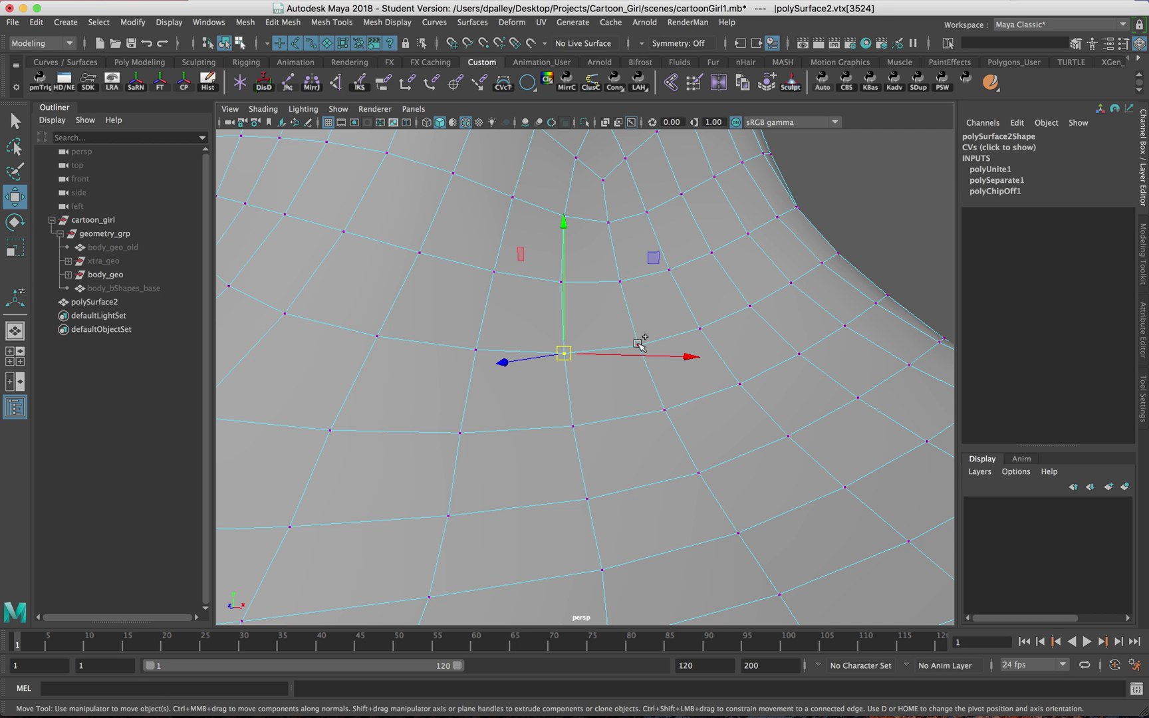
{"action": "double_click", "coordinate": [639, 345], "text": "shift"}
{"action": "left_click_drag", "start_coordinate": [619, 348], "coordinate": [579, 344], "text": "alt"}
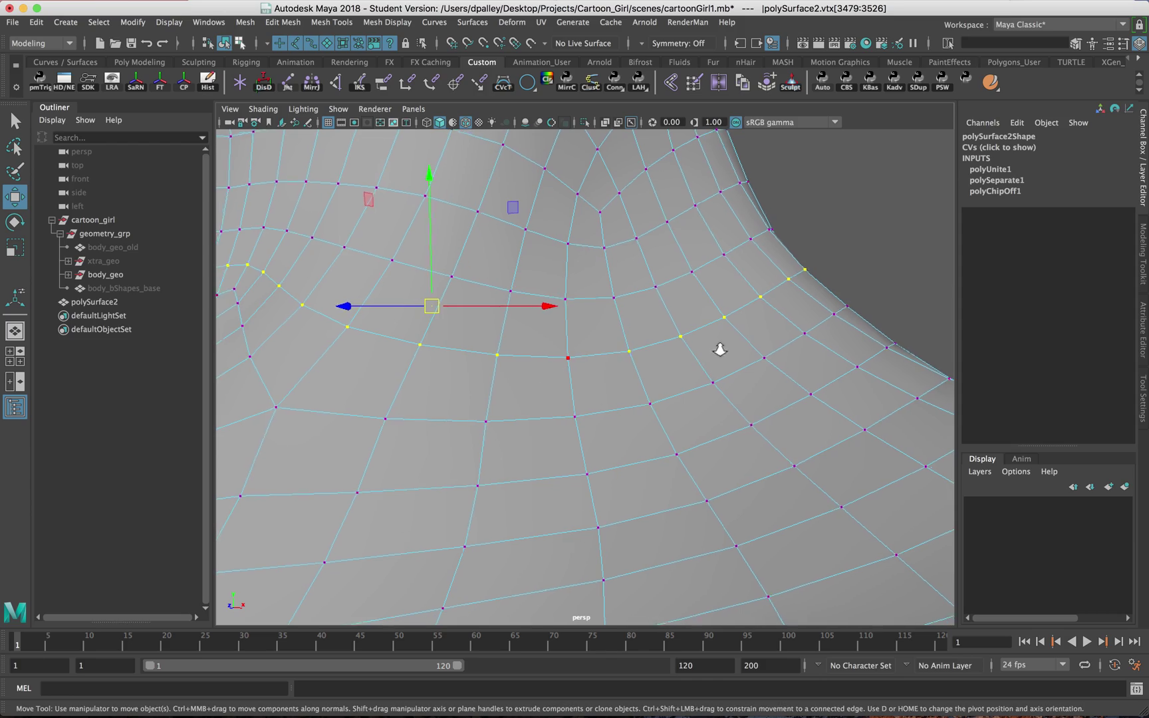
- Examine the selected vertex loop around the neck to check that it follows the entire seam
{"action": "right_click_drag", "start_coordinate": [719, 348], "coordinate": [558, 349], "text": "alt"}
{"action": "left_click_drag", "start_coordinate": [665, 339], "coordinate": [562, 374], "text": "alt"}
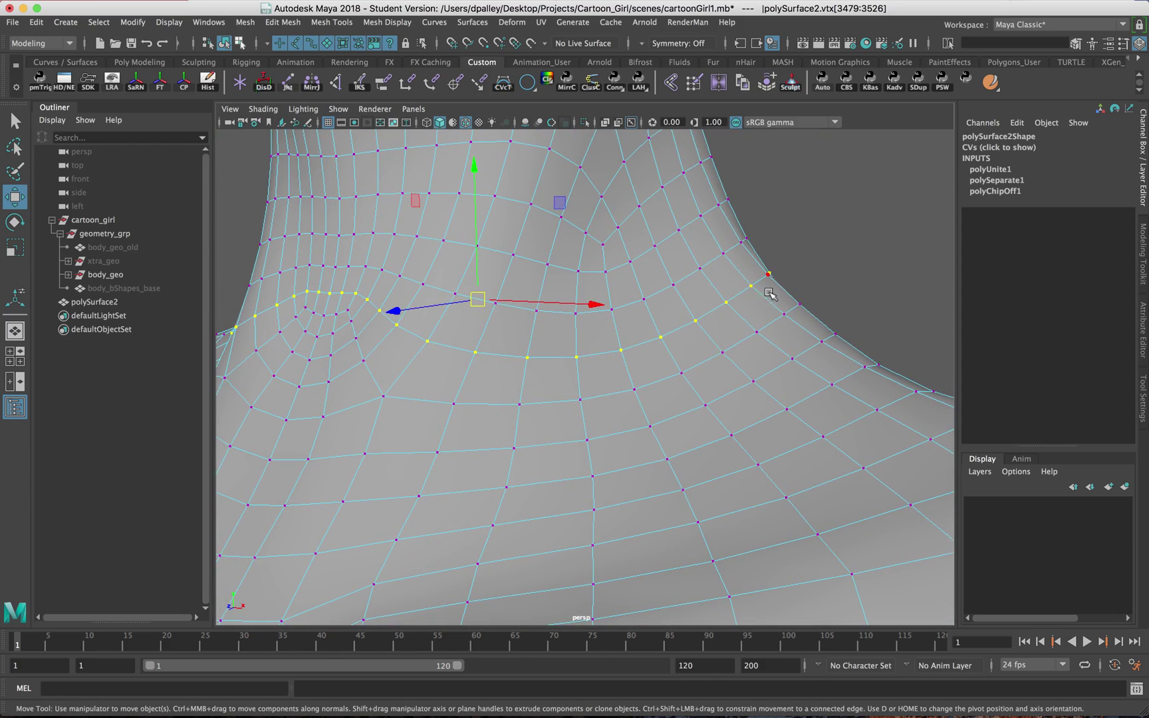
{"action": "right_click_drag", "start_coordinate": [559, 403], "coordinate": [747, 392], "text": "alt"}
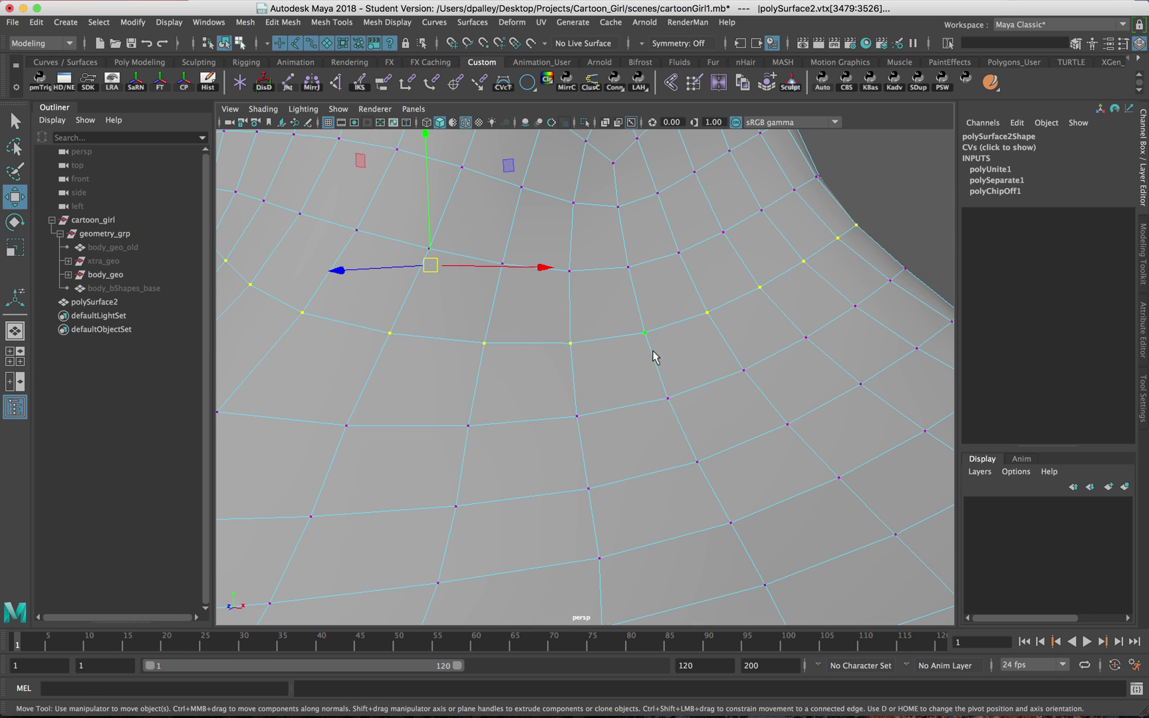
{"action": "right_click_drag", "start_coordinate": [667, 358], "coordinate": [467, 351], "text": "alt"}
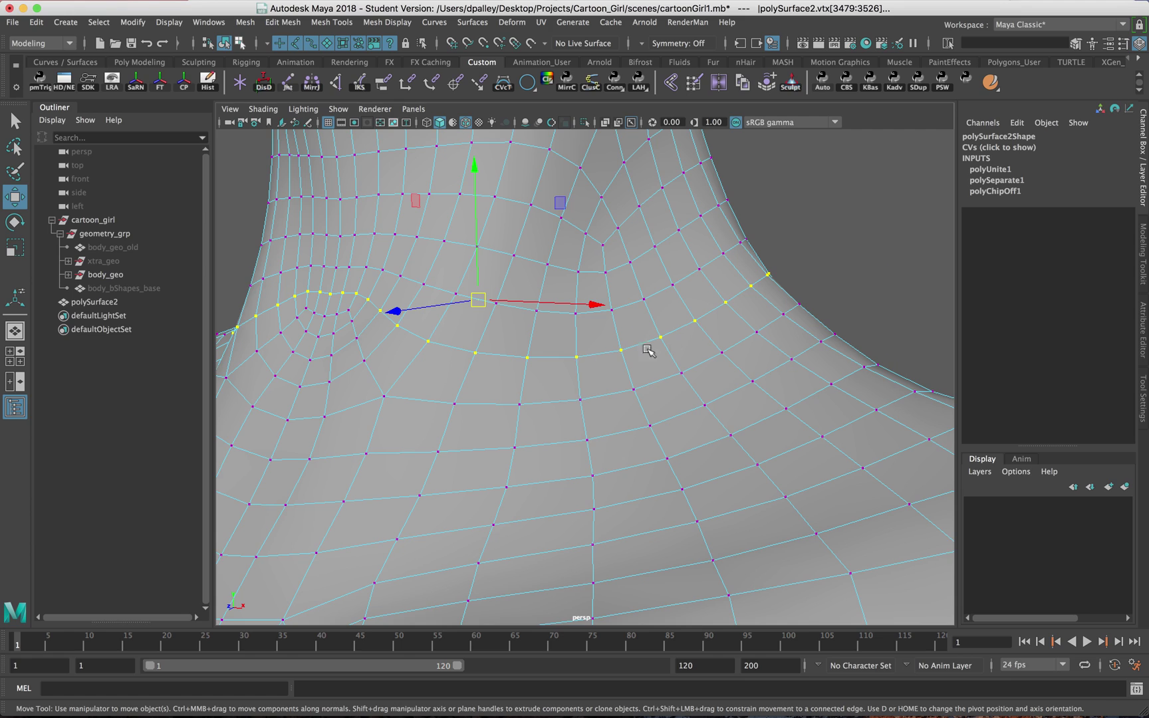
{"action": "right_click_drag", "start_coordinate": [675, 350], "coordinate": [485, 344], "text": "alt"}
{"action": "left_click_drag", "start_coordinate": [486, 345], "coordinate": [558, 338], "text": "alt"}
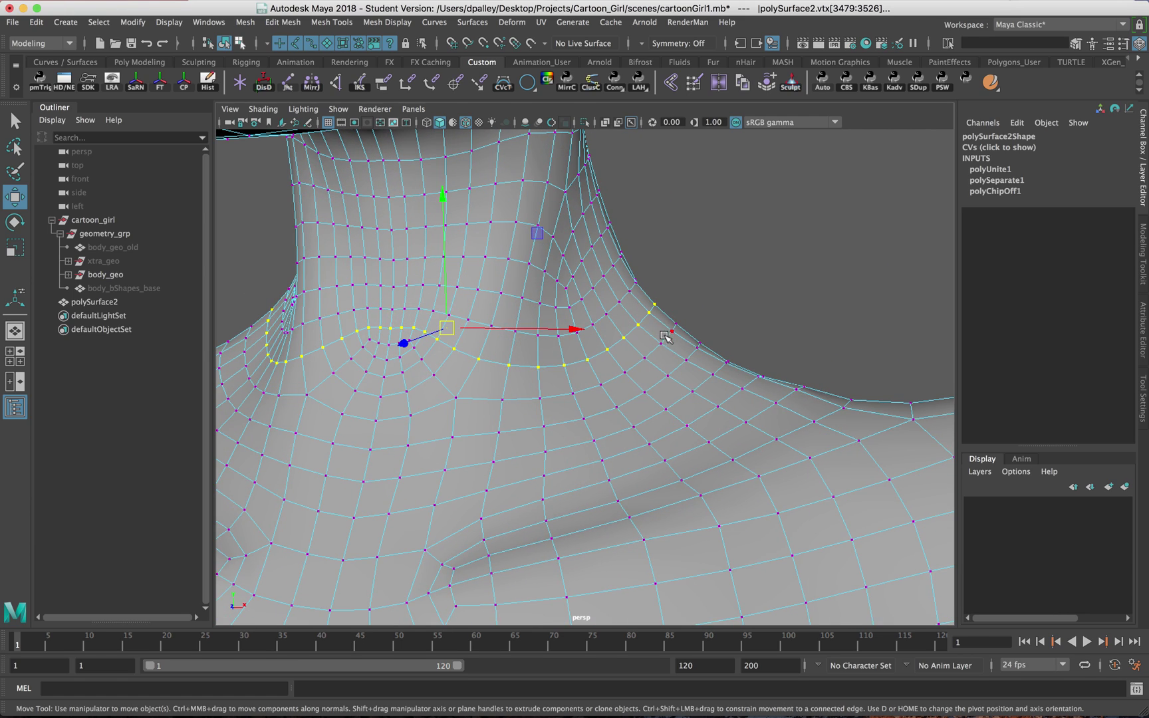
{"action": "right_click_drag", "start_coordinate": [595, 359], "coordinate": [456, 353], "text": "alt"}
{"action": "left_click_drag", "start_coordinate": [456, 353], "coordinate": [393, 336], "text": "alt"}
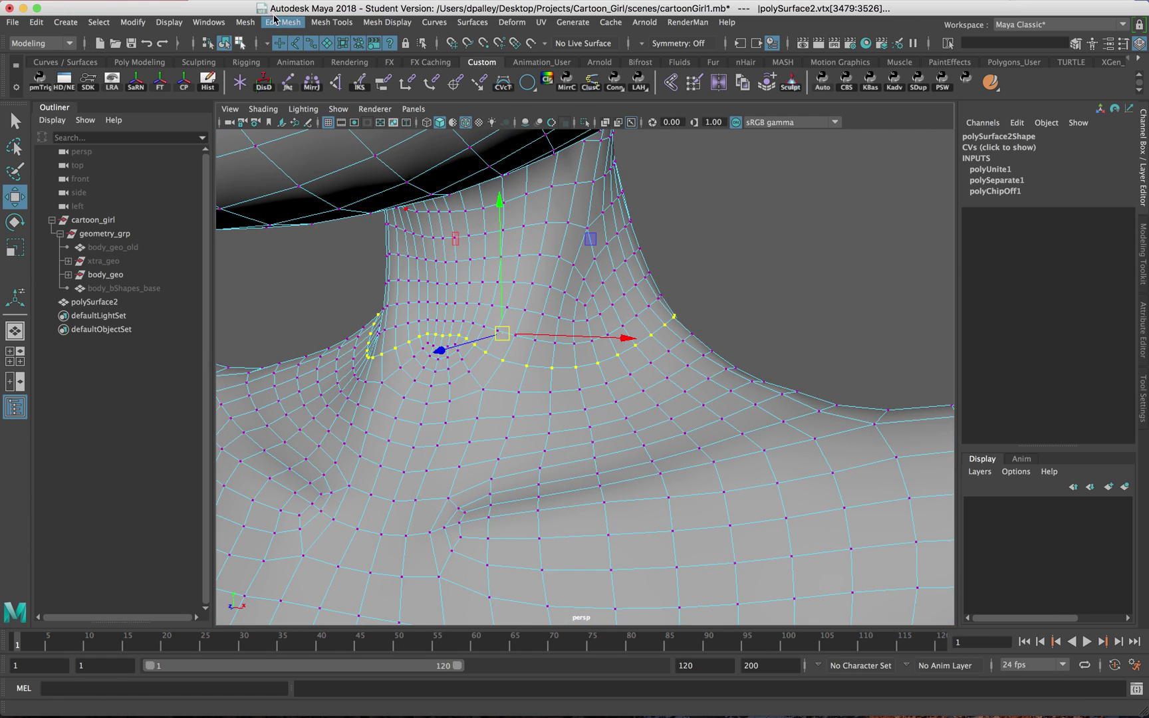
- Merge the selected neck seam vertices with a threshold of 0.0100, keeping the always-merge-for-two-vertices option enabled
{"action": "left_click", "coordinate": [348, 23]}
{"action": "mouse_move", "coordinate": [405, 24]}
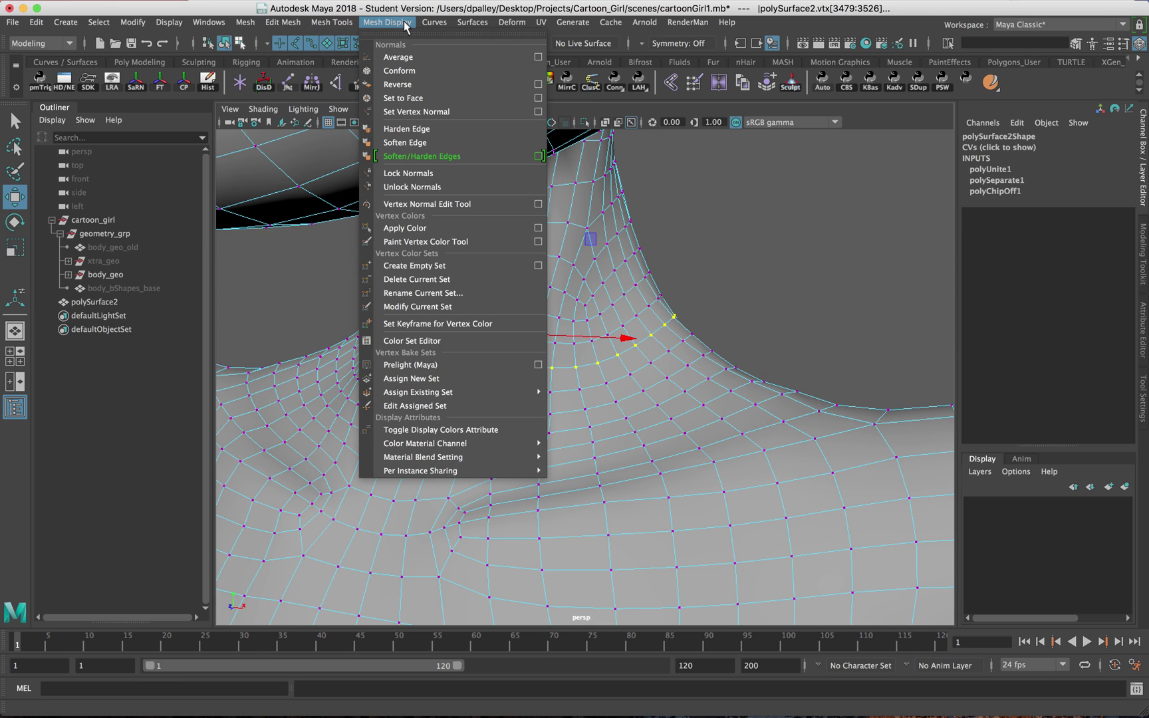
{"action": "mouse_move", "coordinate": [283, 23]}
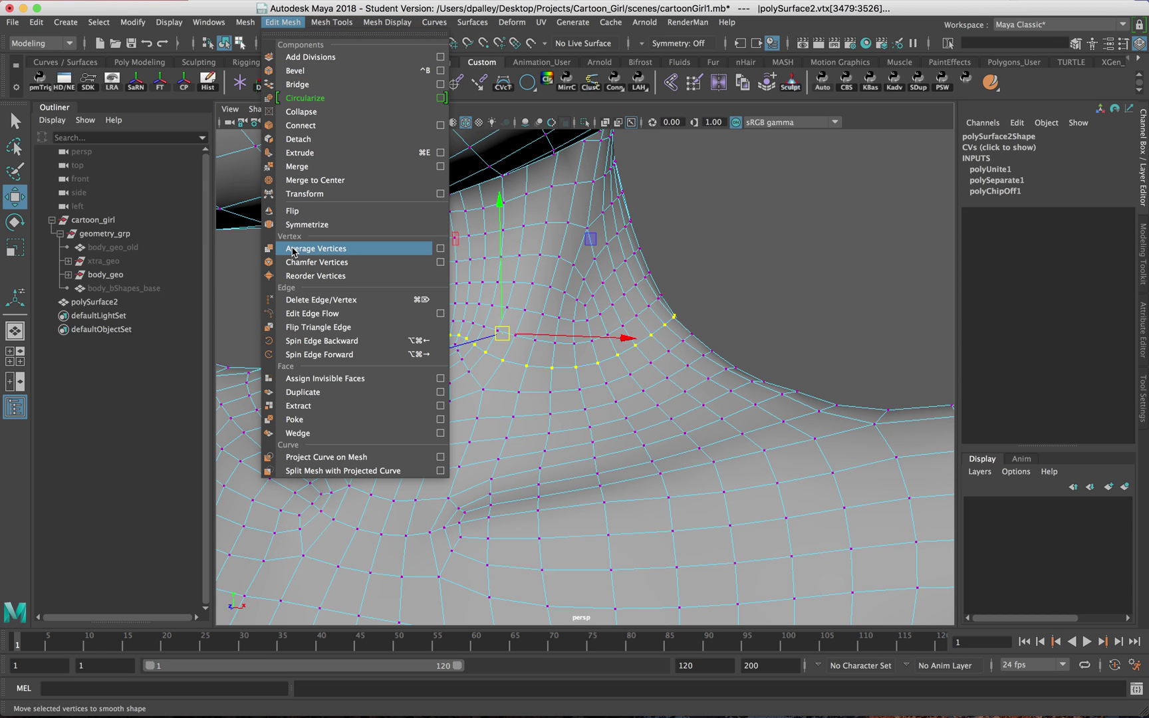
{"action": "left_click", "coordinate": [440, 167]}
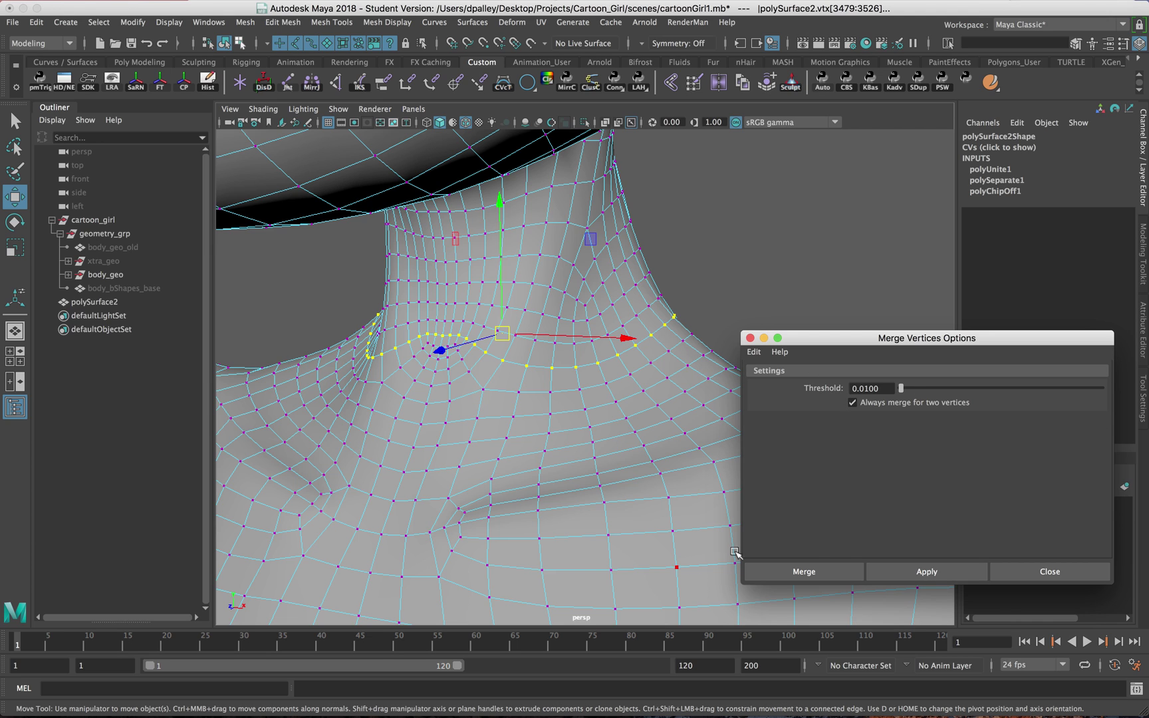
{"action": "left_click", "coordinate": [835, 564]}
- Try moving one vertex on the merged neck seam, and undo the move
{"action": "left_click_drag", "start_coordinate": [656, 386], "coordinate": [606, 429], "text": "alt"}
{"action": "left_click", "coordinate": [627, 356]}
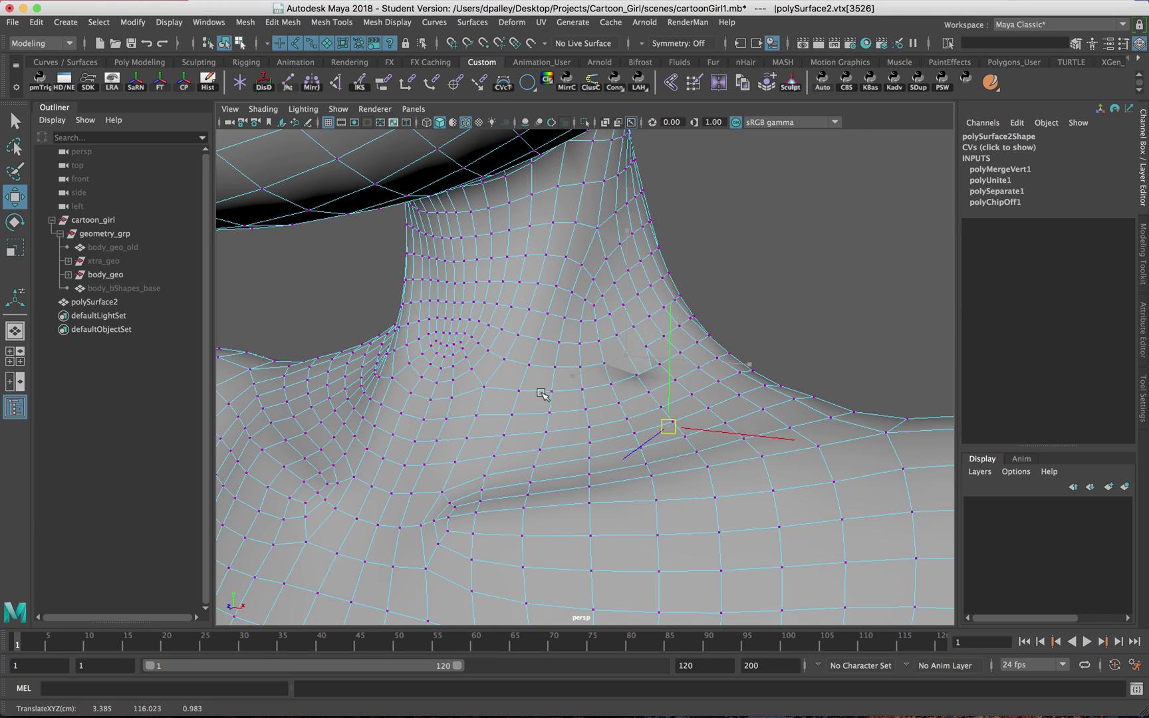
{"action": "key", "text": "ctrl+z"}
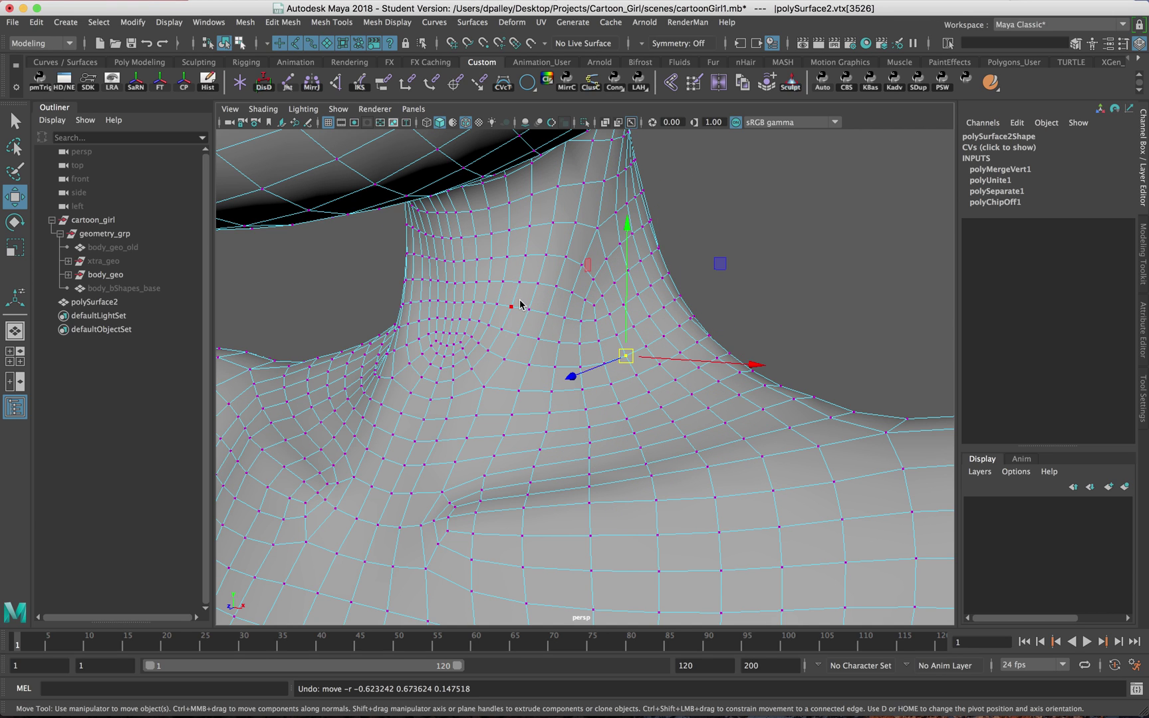
- Return the combined mesh to object selection, view the merged neck area, and clear the selection
{"action": "right_click_drag", "start_coordinate": [517, 306], "coordinate": [576, 285]}
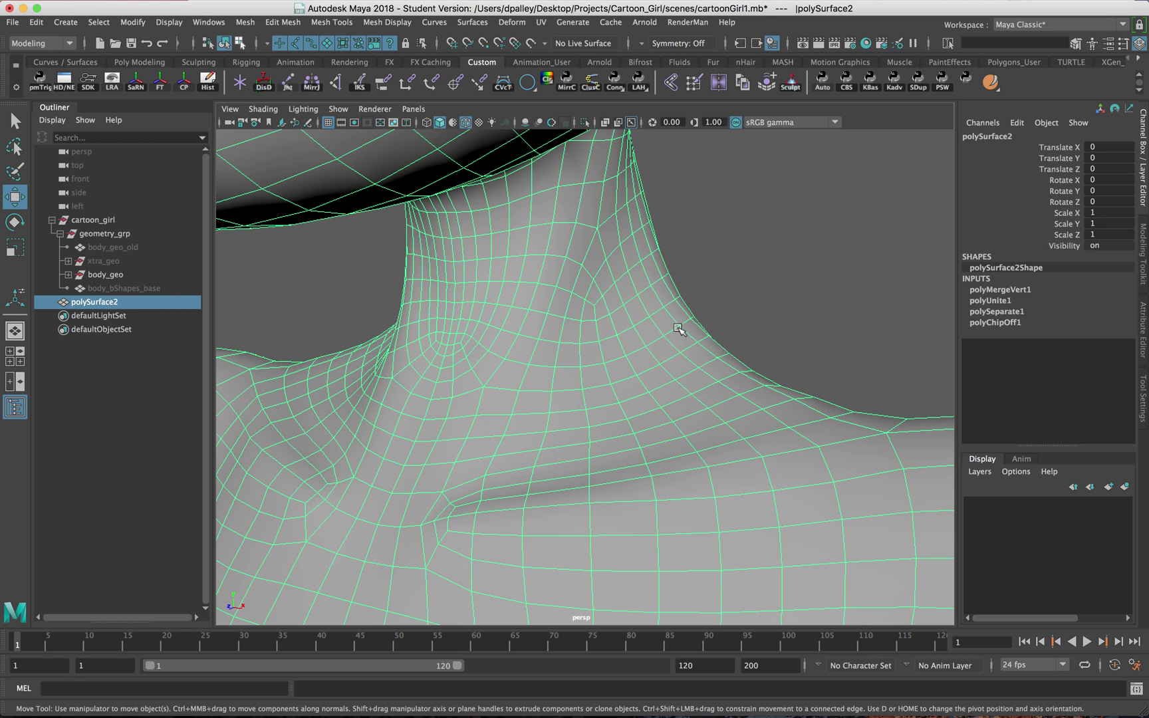
{"action": "right_click_drag", "start_coordinate": [604, 361], "coordinate": [556, 359], "text": "alt"}
{"action": "left_click_drag", "start_coordinate": [558, 360], "coordinate": [587, 361], "text": "alt"}
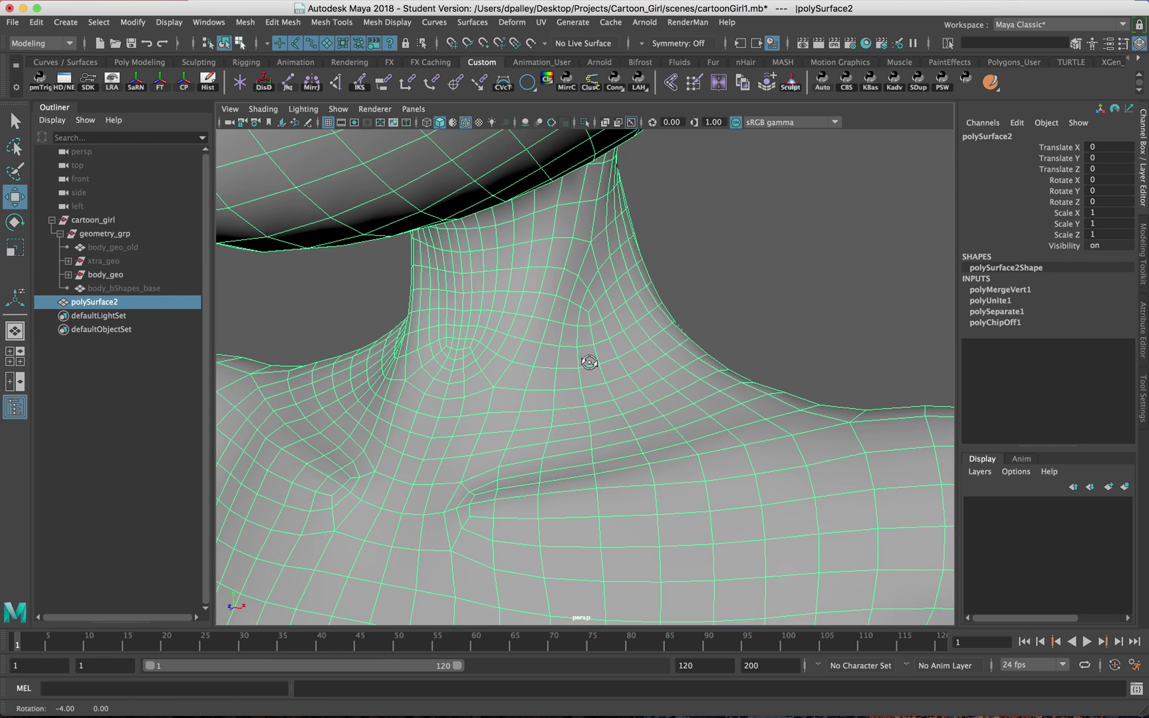
{"action": "left_click", "coordinate": [766, 322]}
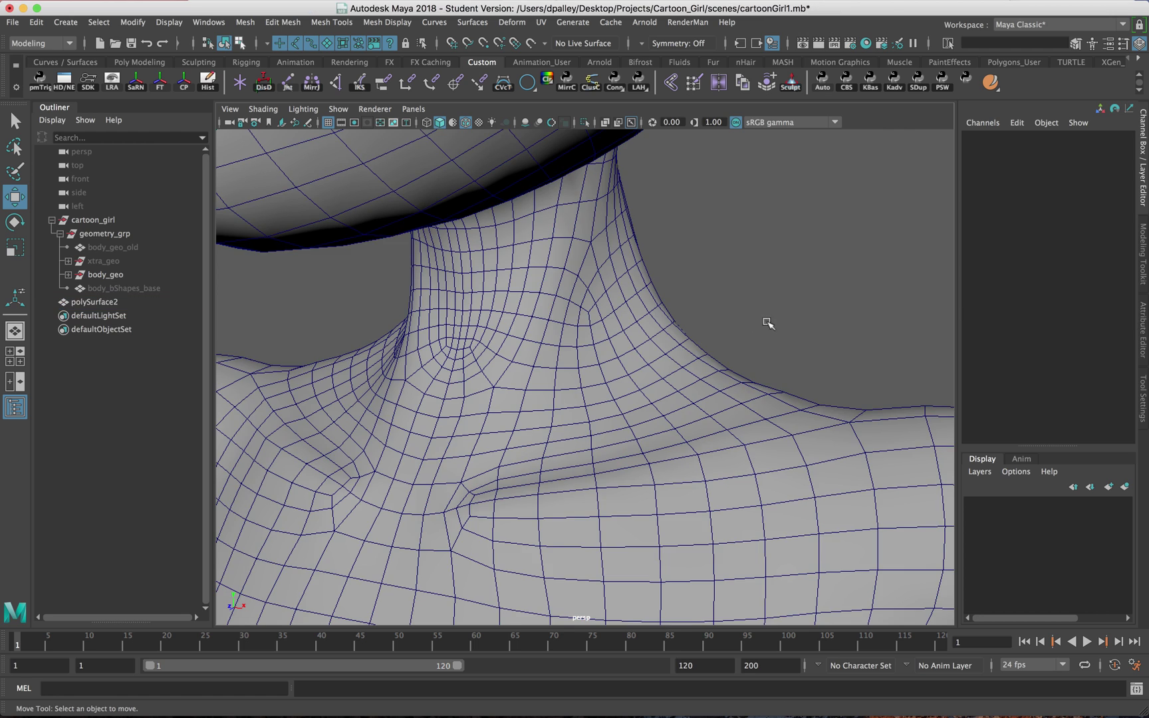
- Preview the combined mesh with smoothing, check the neck, and return it to the unsmoothed display
{"action": "left_click", "coordinate": [657, 342]}
{"action": "key", "text": "3"}
{"action": "left_click", "coordinate": [573, 365]}
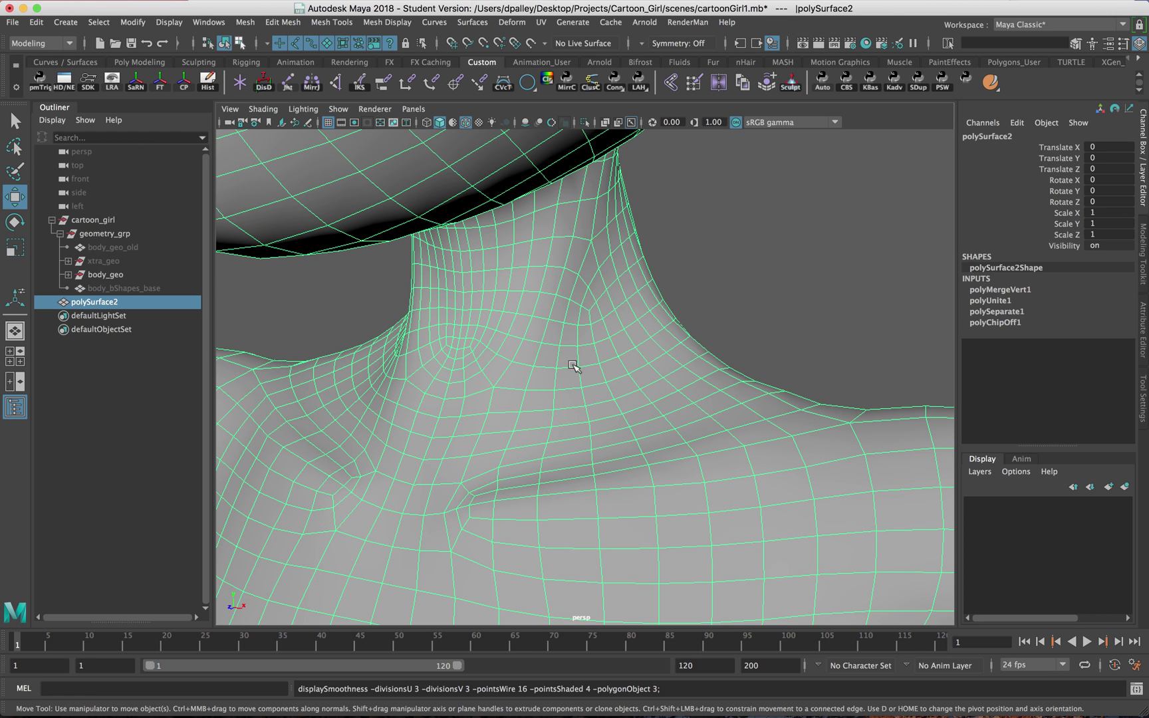
{"action": "left_click_drag", "start_coordinate": [589, 359], "coordinate": [595, 359], "text": "alt"}
{"action": "left_click", "coordinate": [759, 305]}
{"action": "left_click_drag", "start_coordinate": [673, 351], "coordinate": [523, 341], "text": "alt"}
{"action": "left_click", "coordinate": [578, 350]}
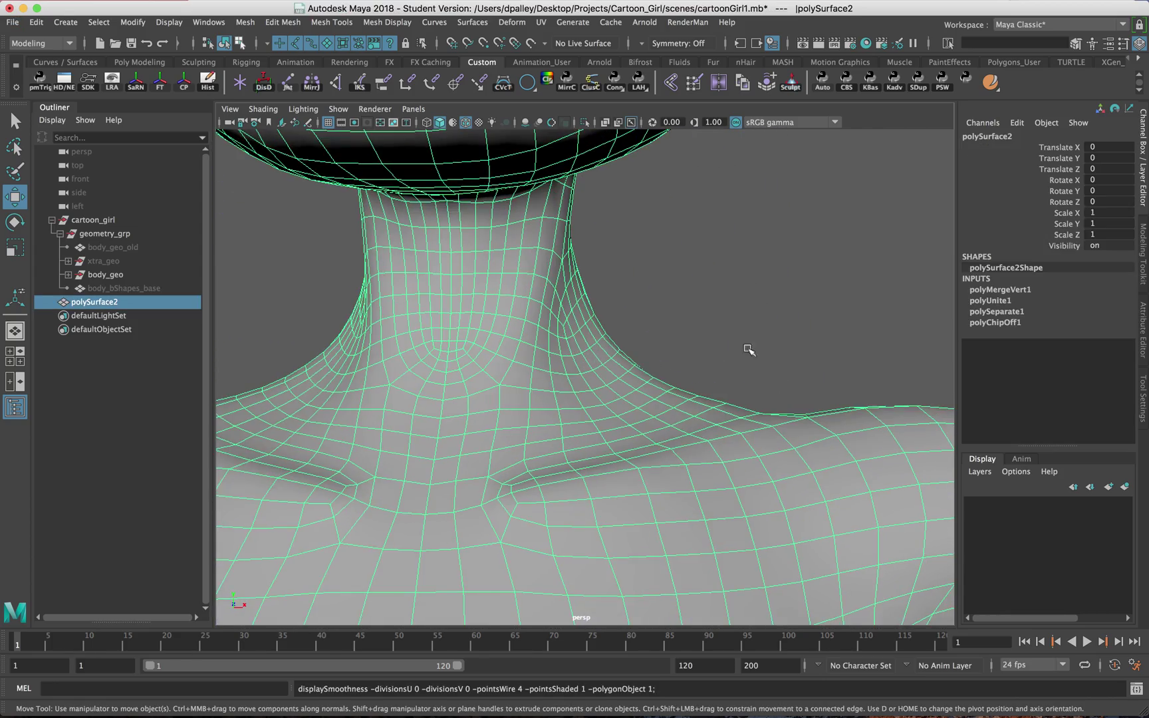
- Select a forehead vertex on the separate duplicate head and expand its CV list to check the vertex number
{"action": "left_click", "coordinate": [798, 344]}
{"action": "left_click_drag", "start_coordinate": [798, 343], "coordinate": [672, 341], "text": "alt"}
{"action": "right_click_drag", "start_coordinate": [671, 340], "coordinate": [467, 323], "text": "alt"}
{"action": "middle_click_drag", "start_coordinate": [864, 325], "coordinate": [443, 341], "text": "alt"}
{"action": "right_click_drag", "start_coordinate": [585, 352], "coordinate": [526, 356], "text": "alt"}
{"action": "mouse_move", "coordinate": [527, 356]}
{"action": "left_mouse_down", "text": "alt"}
{"action": "mouse_move", "coordinate": [442, 363]}
{"action": "mouse_move", "coordinate": [535, 368]}
{"action": "left_mouse_up", "text": "alt"}
{"action": "middle_click_drag", "start_coordinate": [519, 376], "coordinate": [467, 403], "text": "alt"}
{"action": "right_click_drag", "start_coordinate": [467, 403], "coordinate": [666, 368], "text": "alt"}
{"action": "right_click", "coordinate": [559, 310]}
{"action": "mouse_move", "coordinate": [560, 314]}
{"action": "right_mouse_down"}
{"action": "mouse_move", "coordinate": [519, 309]}
{"action": "mouse_move", "coordinate": [547, 306]}
{"action": "right_mouse_up"}
{"action": "scroll", "coordinate": [787, 433], "scroll_direction": "up", "scroll_amount": 5}
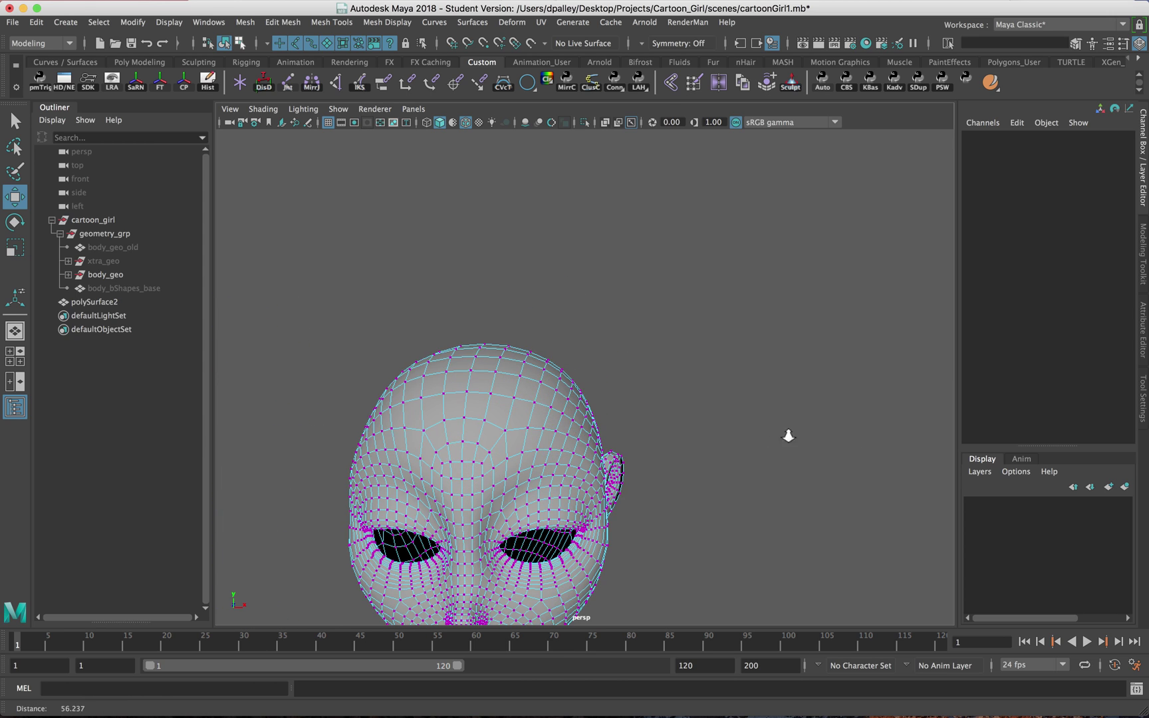
{"action": "scroll", "coordinate": [628, 404], "scroll_direction": "up", "scroll_amount": 3}
{"action": "left_click", "coordinate": [545, 318]}
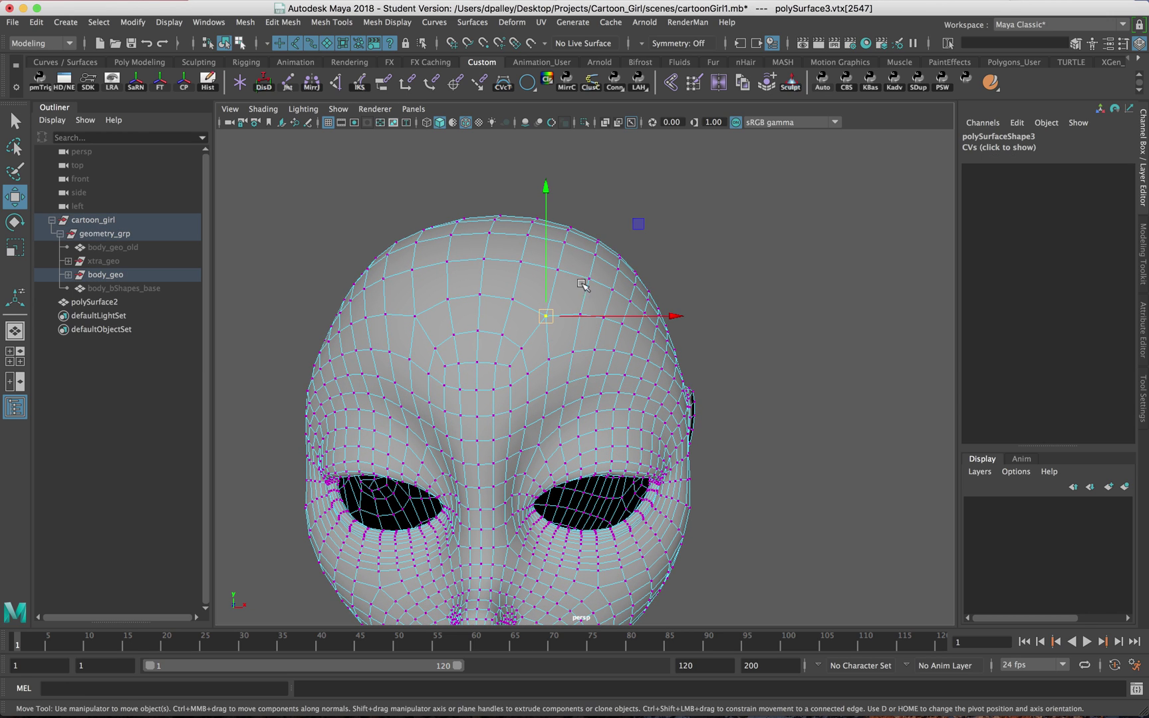
{"action": "left_click", "coordinate": [1016, 148]}
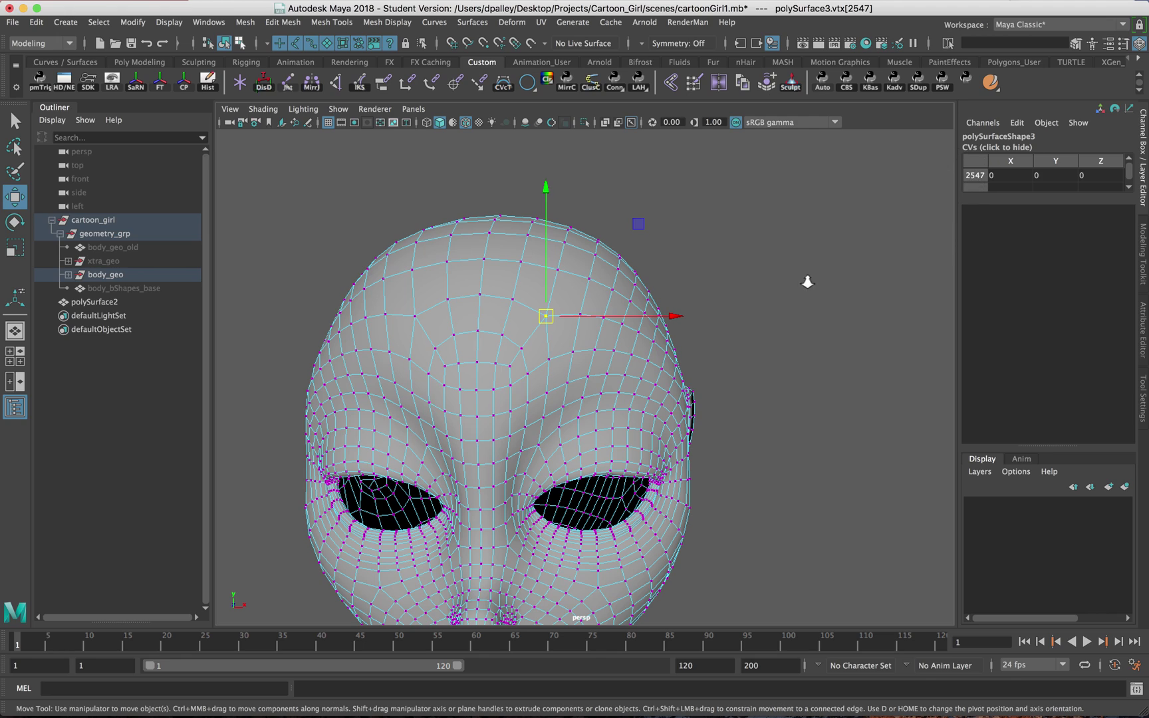
- Select the matching forehead vertex on the combined body mesh and check its vertex number in the CV list
{"action": "right_click_drag", "start_coordinate": [808, 282], "coordinate": [691, 263], "text": "alt"}
{"action": "middle_click_drag", "start_coordinate": [692, 262], "coordinate": [1024, 260], "text": "alt"}
{"action": "middle_click_drag", "start_coordinate": [306, 309], "coordinate": [663, 311], "text": "alt"}
{"action": "left_click", "coordinate": [662, 311]}
{"action": "left_click_drag", "start_coordinate": [662, 311], "coordinate": [629, 314], "text": "alt"}
{"action": "mouse_move", "coordinate": [629, 314]}
{"action": "right_mouse_down", "text": "alt"}
{"action": "mouse_move", "coordinate": [726, 333]}
{"action": "mouse_move", "coordinate": [615, 313]}
{"action": "right_mouse_up", "text": "alt"}
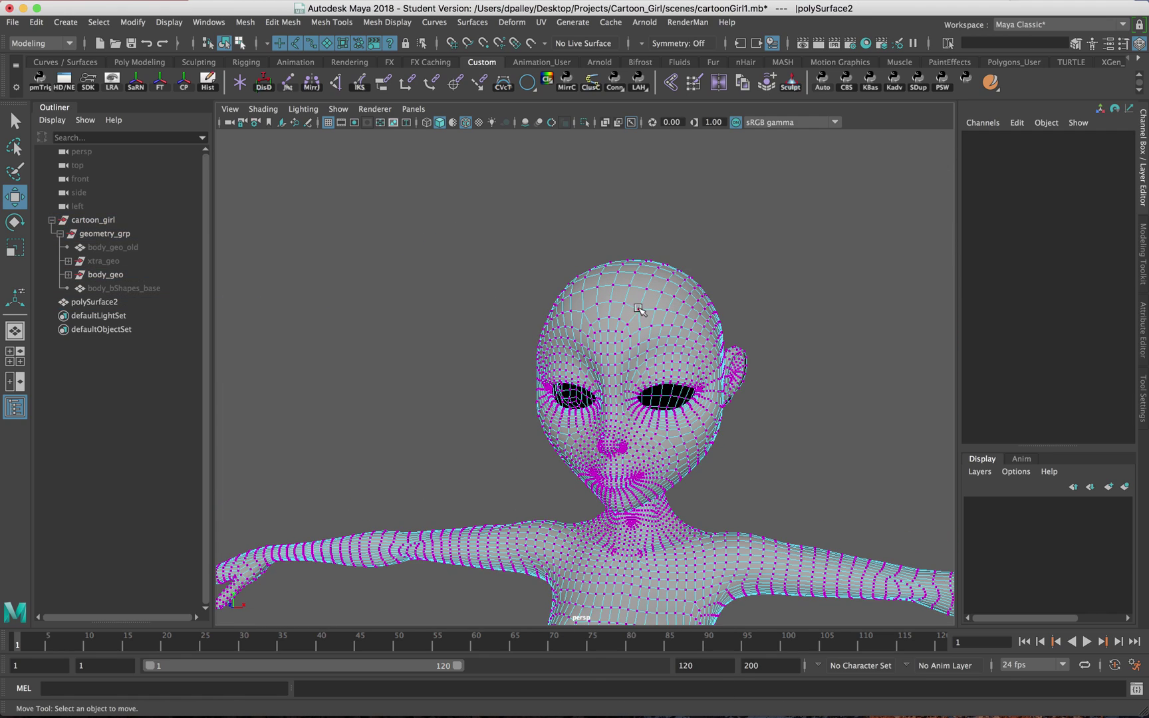
{"action": "left_click", "coordinate": [639, 309]}
{"action": "left_click", "coordinate": [990, 148]}
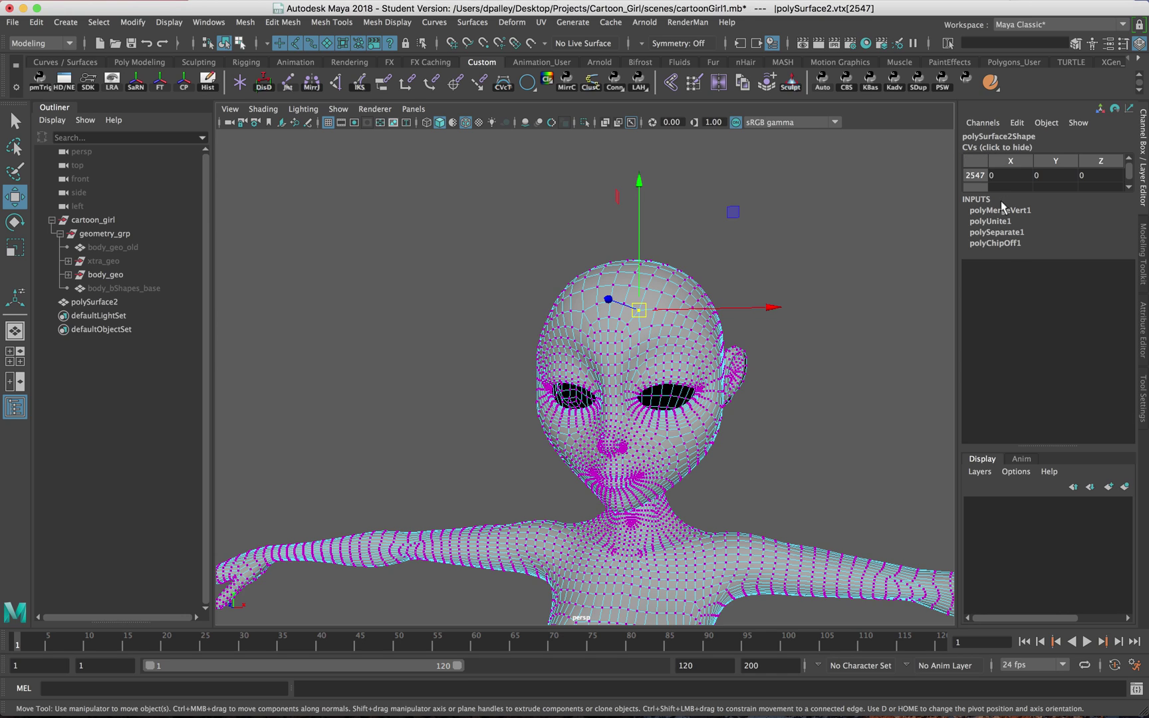
- Duplicate the separate head and move the copy along X to a Translate X of about 130.077
{"action": "scroll", "coordinate": [778, 324], "scroll_direction": "down", "scroll_amount": 5}
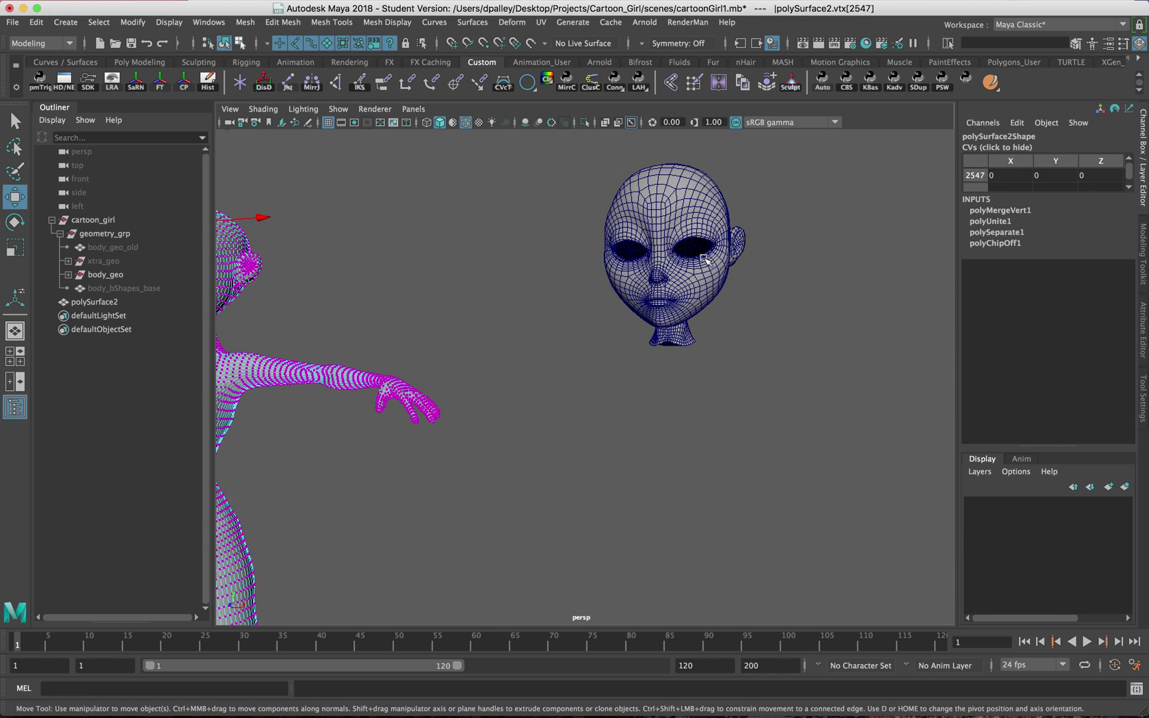
{"action": "left_click", "coordinate": [718, 267]}
{"action": "right_click_drag", "start_coordinate": [691, 285], "coordinate": [577, 282], "text": "alt"}
{"action": "left_click_drag", "start_coordinate": [577, 282], "coordinate": [603, 306], "text": "alt"}
{"action": "right_click_drag", "start_coordinate": [603, 305], "coordinate": [695, 302], "text": "alt"}
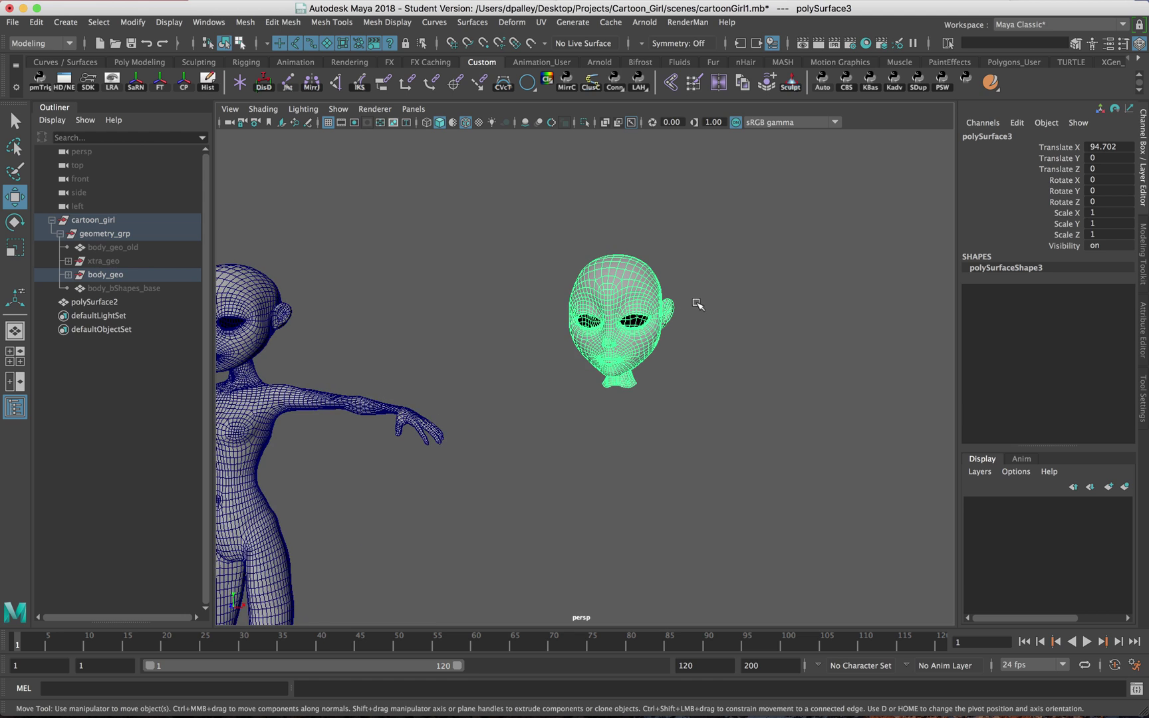
{"action": "middle_click_drag", "start_coordinate": [695, 303], "coordinate": [576, 303], "text": "alt"}
{"action": "key", "text": "super+d"}
{"action": "scroll", "coordinate": [631, 386], "scroll_direction": "down", "scroll_amount": 5}
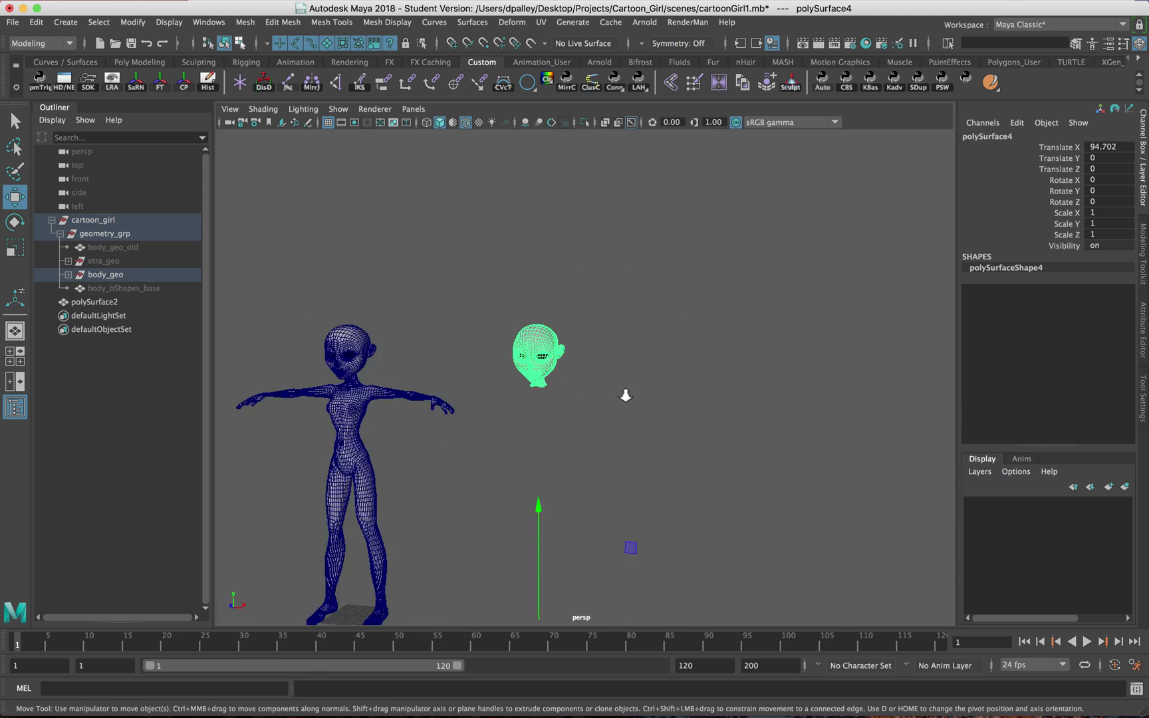
{"action": "left_click_drag", "start_coordinate": [595, 582], "coordinate": [695, 587]}
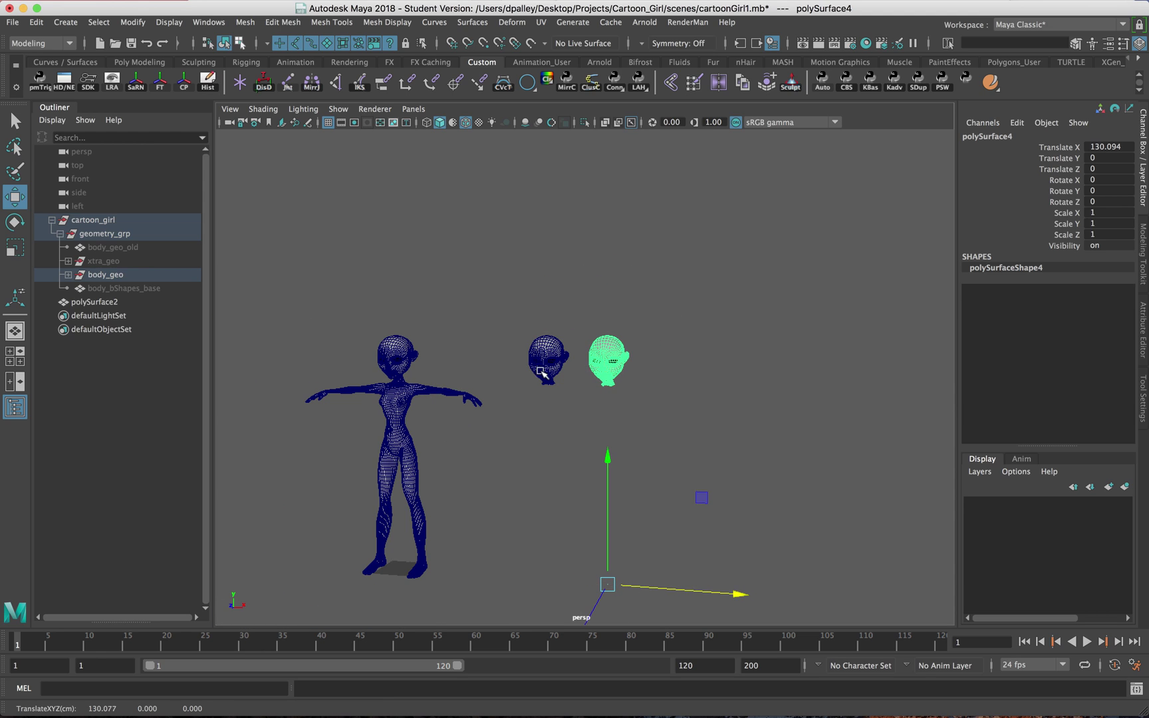
- Select the original separate head and its side copy in turn and inspect them from several angles
{"action": "scroll", "coordinate": [526, 372], "scroll_direction": "up", "scroll_amount": 3}
{"action": "left_click", "coordinate": [523, 353]}
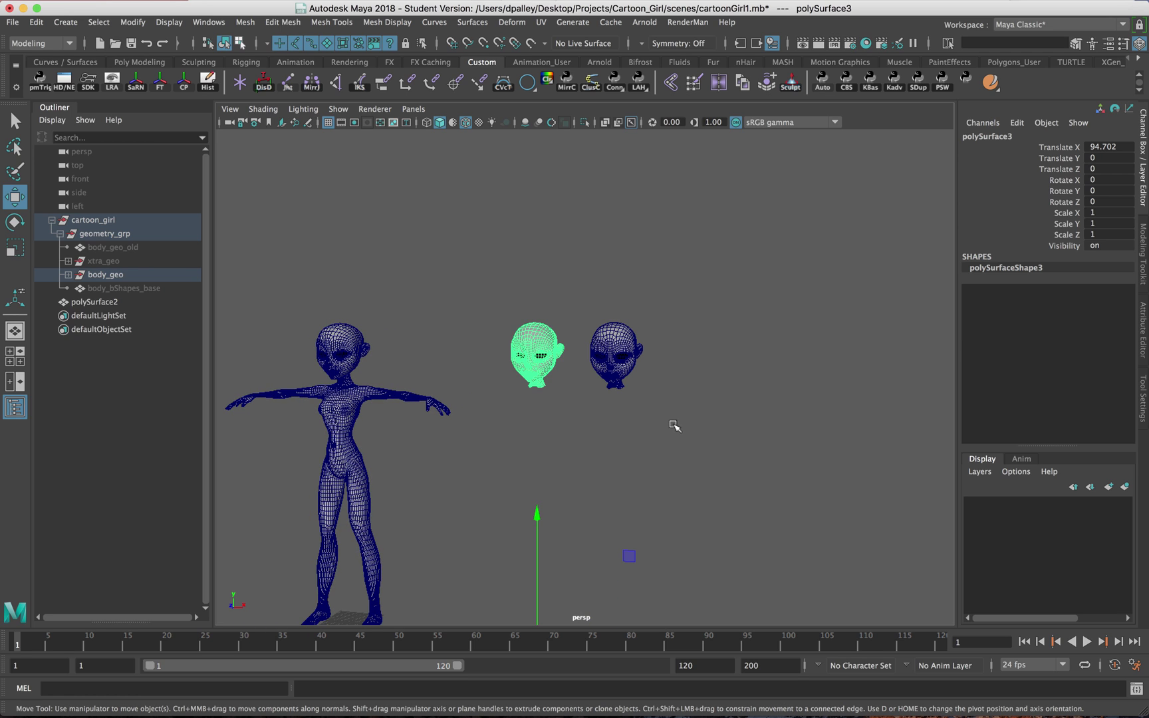
{"action": "left_click", "coordinate": [597, 363]}
{"action": "scroll", "coordinate": [705, 354], "scroll_direction": "up", "scroll_amount": 3}
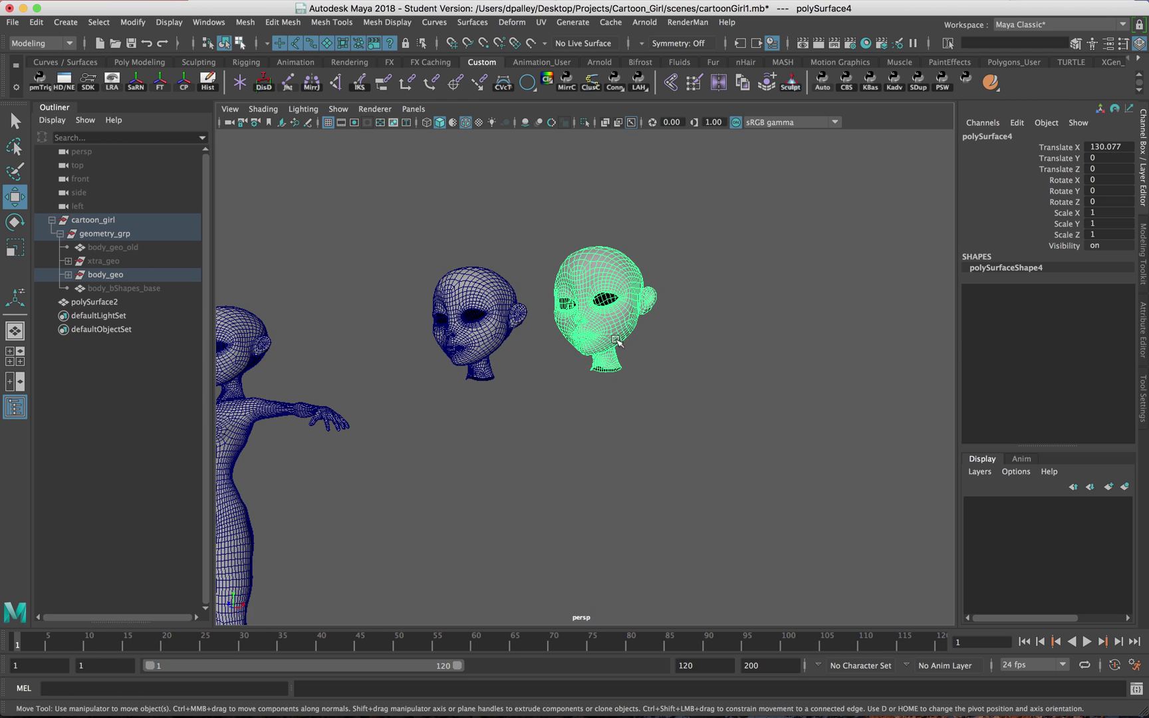
{"action": "scroll", "coordinate": [617, 341], "scroll_direction": "down", "scroll_amount": 4}
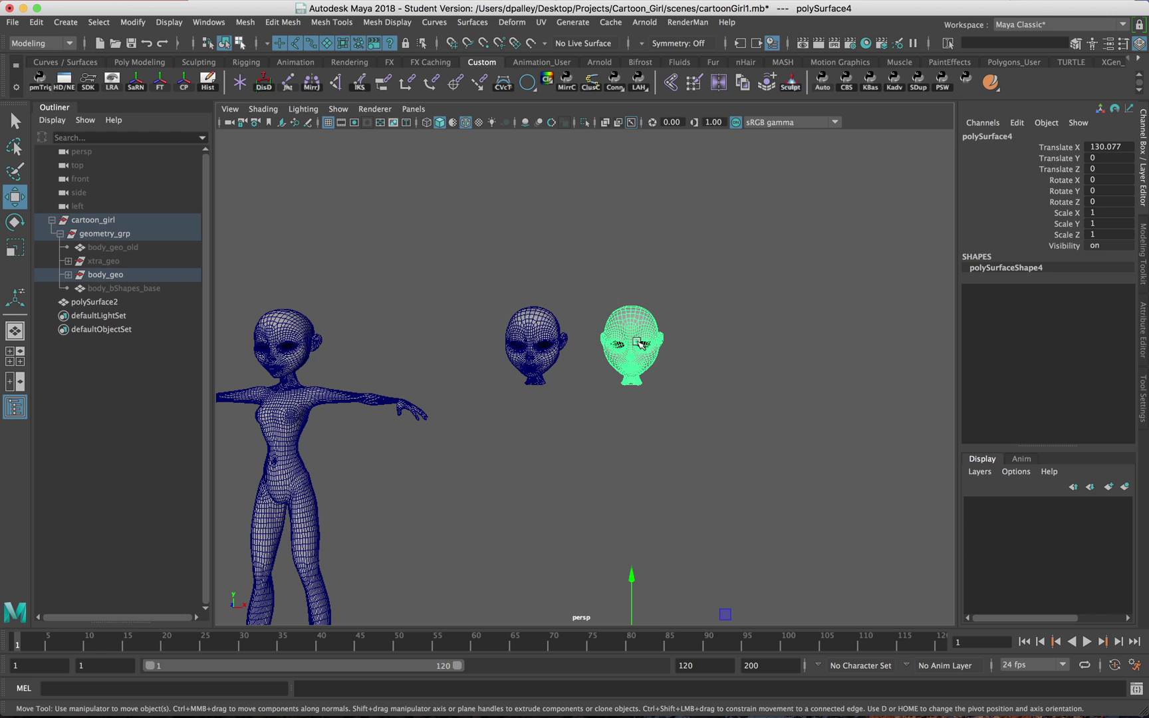
{"action": "mouse_move", "coordinate": [647, 339]}
{"action": "left_mouse_down", "text": "alt"}
{"action": "mouse_move", "coordinate": [659, 361]}
{"action": "mouse_move", "coordinate": [650, 353]}
{"action": "left_mouse_up", "text": "alt"}
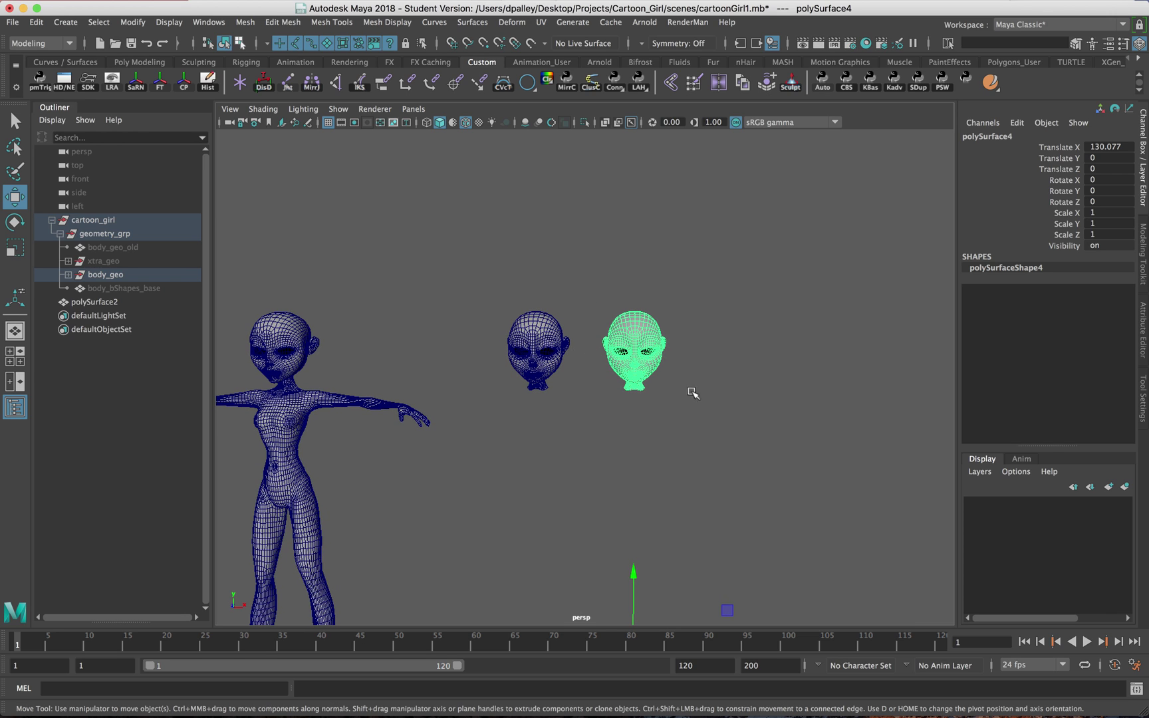
- Duplicate the original separate head and raise the copy above it to a Translate Y of about 33.234
{"action": "left_click", "coordinate": [530, 359]}
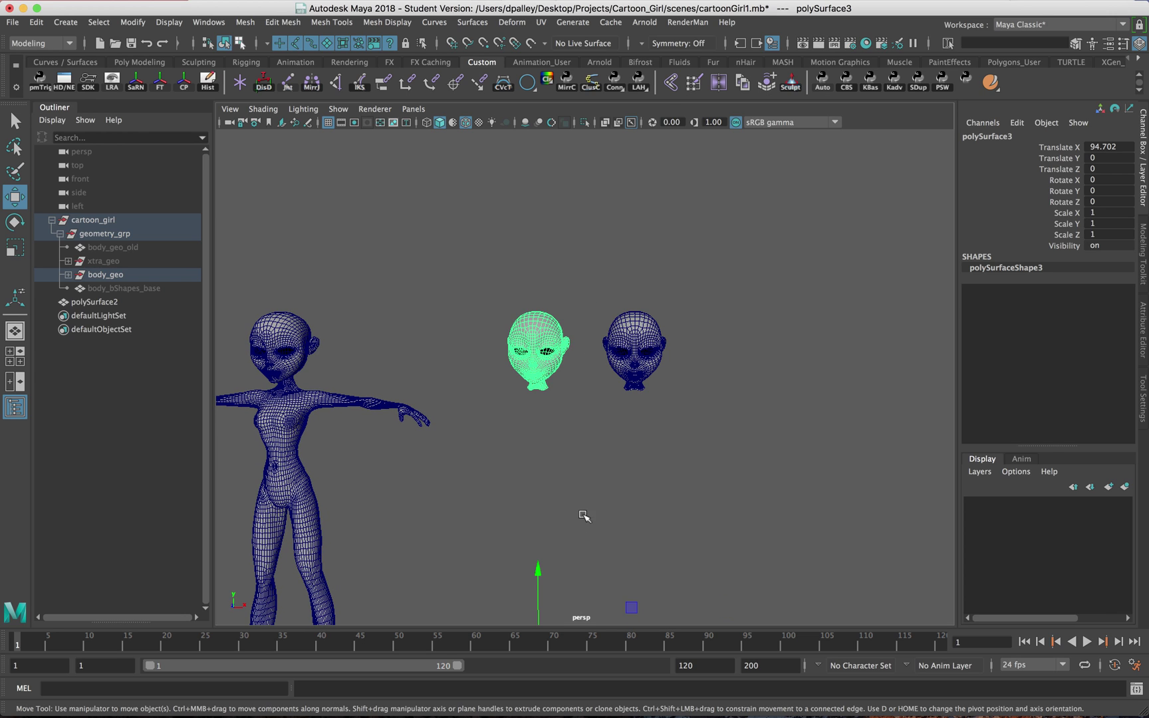
{"action": "scroll", "coordinate": [584, 517], "scroll_direction": "down", "scroll_amount": 1}
{"action": "key", "text": "ctrl+d"}
{"action": "left_click_drag", "start_coordinate": [546, 532], "coordinate": [562, 456]}
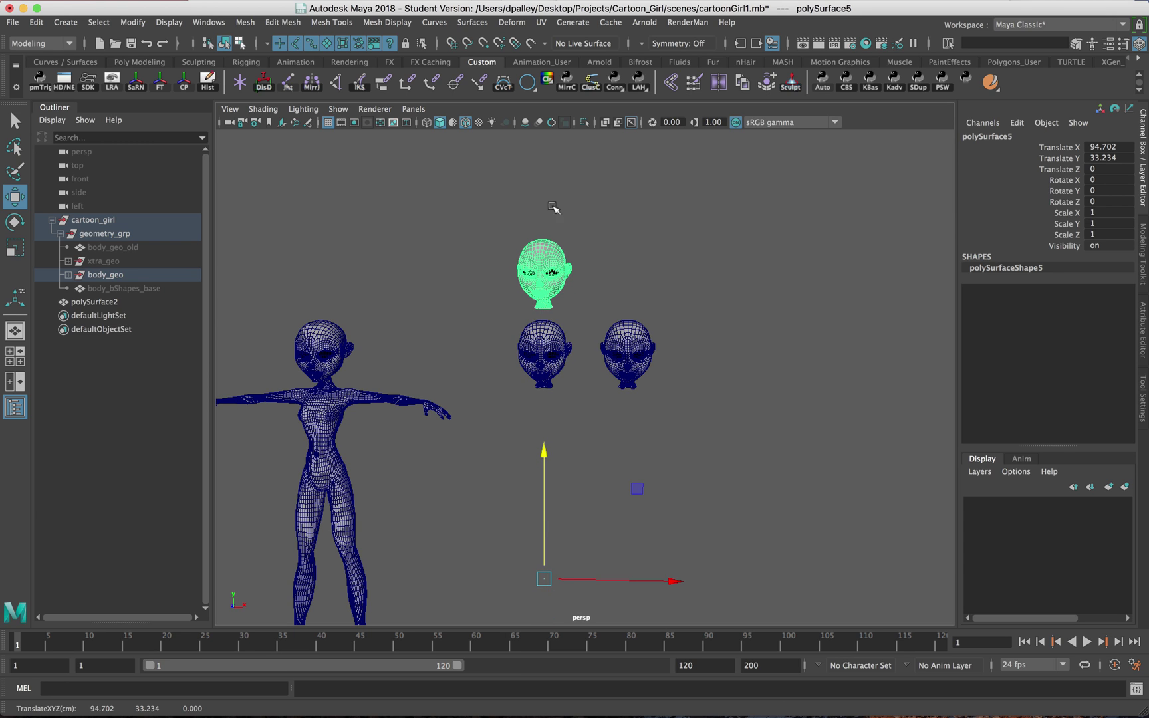
- Select the side and upper head copies together, adding the original separate head last
{"action": "left_click", "coordinate": [566, 357]}
{"action": "left_click_drag", "start_coordinate": [534, 359], "coordinate": [738, 367], "text": "alt"}
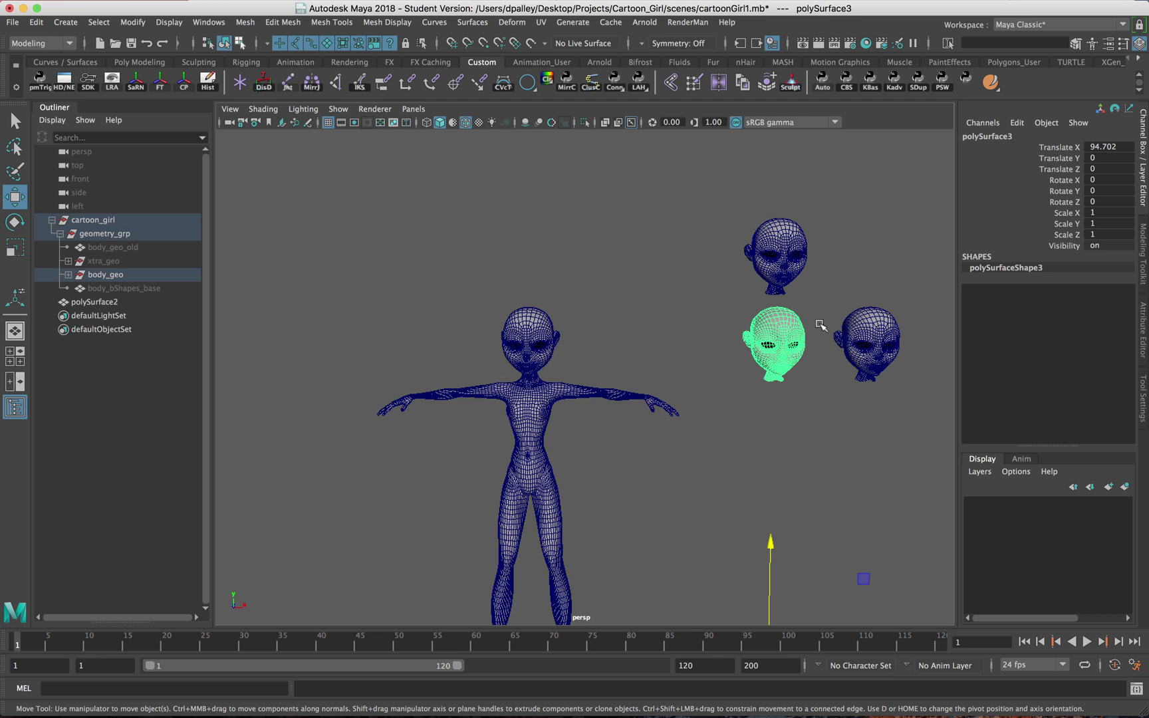
{"action": "left_click", "coordinate": [889, 345]}
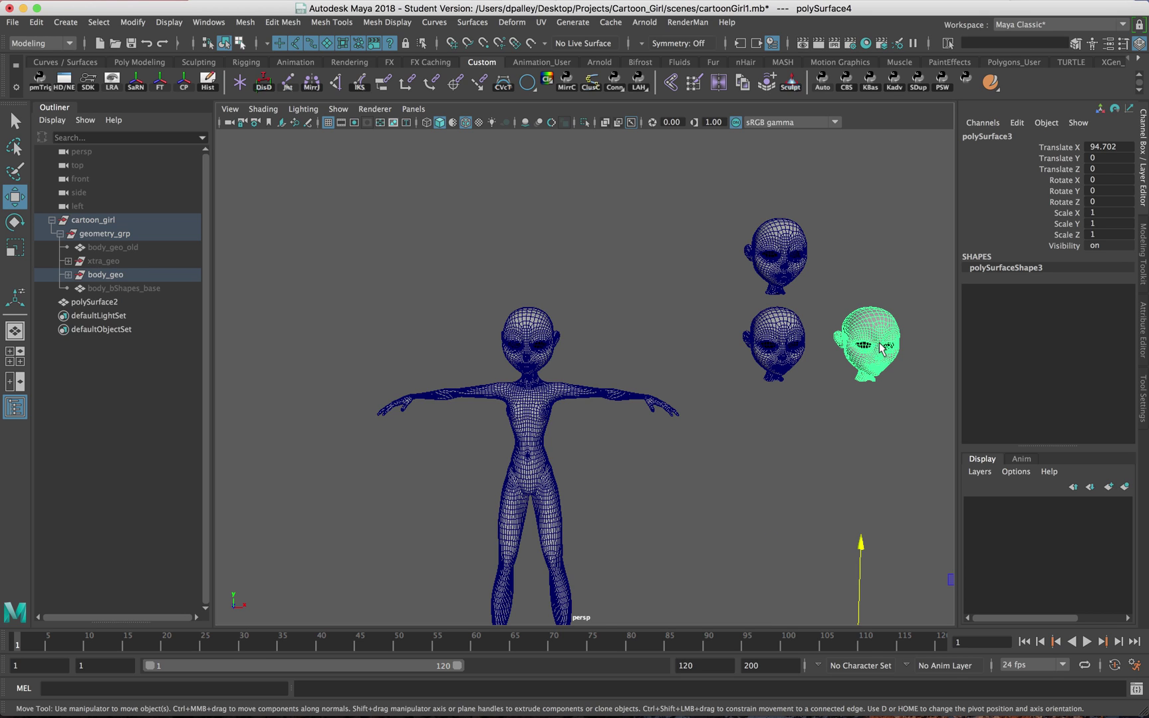
{"action": "left_click", "coordinate": [800, 258], "text": "shift"}
{"action": "left_click", "coordinate": [775, 358], "text": "shift"}
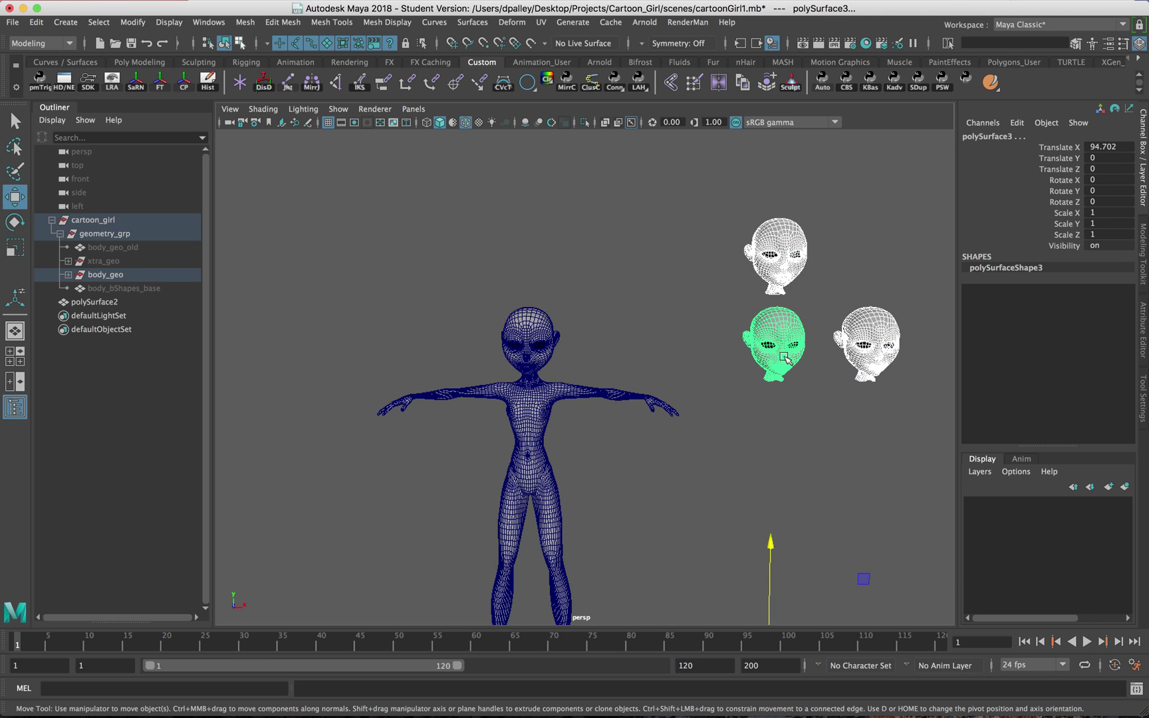
- Select the original separate head together with the combined body, and compare it with the body's head
{"action": "left_click", "coordinate": [784, 357]}
{"action": "left_click", "coordinate": [556, 349], "text": "shift"}
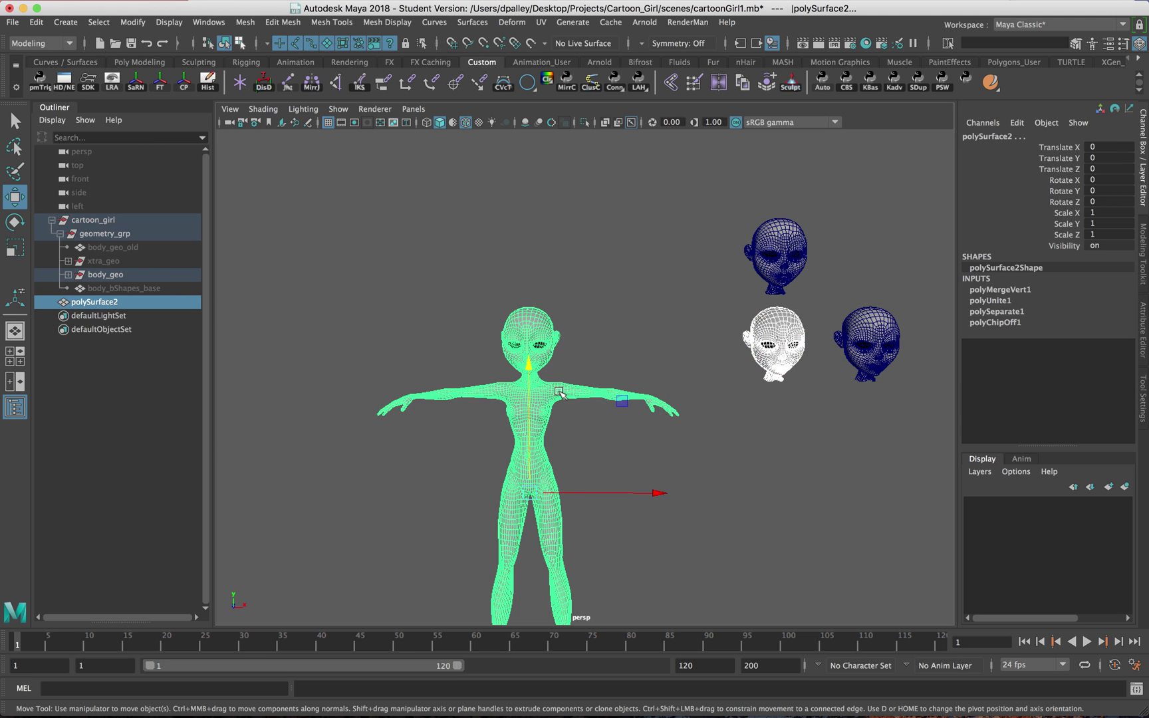
{"action": "right_click_drag", "start_coordinate": [560, 365], "coordinate": [791, 348], "text": "alt"}
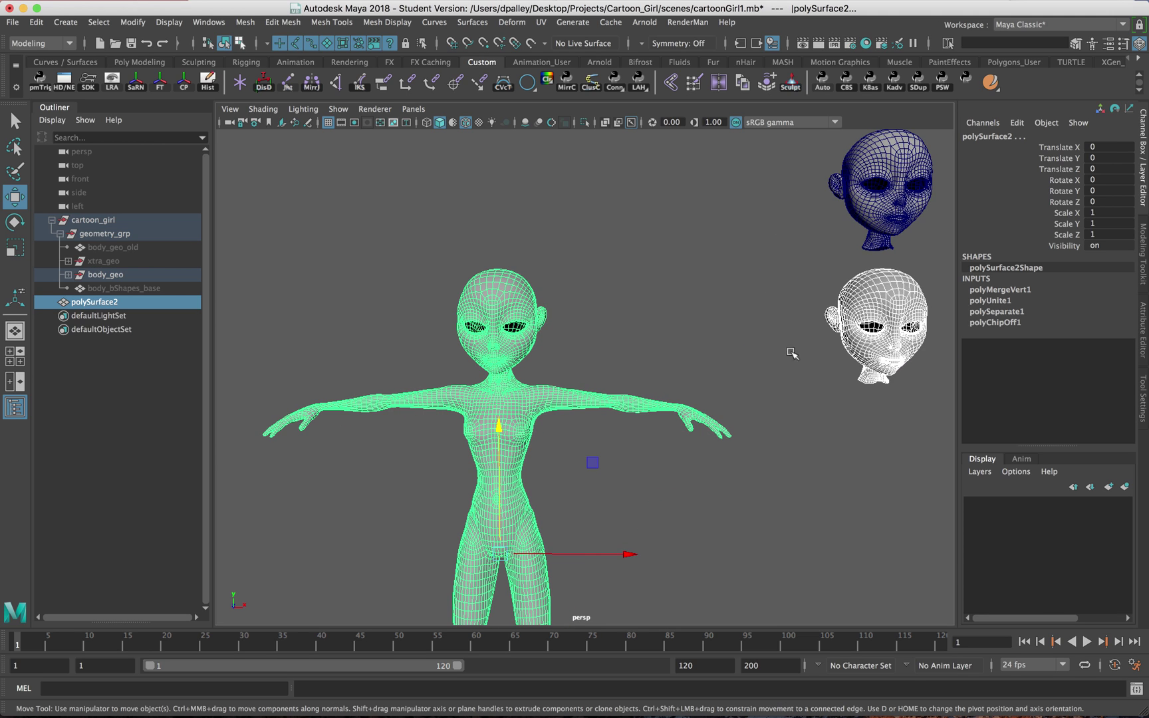
{"action": "left_click", "coordinate": [881, 339]}
{"action": "right_click_drag", "start_coordinate": [888, 340], "coordinate": [822, 352], "text": "alt"}
{"action": "middle_click_drag", "start_coordinate": [806, 356], "coordinate": [731, 366], "text": "alt"}
{"action": "left_click", "coordinate": [456, 384]}
{"action": "left_click_drag", "start_coordinate": [455, 385], "coordinate": [421, 280], "text": "alt"}
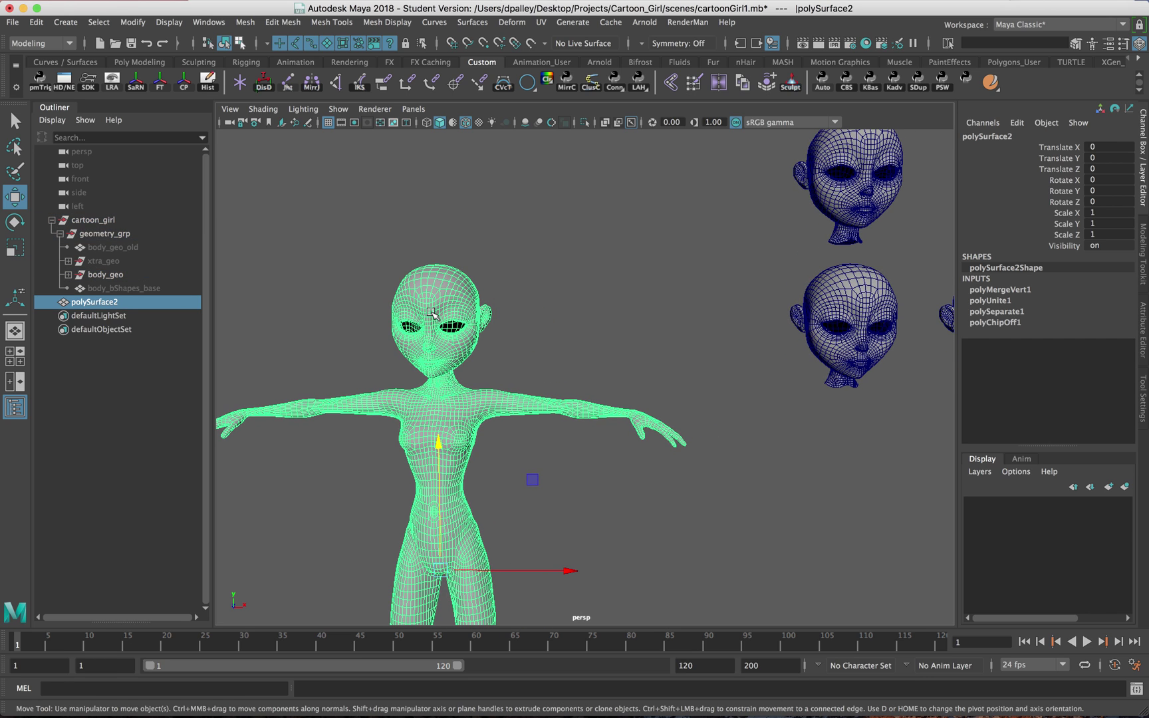
- View all three separate heads, select the side and upper copies together, and reselect only the upper copy
{"action": "scroll", "coordinate": [532, 332], "scroll_direction": "down", "scroll_amount": 2}
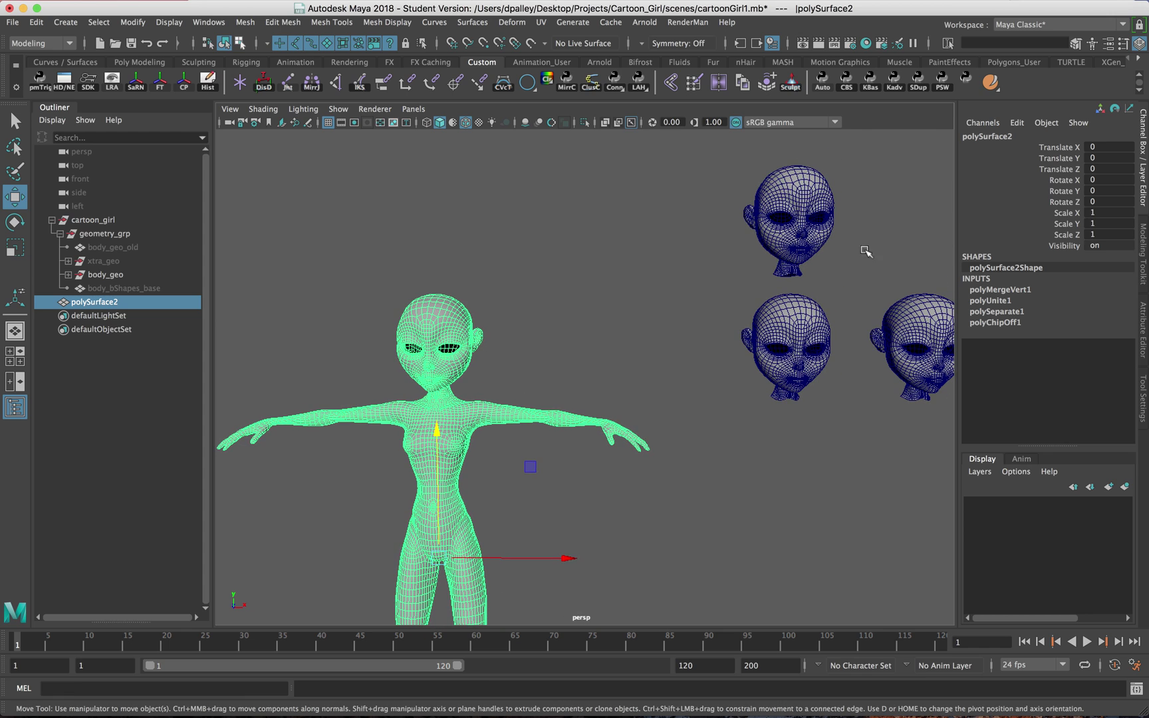
{"action": "scroll", "coordinate": [679, 282], "scroll_direction": "down", "scroll_amount": 1}
{"action": "scroll", "coordinate": [678, 283], "scroll_direction": "down", "scroll_amount": 2}
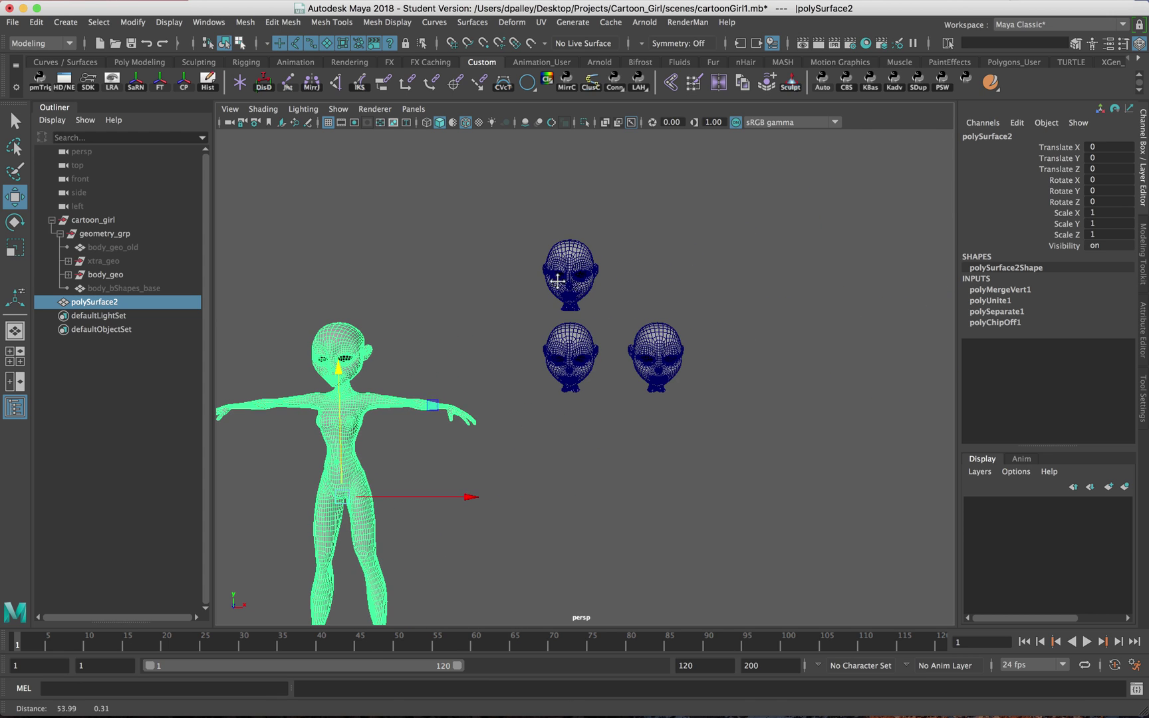
{"action": "left_click", "coordinate": [680, 365]}
{"action": "left_click", "coordinate": [577, 244], "text": "shift"}
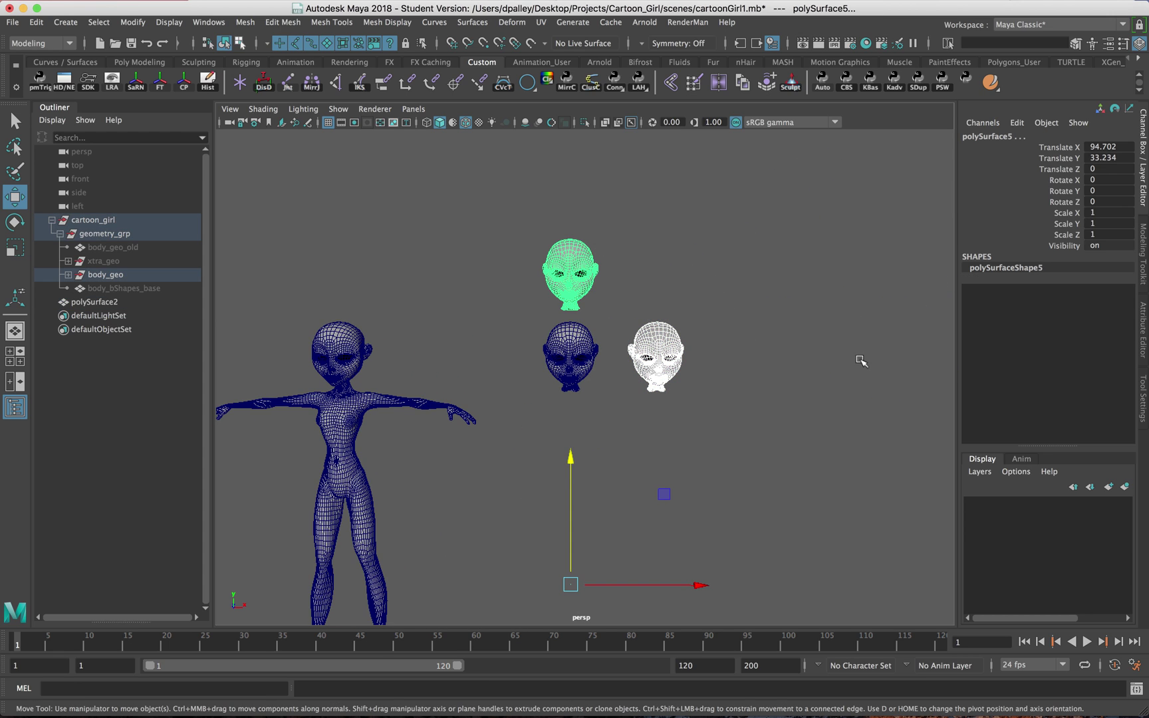
{"action": "left_click", "coordinate": [751, 287]}
{"action": "middle_click_drag", "start_coordinate": [533, 300], "coordinate": [658, 299], "text": "alt"}
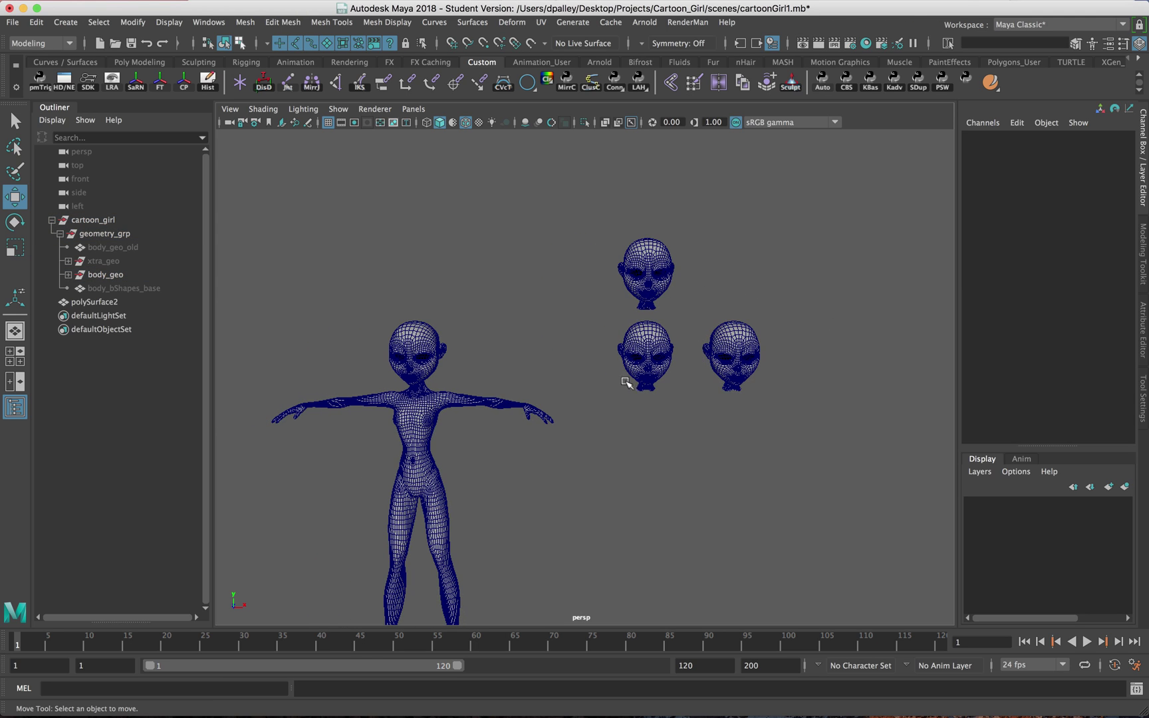
{"action": "left_click_drag", "start_coordinate": [590, 281], "coordinate": [685, 260]}
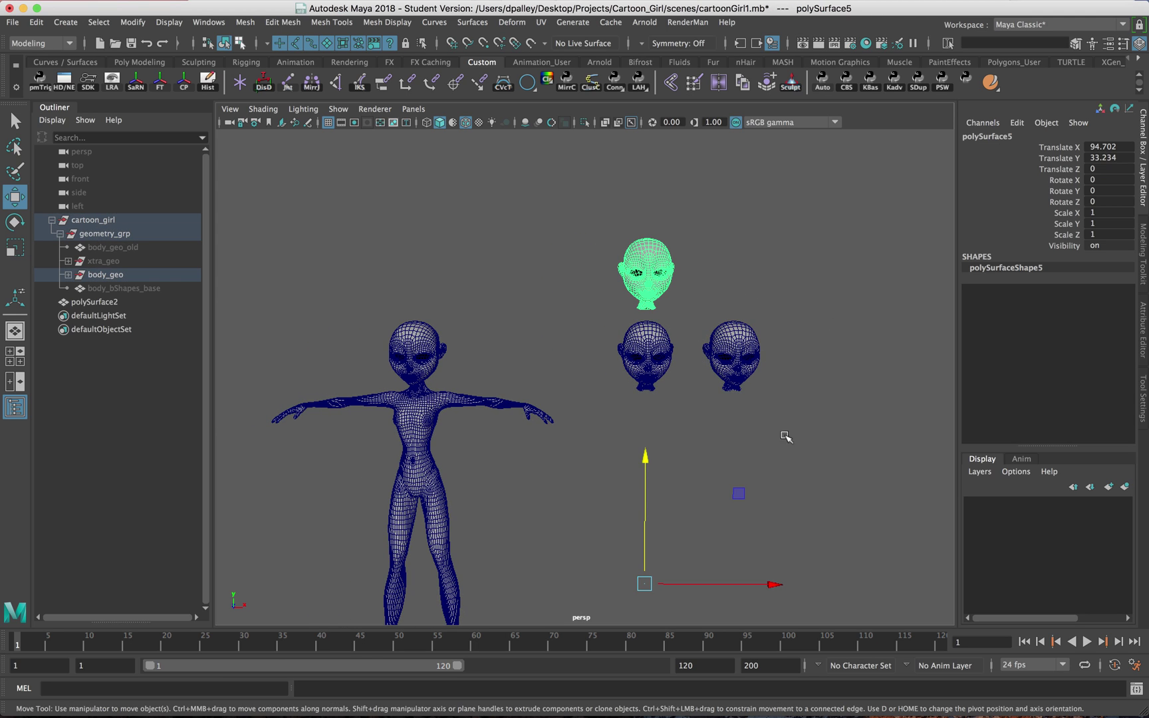
- Select the combined body mesh and examine its head, neck and shoulders from close and far
{"action": "left_click", "coordinate": [700, 345]}
{"action": "middle_click_drag", "start_coordinate": [622, 309], "coordinate": [745, 311], "text": "alt"}
{"action": "scroll", "coordinate": [745, 311], "scroll_direction": "up", "scroll_amount": 5}
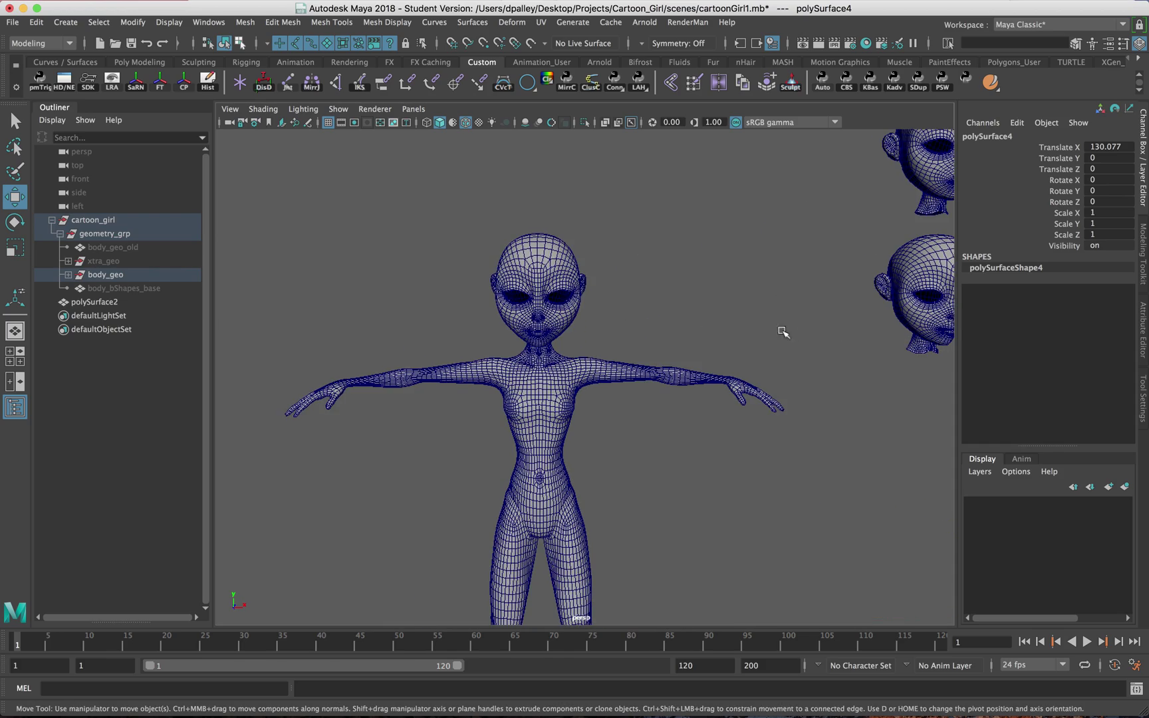
{"action": "scroll", "coordinate": [782, 331], "scroll_direction": "down", "scroll_amount": 2}
{"action": "middle_click_drag", "start_coordinate": [648, 342], "coordinate": [491, 372], "text": "alt"}
{"action": "left_click_drag", "start_coordinate": [645, 362], "coordinate": [685, 354], "text": "alt"}
{"action": "scroll", "coordinate": [685, 354], "scroll_direction": "up", "scroll_amount": 2}
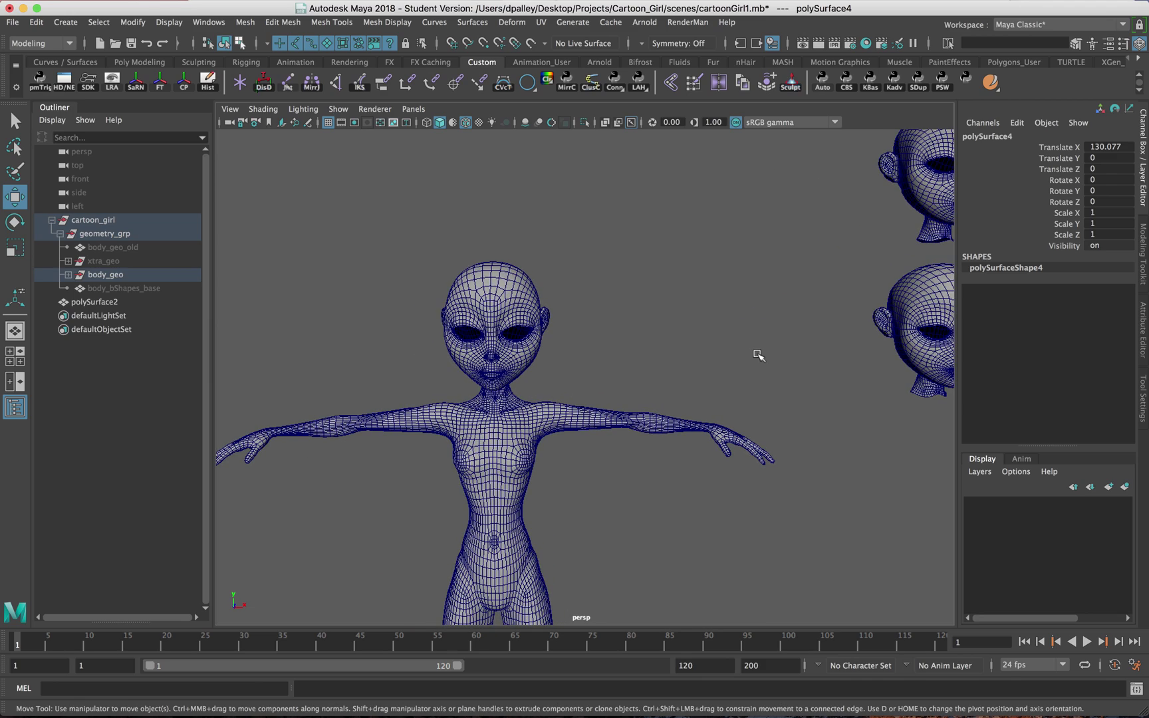
{"action": "middle_click_drag", "start_coordinate": [606, 322], "coordinate": [670, 325], "text": "alt"}
{"action": "left_click", "coordinate": [601, 320]}
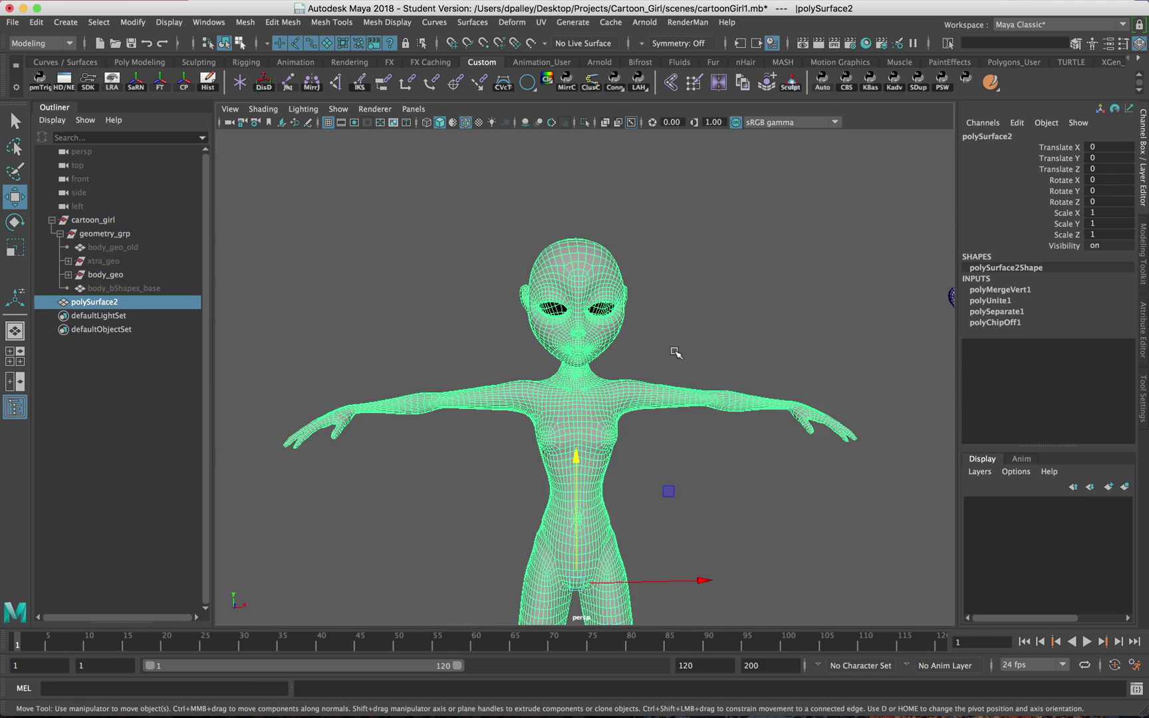
{"action": "mouse_move", "coordinate": [674, 351]}
{"action": "left_mouse_down", "text": "alt"}
{"action": "mouse_move", "coordinate": [700, 357]}
{"action": "mouse_move", "coordinate": [683, 354]}
{"action": "left_mouse_up", "text": "alt"}
{"action": "scroll", "coordinate": [682, 354], "scroll_direction": "up", "scroll_amount": 2}
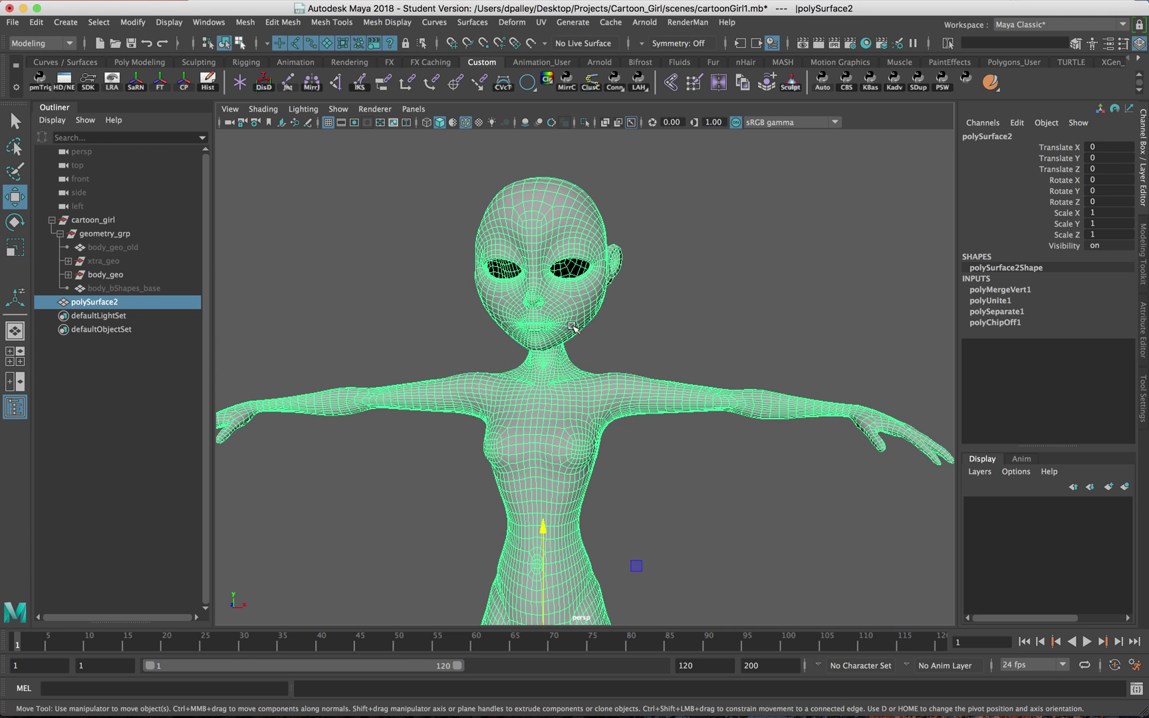
{"action": "scroll", "coordinate": [654, 334], "scroll_direction": "up", "scroll_amount": 3}
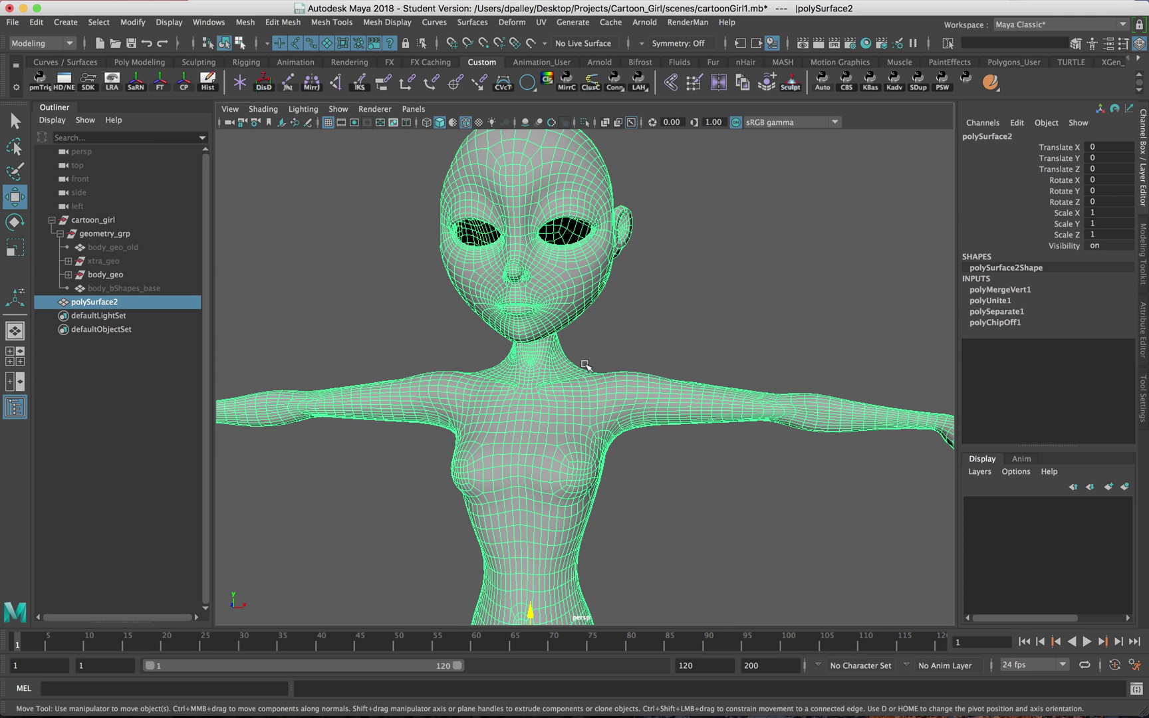
{"action": "scroll", "coordinate": [701, 401], "scroll_direction": "down", "scroll_amount": 3}
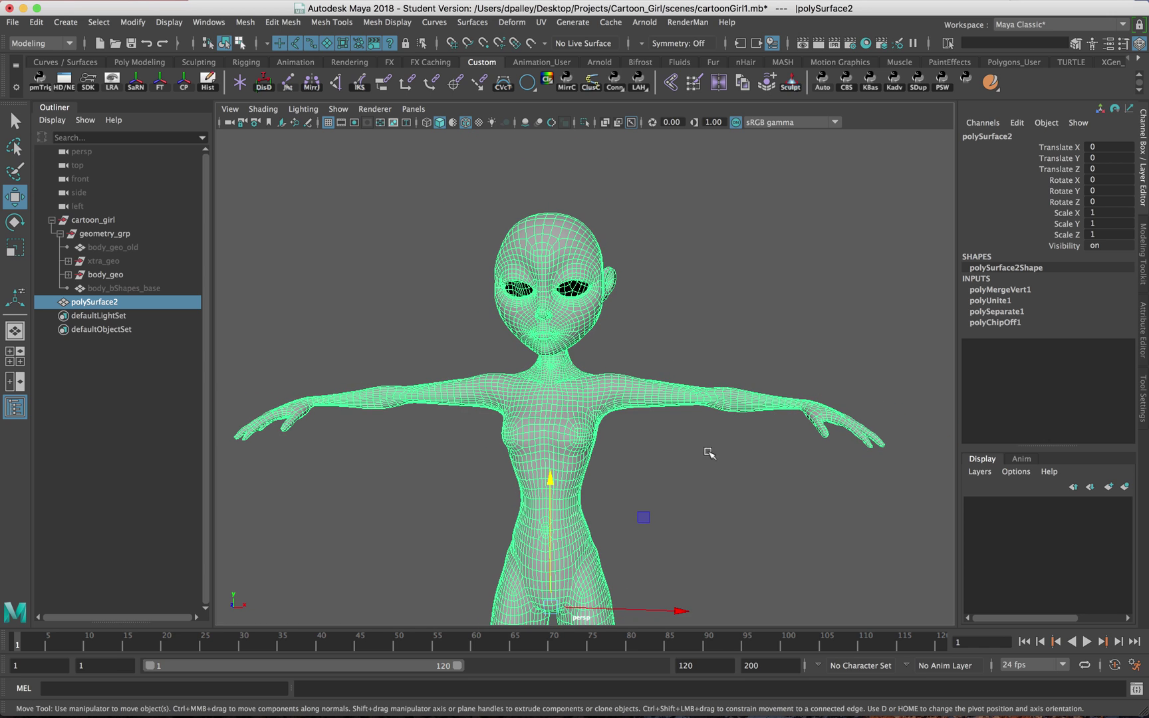
{"action": "scroll", "coordinate": [538, 479], "scroll_direction": "down", "scroll_amount": 5}
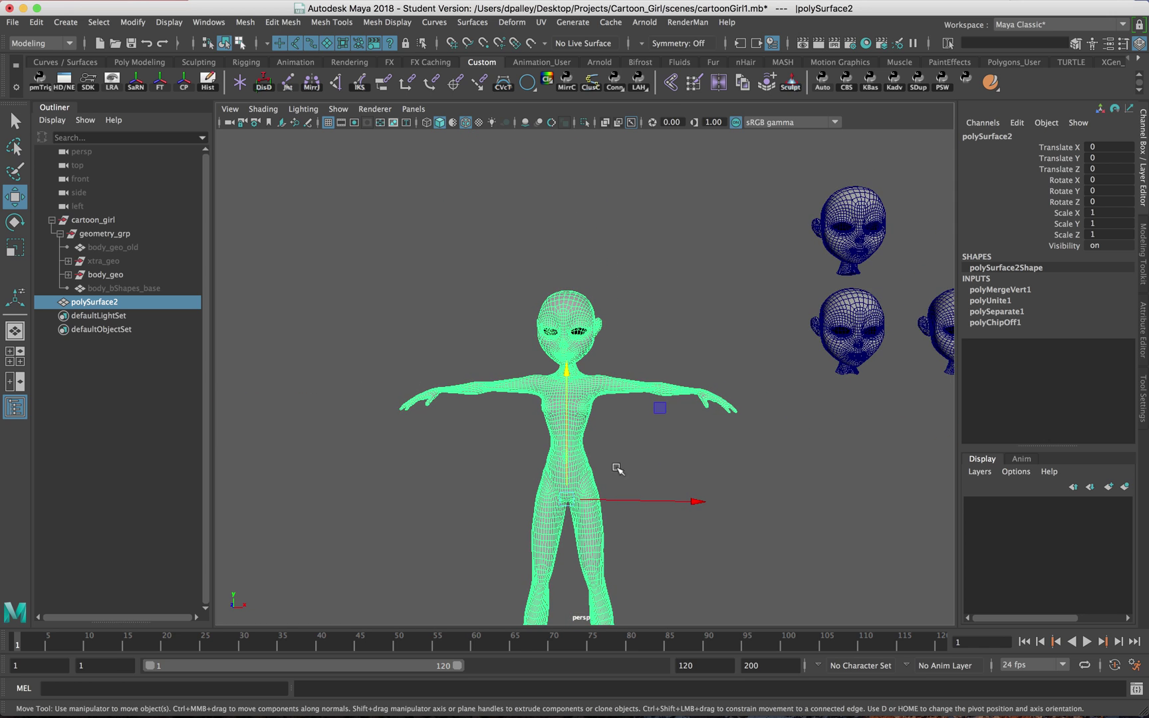
- Try duplicating the combined body mesh and moving the copy along X, and undo both operations
{"action": "key", "text": "ctrl+d"}
{"action": "left_click_drag", "start_coordinate": [645, 467], "coordinate": [870, 449]}
{"action": "key", "text": "ctrl+z"}
{"action": "key", "text": "ctrl+z"}
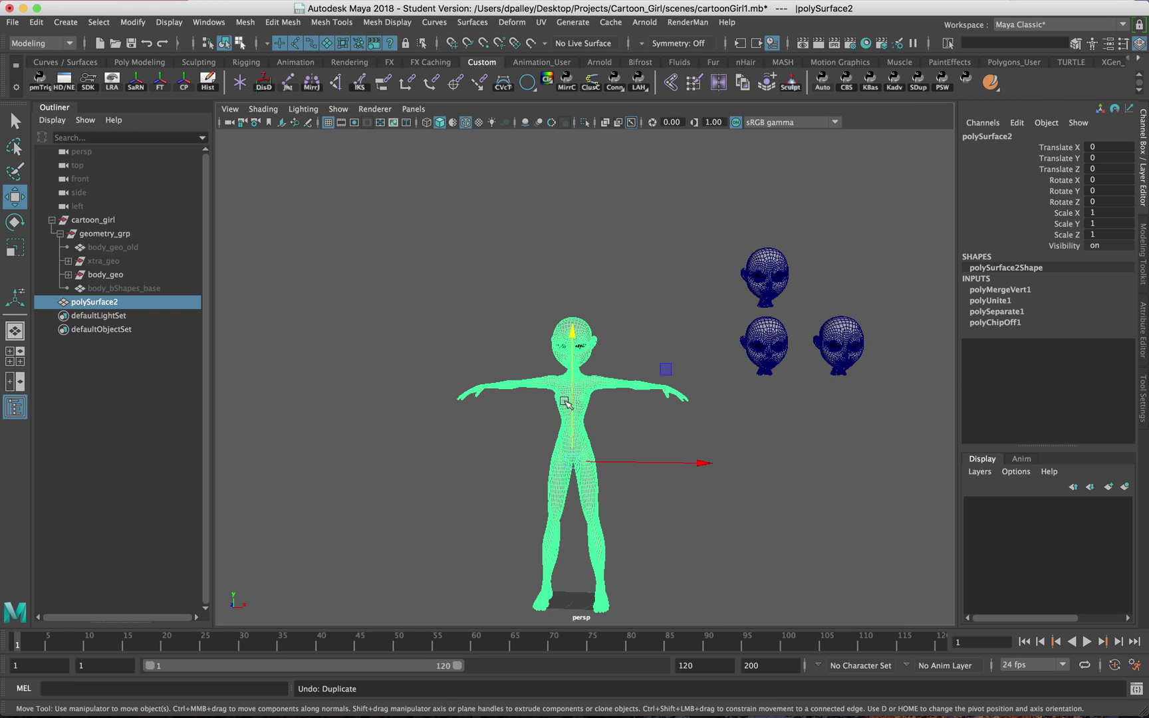
- Select the three separate heads with the original one last, clear the selection, and view them beside the body
{"action": "scroll", "coordinate": [793, 405], "scroll_direction": "up", "scroll_amount": 5}
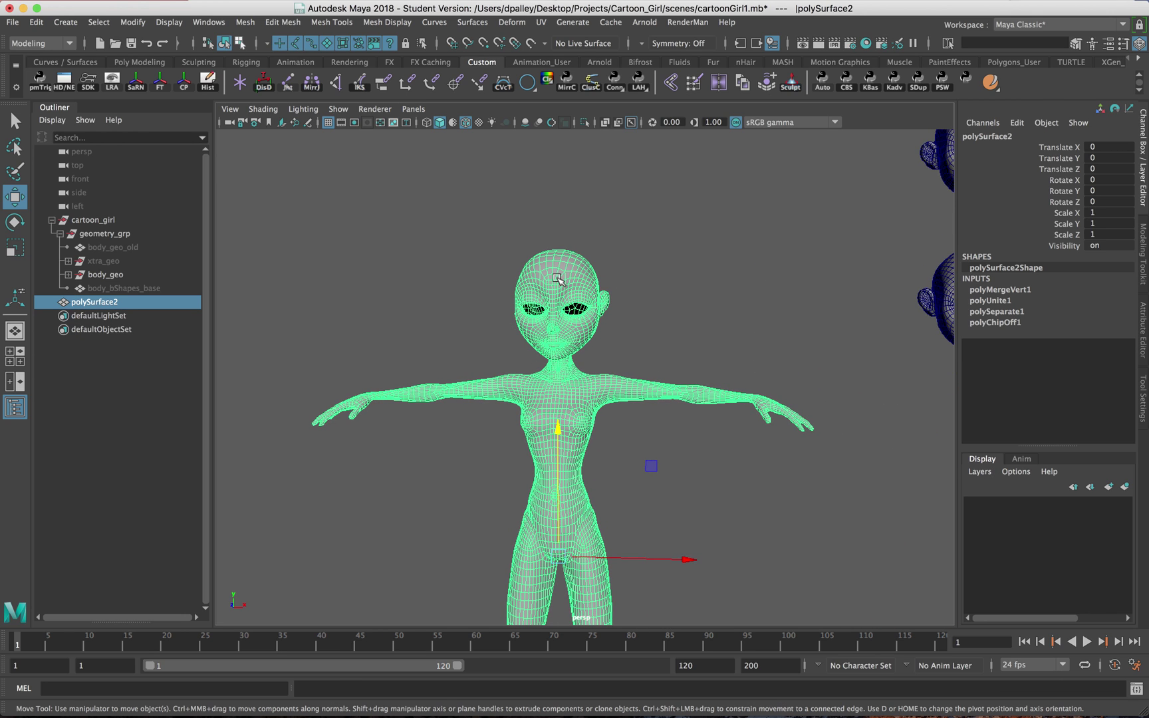
{"action": "scroll", "coordinate": [631, 324], "scroll_direction": "down", "scroll_amount": 3}
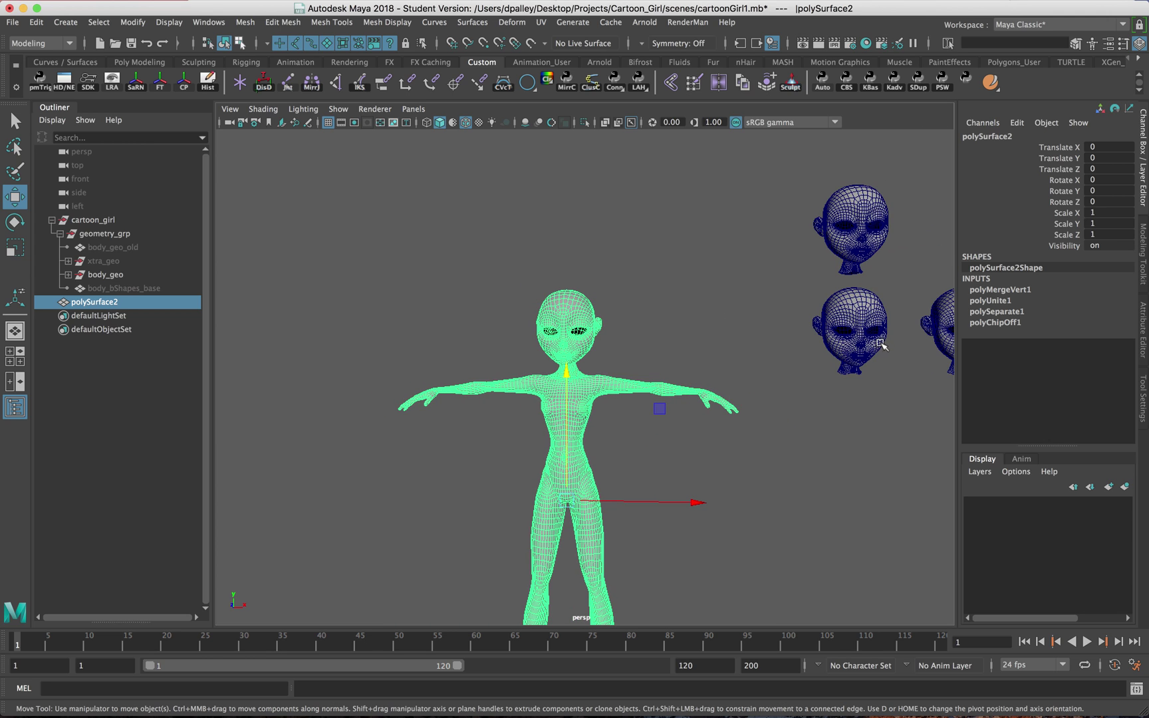
{"action": "left_click", "coordinate": [828, 333]}
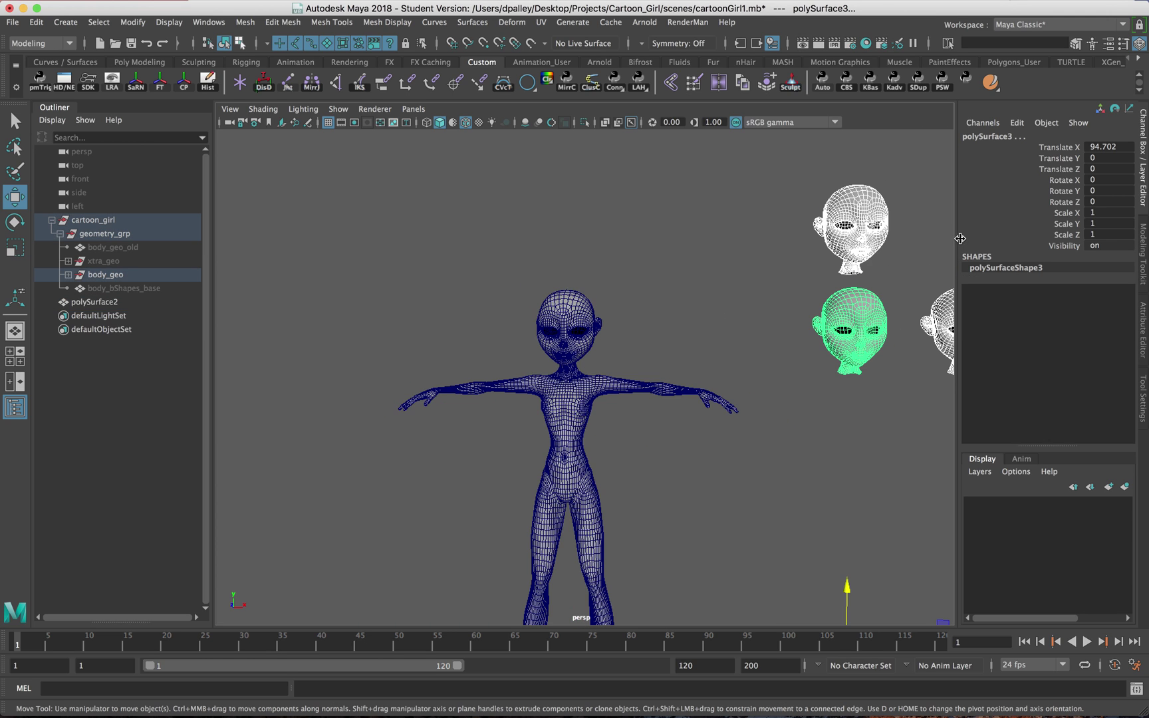
{"action": "left_click", "coordinate": [721, 323]}
{"action": "middle_click_drag", "start_coordinate": [721, 323], "coordinate": [564, 312], "text": "alt"}
{"action": "right_click_drag", "start_coordinate": [564, 312], "coordinate": [652, 326], "text": "alt"}
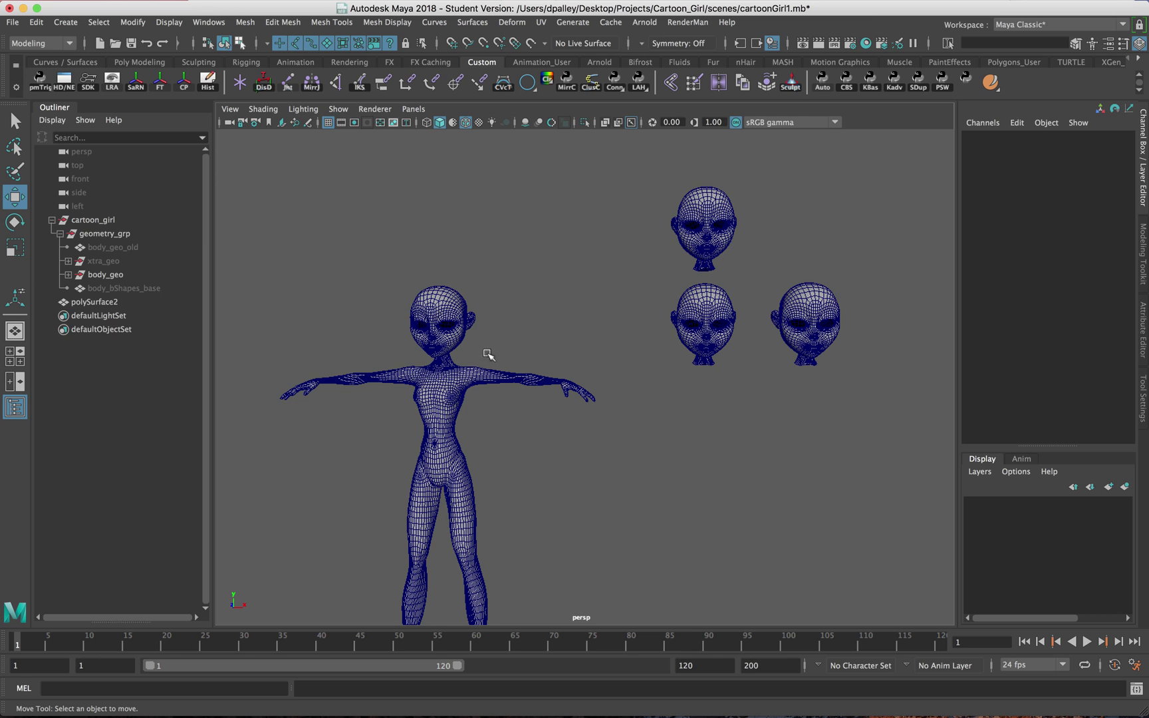
- Select the combined body mesh, clear the selection, and save the scene
{"action": "left_click", "coordinate": [430, 323]}
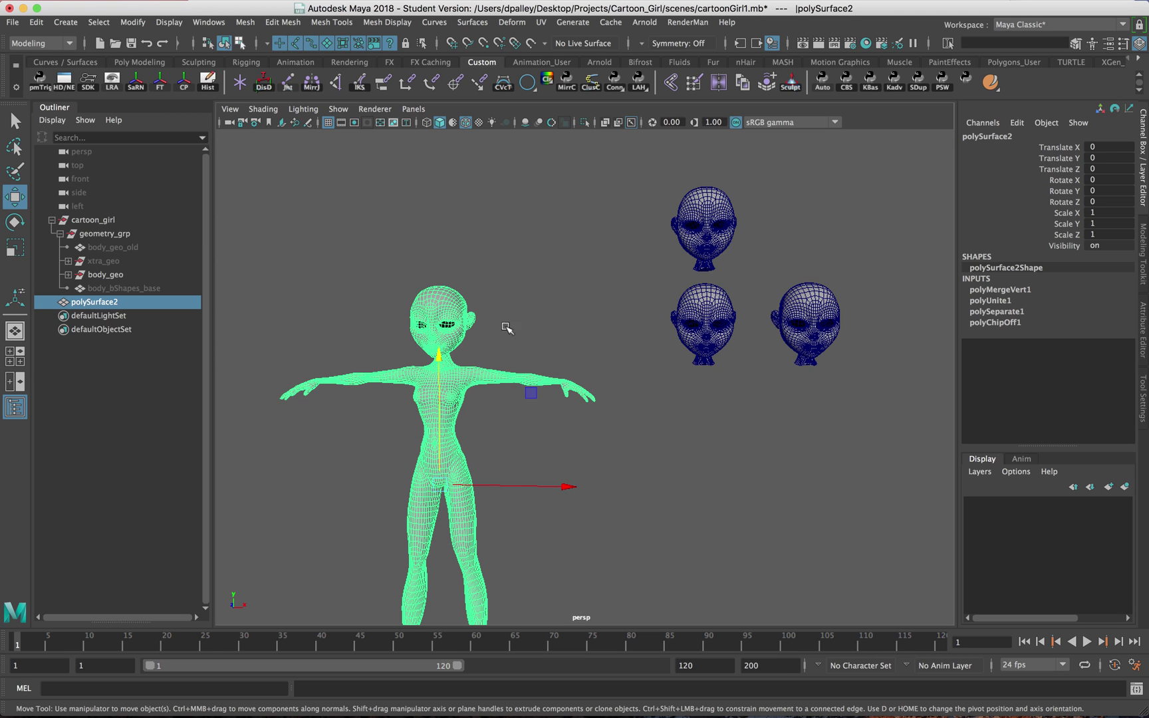
{"action": "left_click", "coordinate": [629, 350]}
{"action": "key", "text": "super+s"}
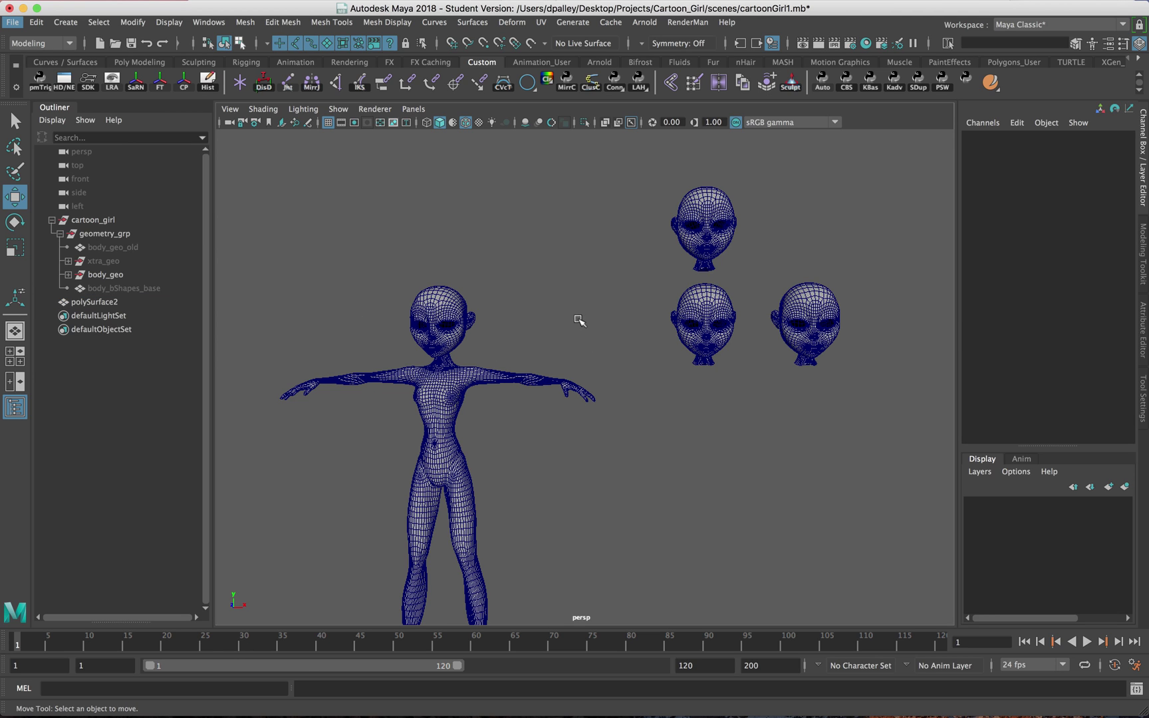